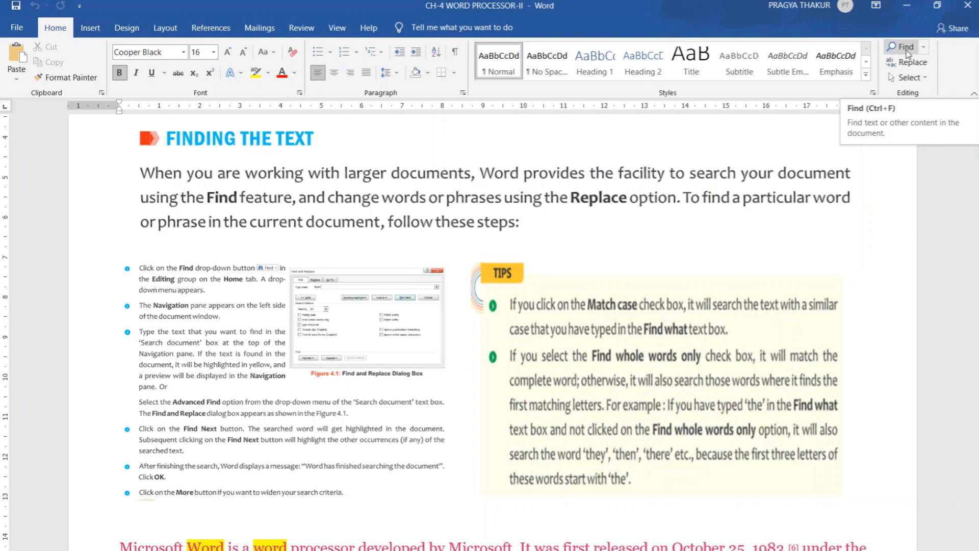
- Search the document for "MICROSOFT" and close the search pane
click(905, 47)
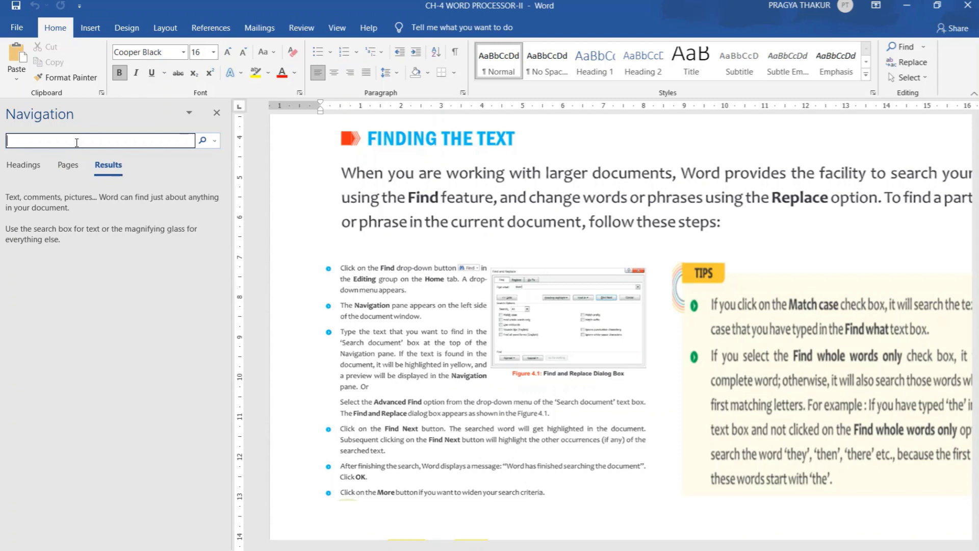
text(MIC)
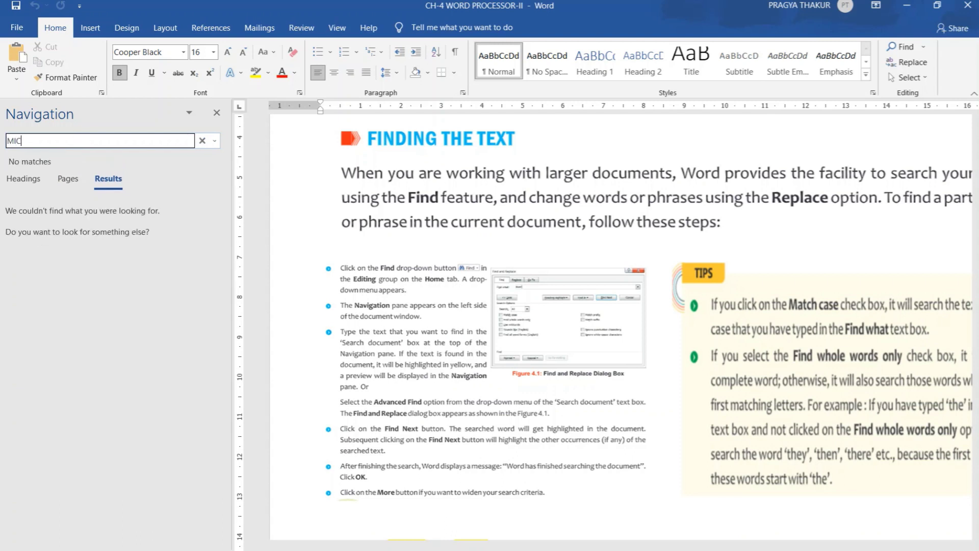
text(ROSOFT)
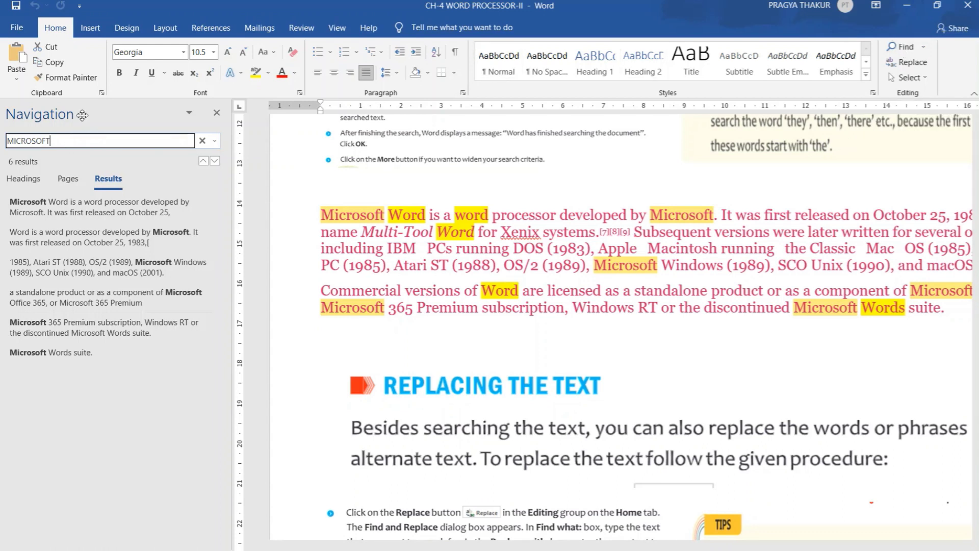
click(220, 116)
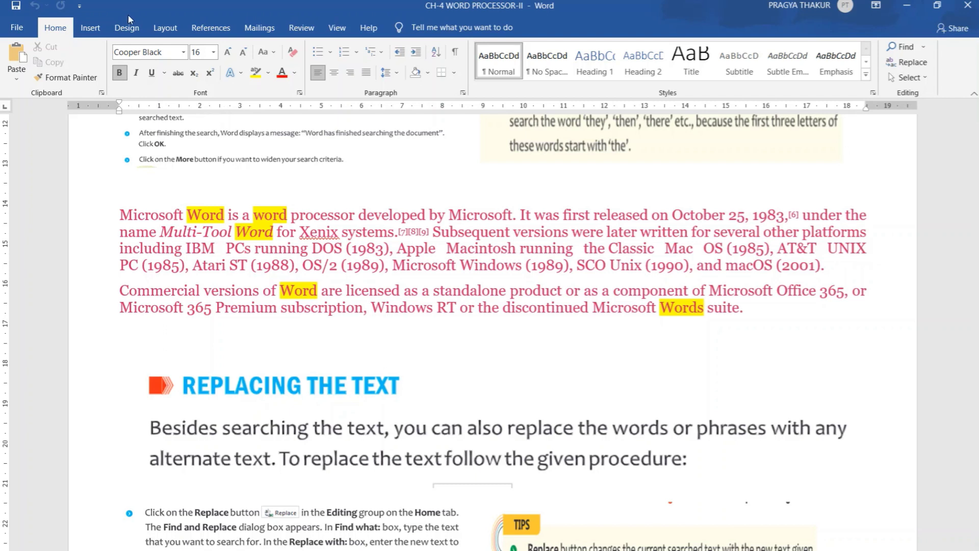
- Start a find-and-replace with its dialog moved clear of the pink paragraphs, and enter "word" as the text to find
click(899, 66)
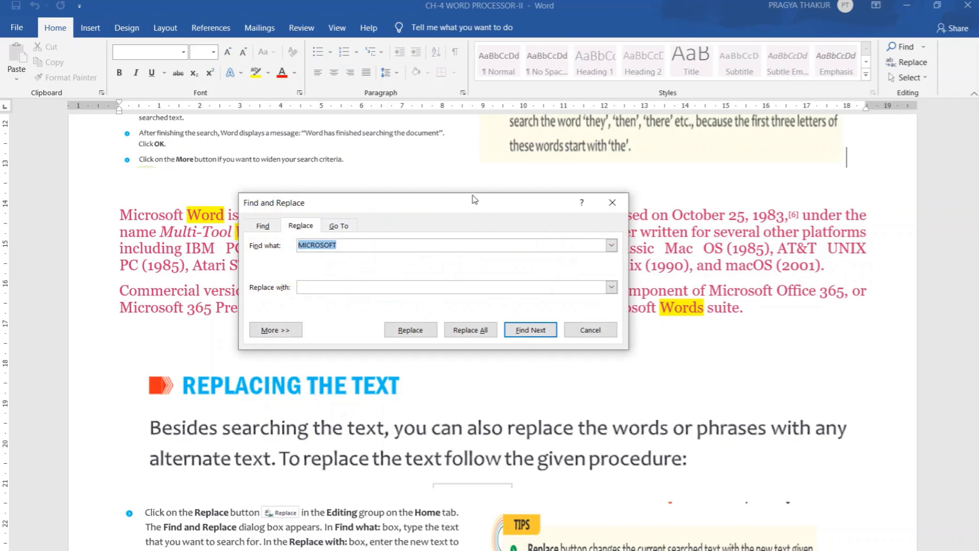
drag(474, 199, 557, 331)
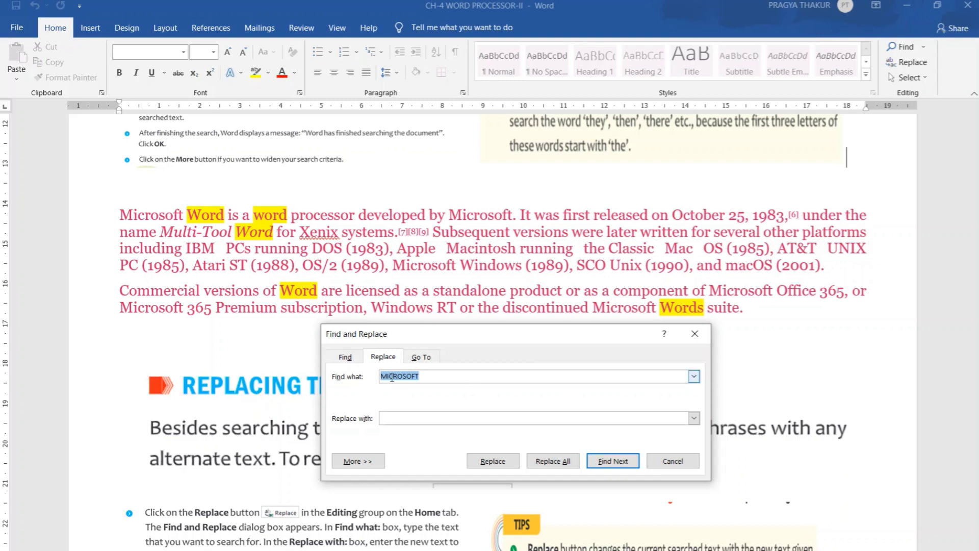
click(439, 378)
key(BackSpace)
key(BackSpace)
key(BackSpace)
key(BackSpace)
key(BackSpace)
key(BackSpace)
key(BackSpace)
key(BackSpace)
key(BackSpace)
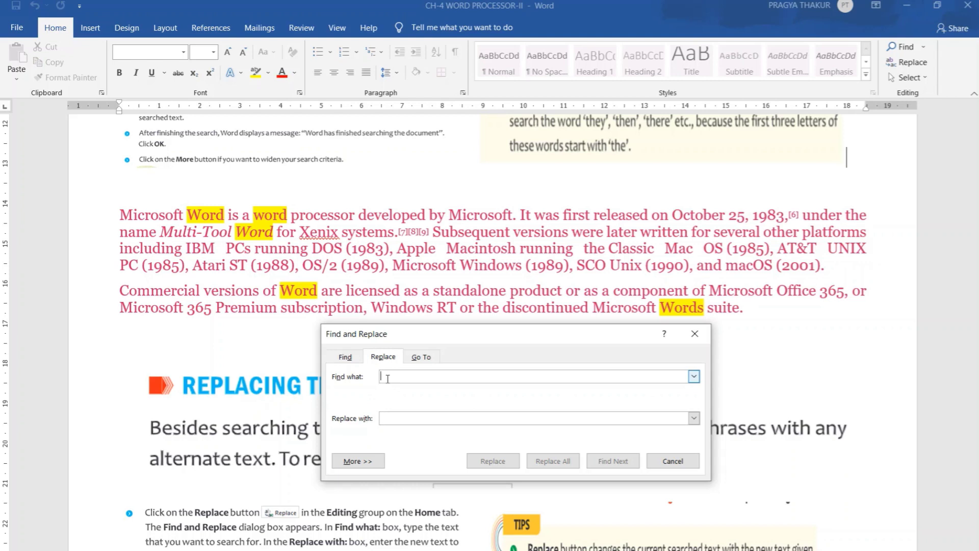
text(word)
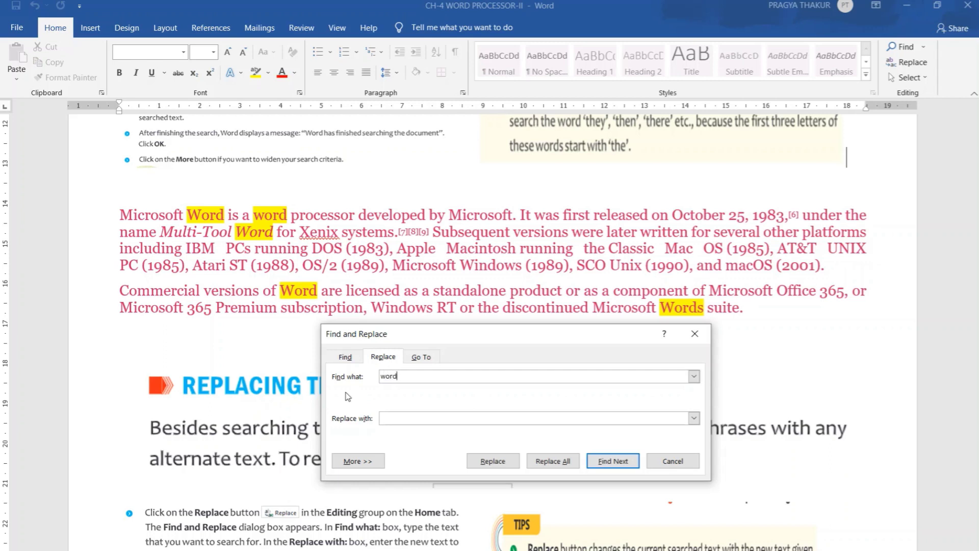
- Replace all occurrences of the search text with "wd" and close the Find and Replace dialog
click(402, 419)
text(W)
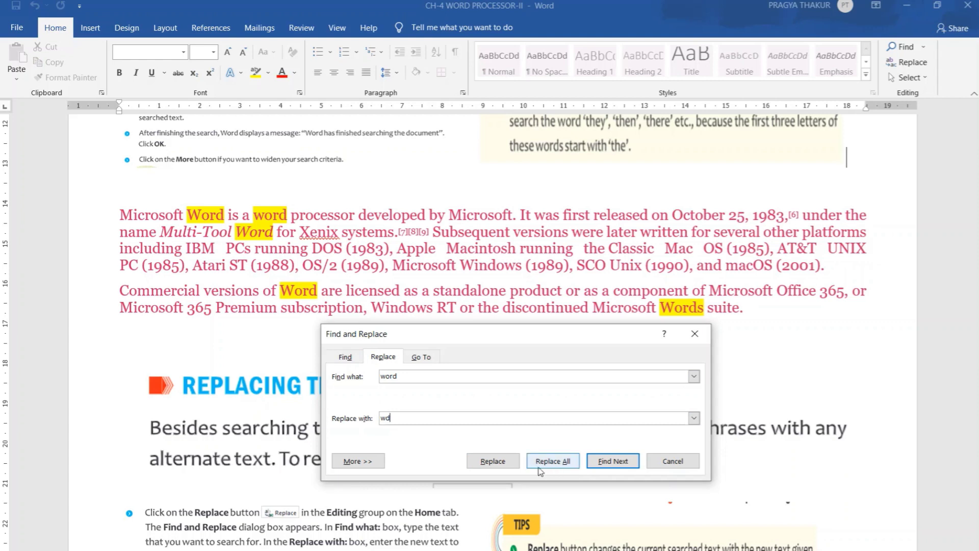
click(488, 465)
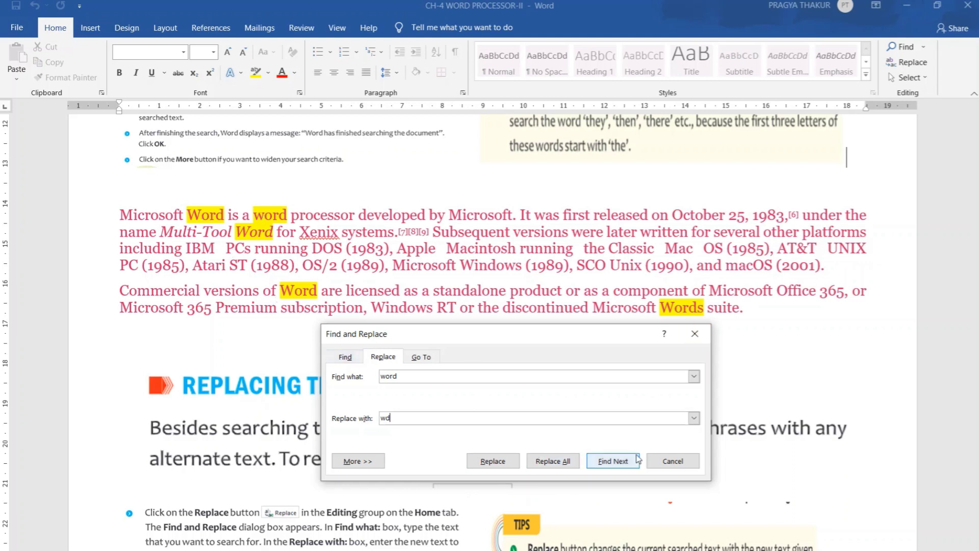
click(560, 465)
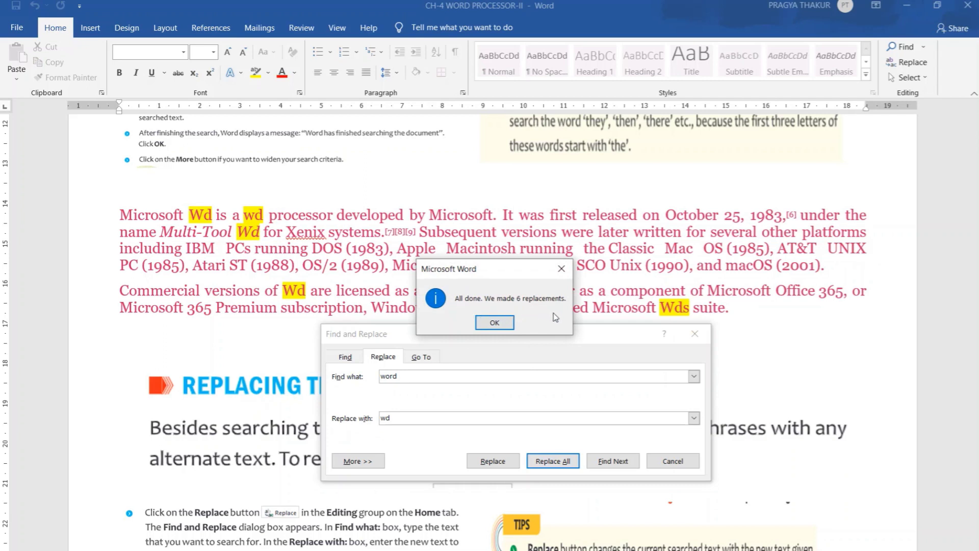
click(495, 322)
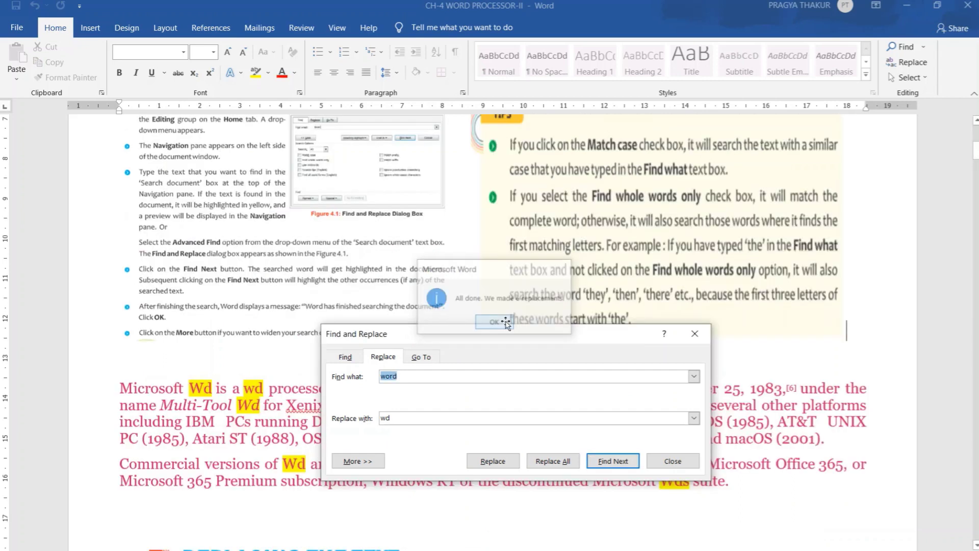
click(695, 335)
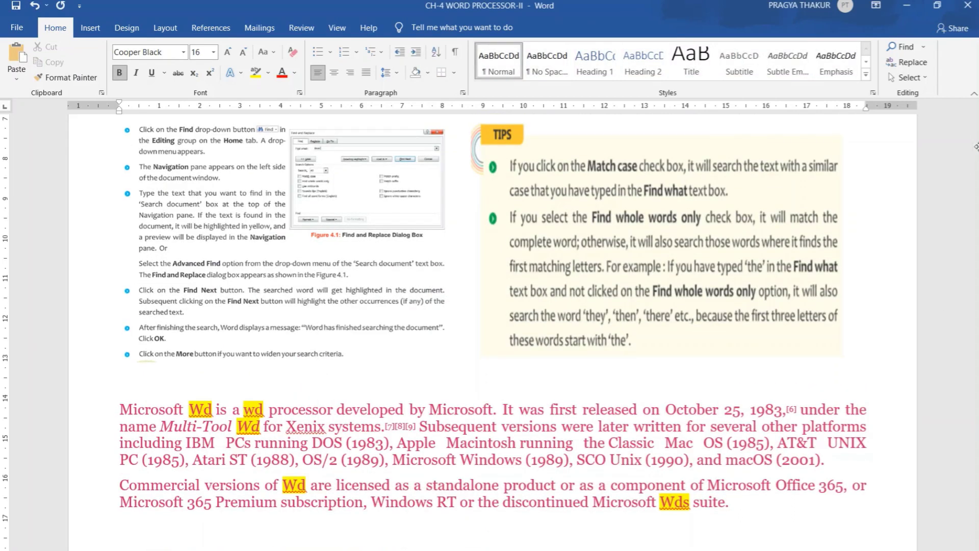
- Draw a Smiley Face shape about 3.1 cm by 3.13 cm inside the empty box in the Working with Shapes section
scroll(740, 211, up, 7)
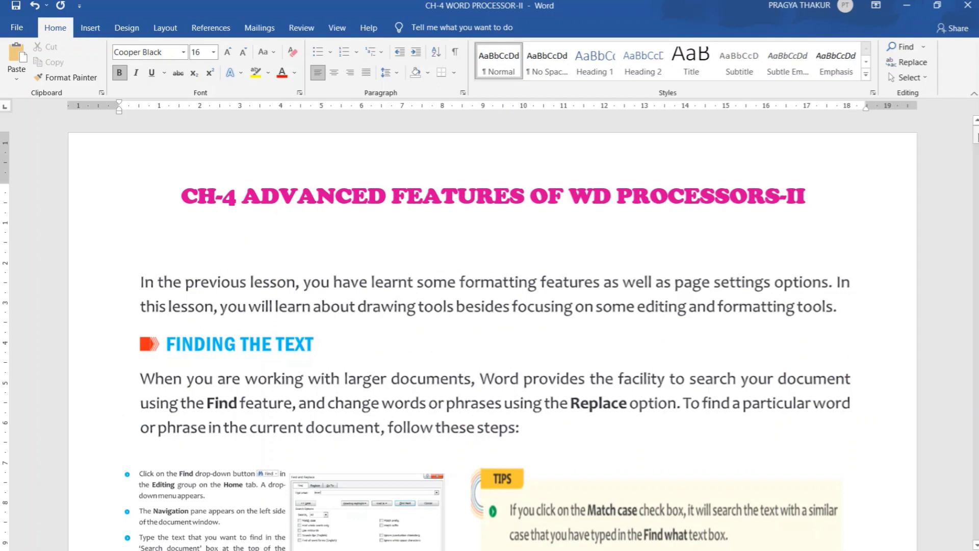
scroll(975, 137, down, 15)
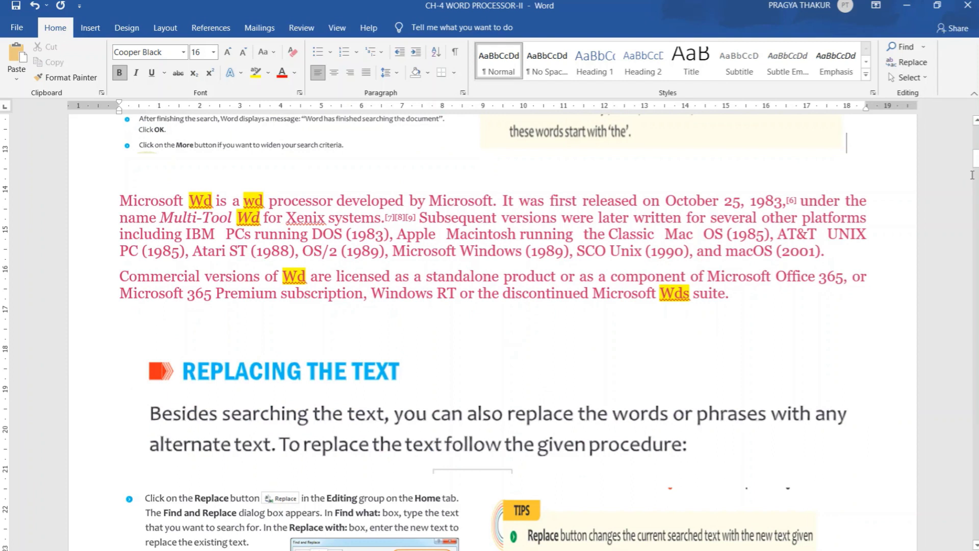
drag(975, 158, 975, 193)
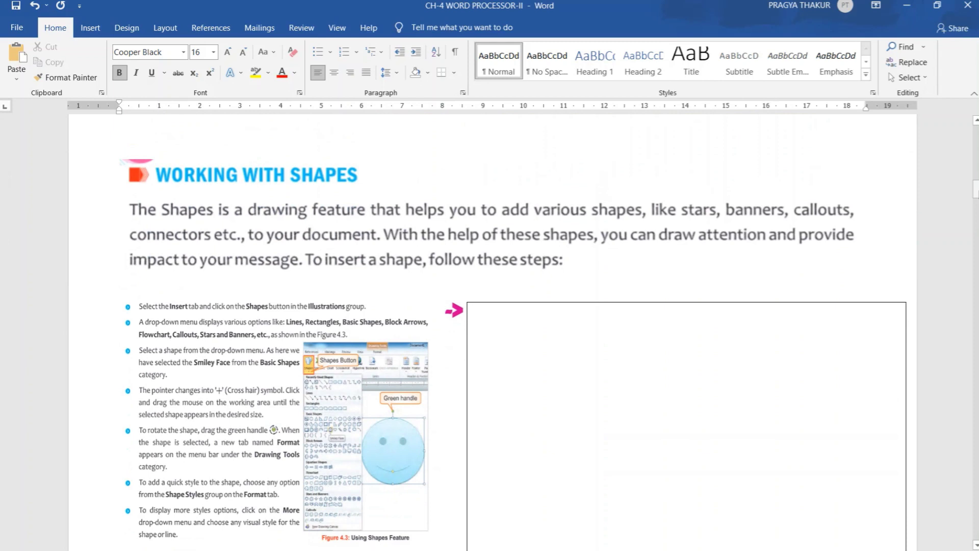
mouse_move(975, 193)
mouse_down()
mouse_move(975, 204)
mouse_move(976, 194)
mouse_up()
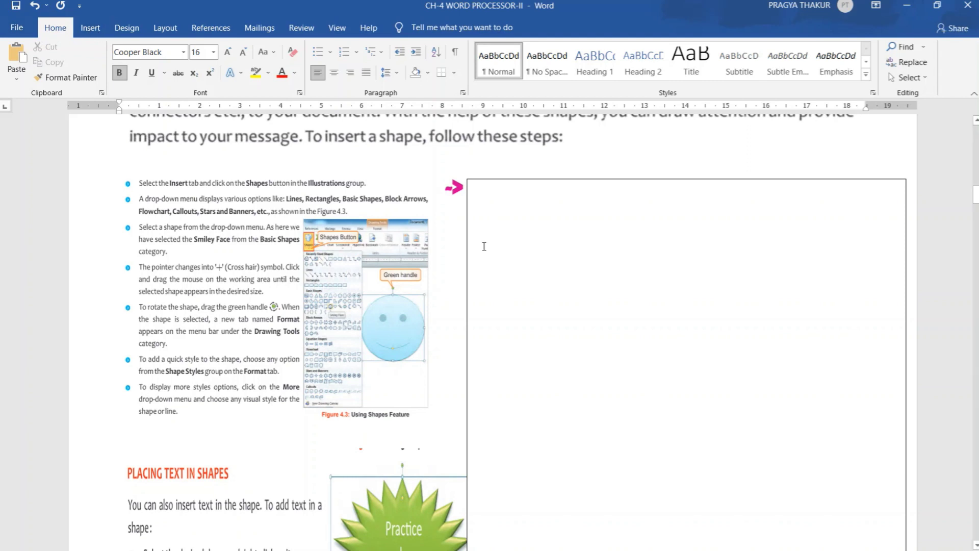
click(479, 194)
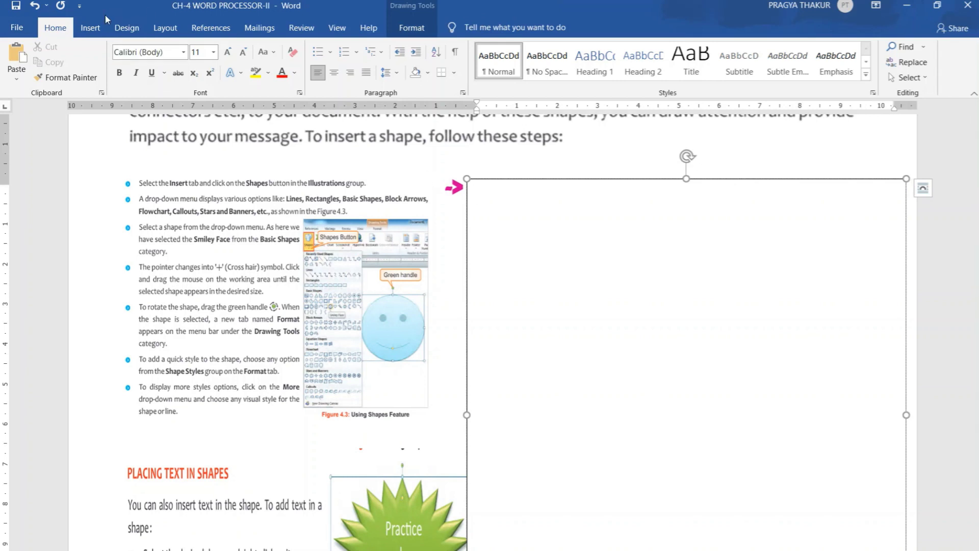
click(94, 29)
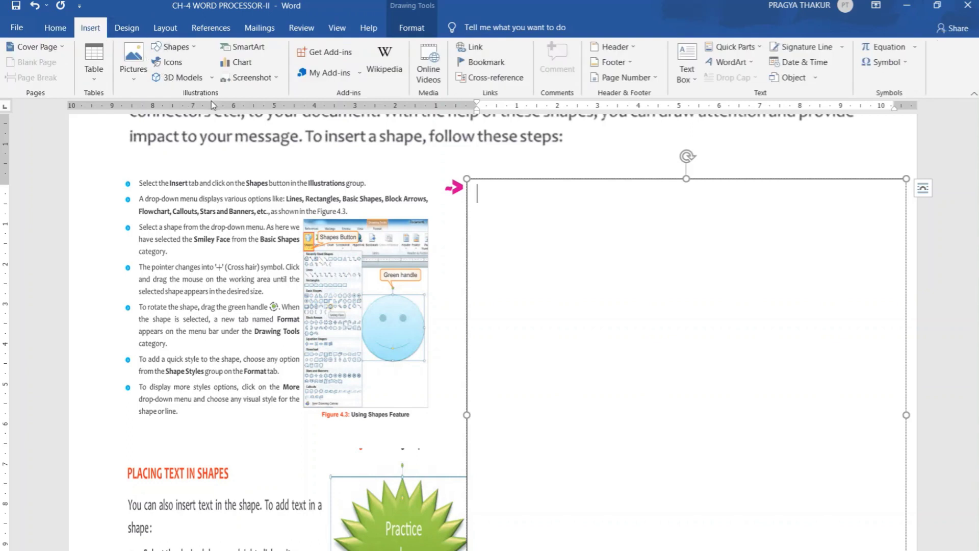
click(173, 50)
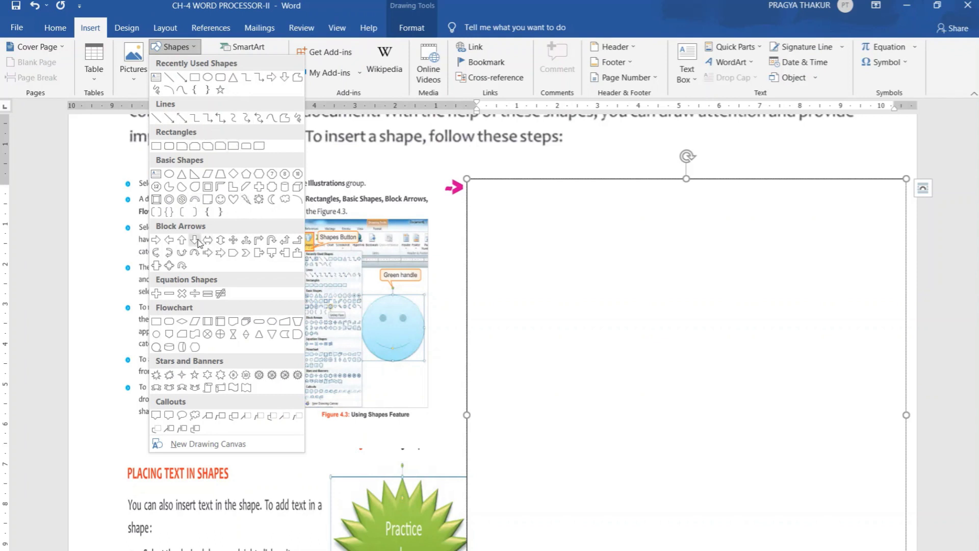
click(220, 199)
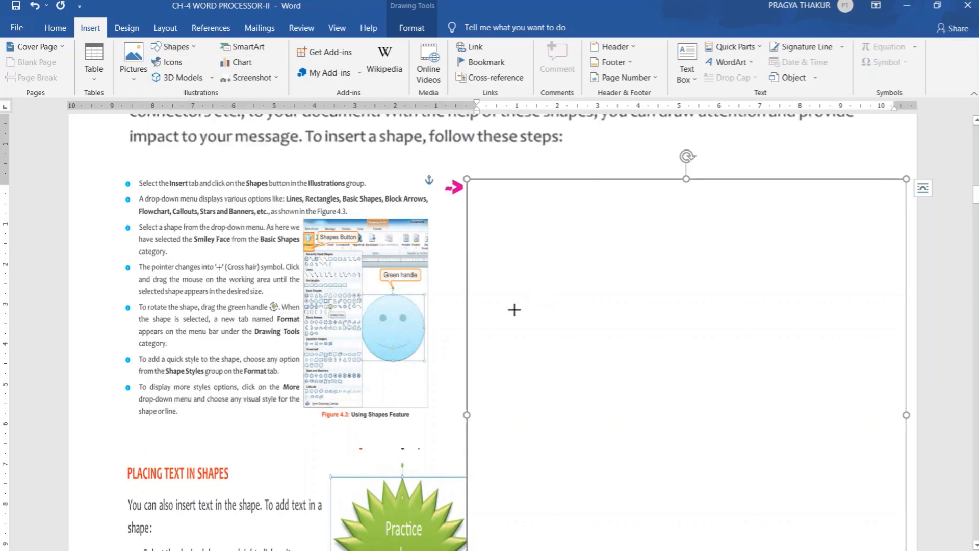
mouse_move(502, 256)
mouse_down()
mouse_move(533, 295)
mouse_move(620, 349)
mouse_move(629, 380)
mouse_up()
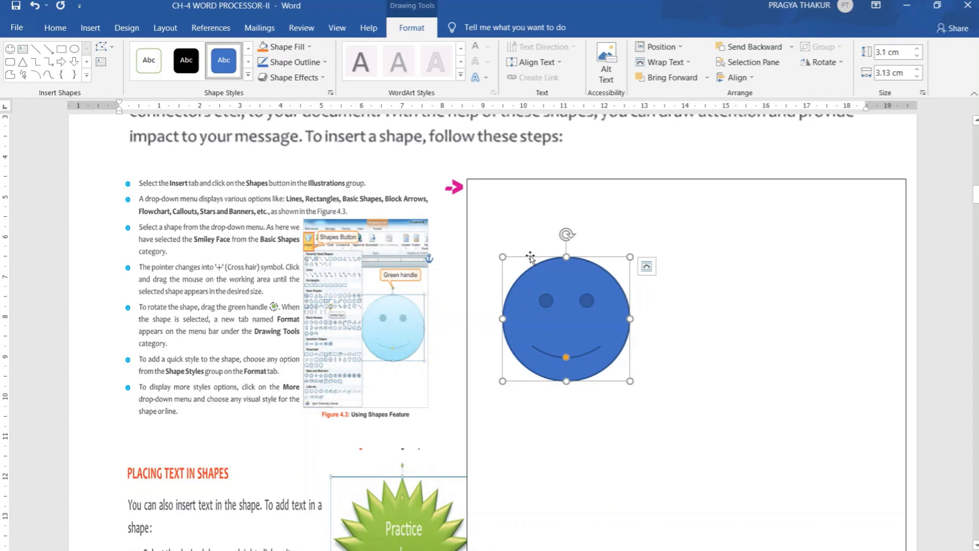
- Move the smiley face lower in the box and shrink it to about 2.62 cm high by 2.67 cm wide, keeping its smile
drag(530, 257, 557, 353)
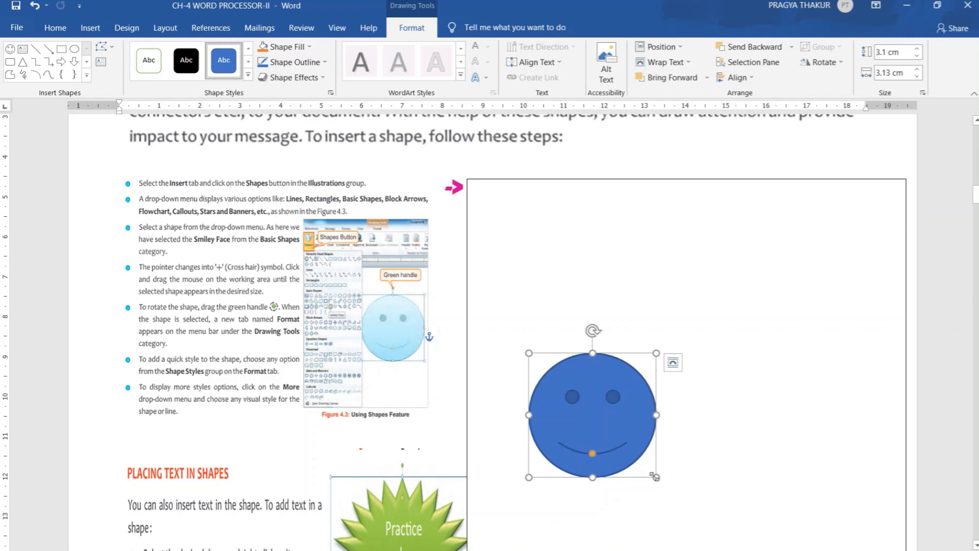
mouse_move(656, 478)
mouse_down()
mouse_move(554, 397)
mouse_move(654, 468)
mouse_up()
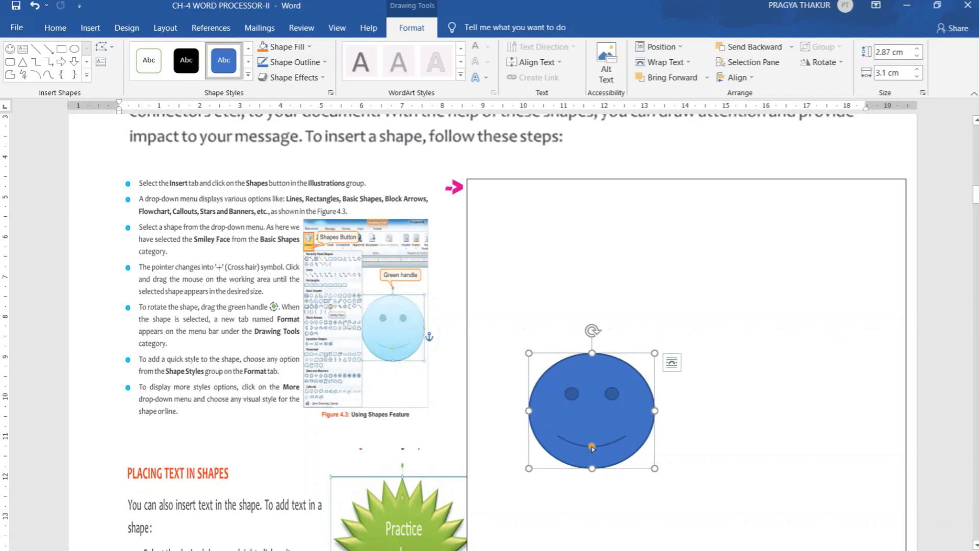
drag(591, 446, 591, 430)
drag(592, 440, 592, 449)
drag(654, 351, 637, 363)
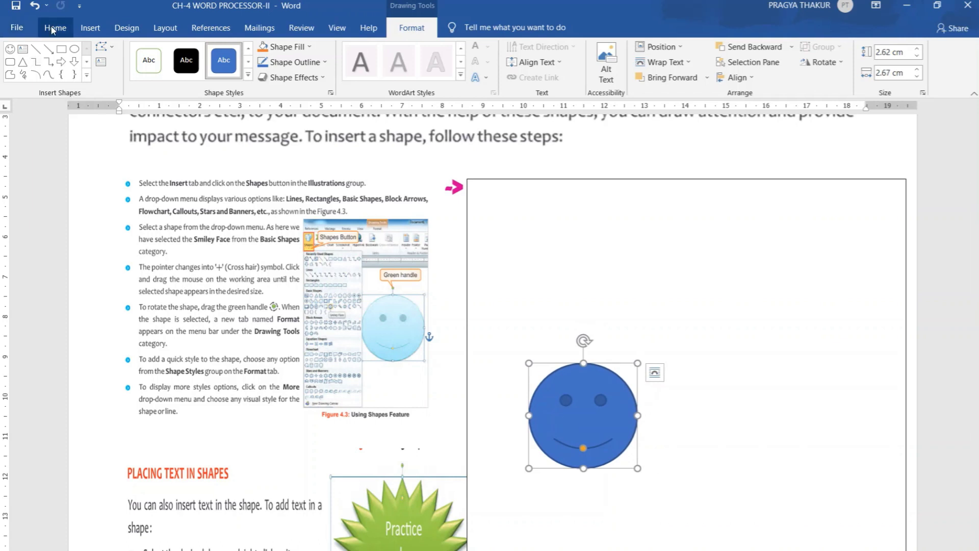
- Add a thought bubble callout about 3.47 cm high by 2.82 cm wide above the smiley face, with its tail pointing to the face
click(90, 28)
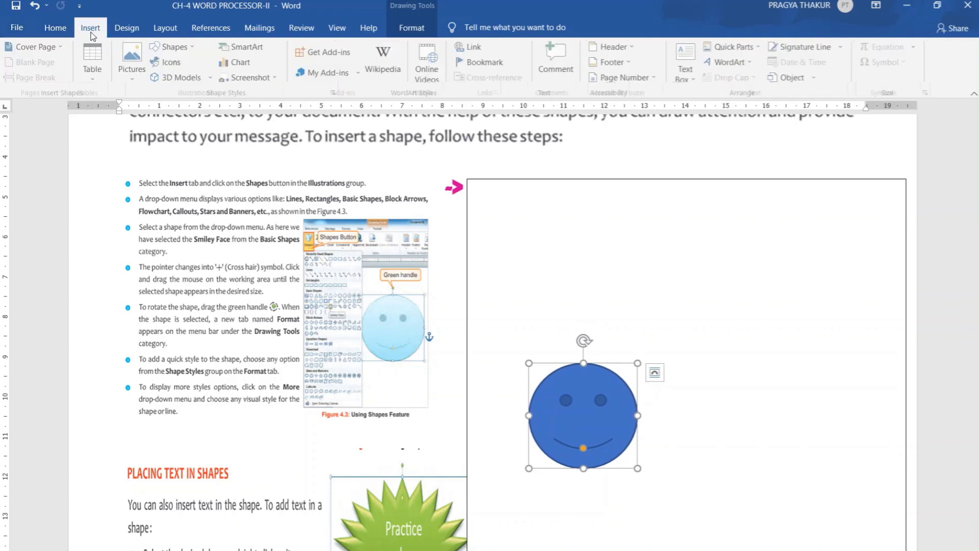
click(178, 48)
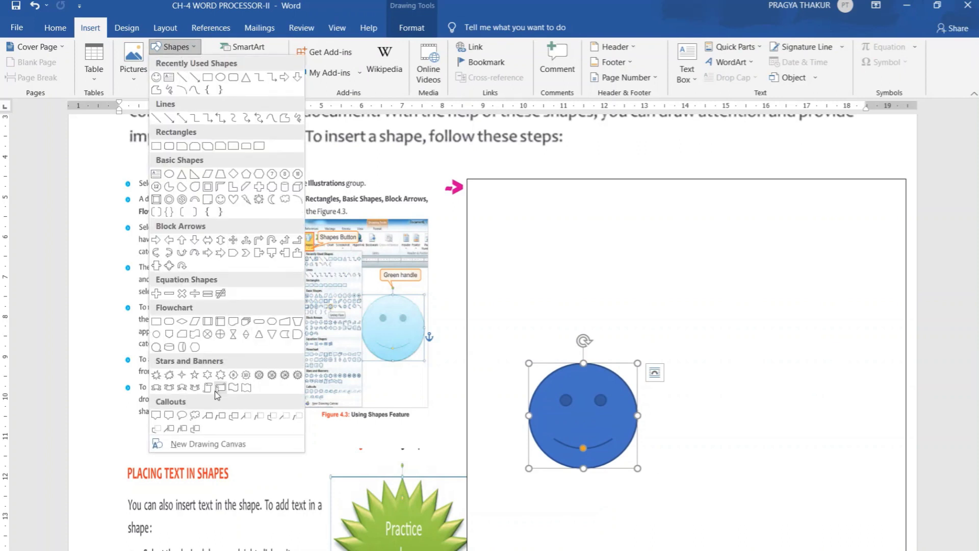
click(195, 416)
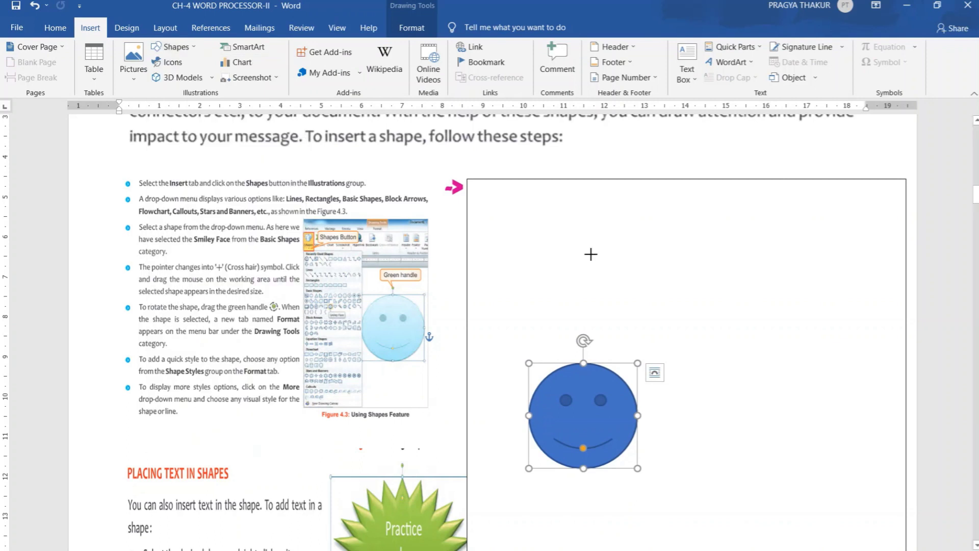
mouse_move(638, 216)
mouse_down()
mouse_move(723, 302)
mouse_move(723, 355)
mouse_up()
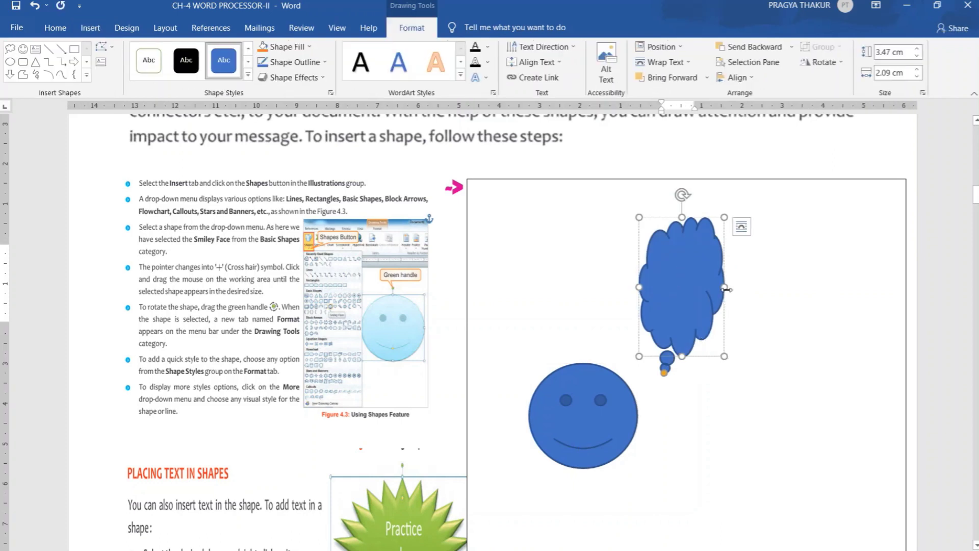
drag(726, 287, 753, 287)
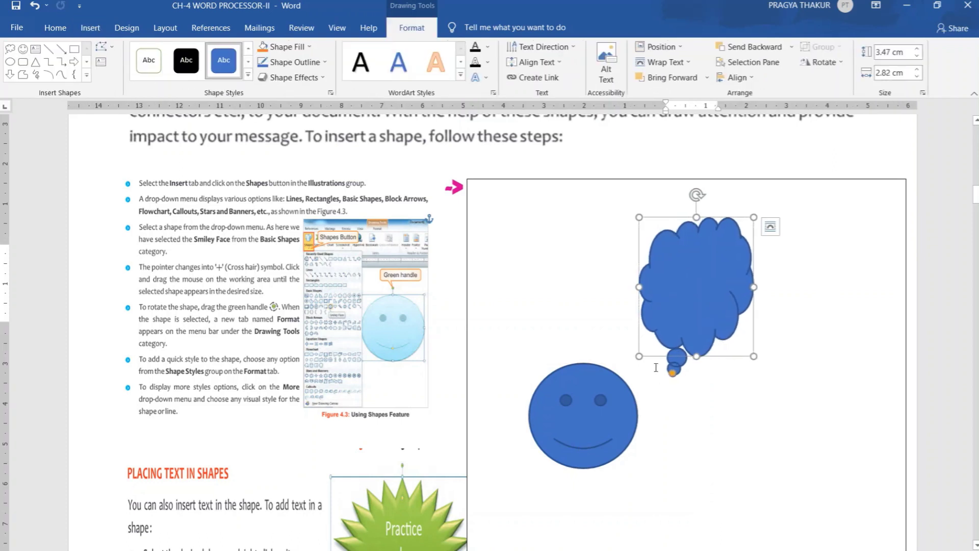
drag(653, 356, 619, 359)
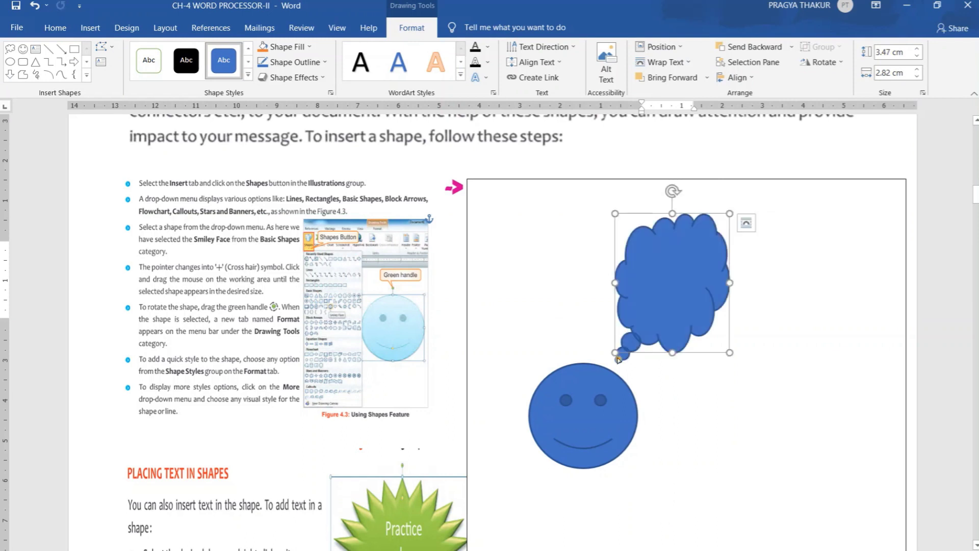
click(795, 358)
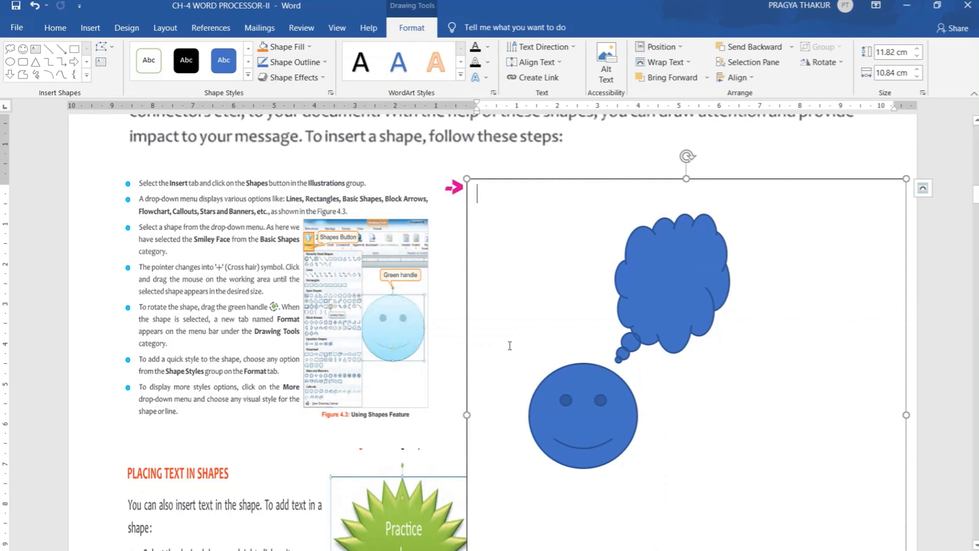
- Fill the smiley face with a light orange theme color
click(554, 373)
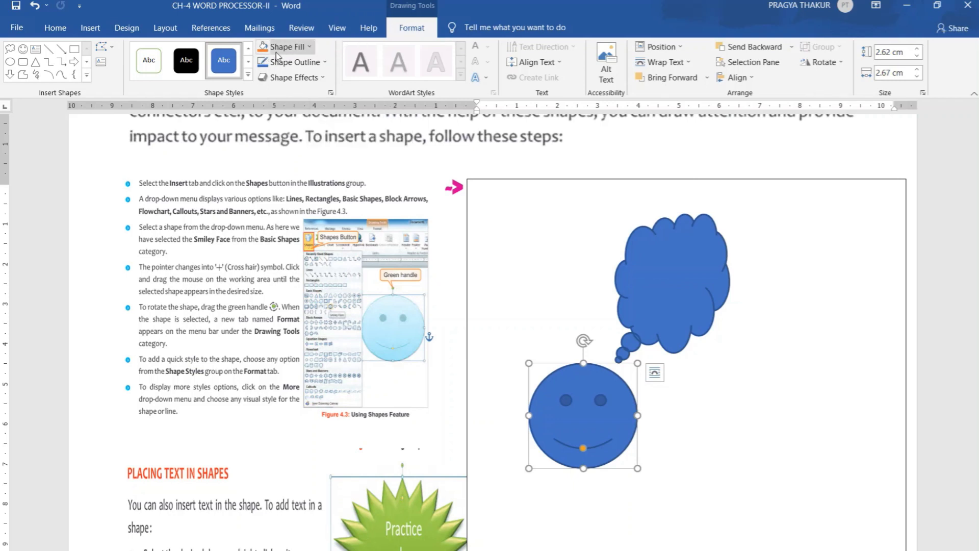
click(309, 48)
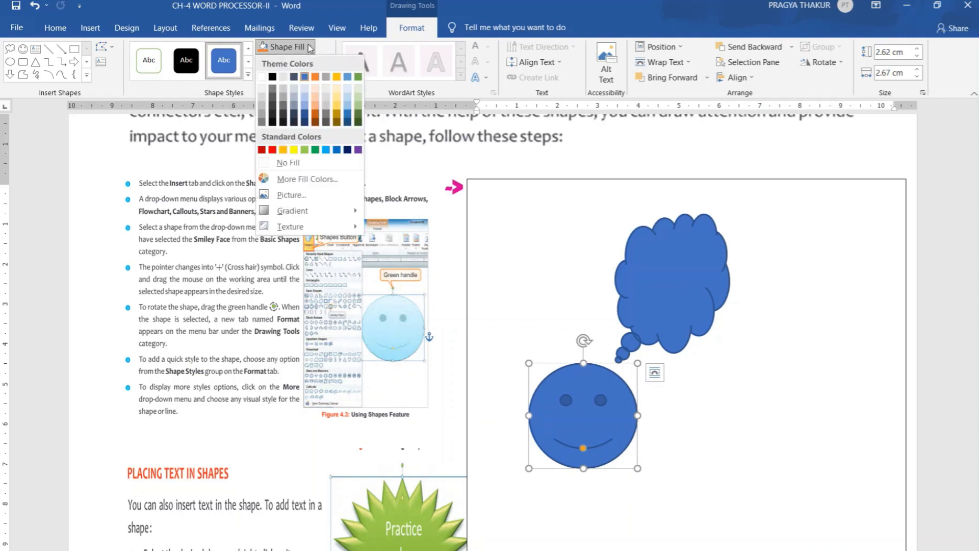
click(316, 104)
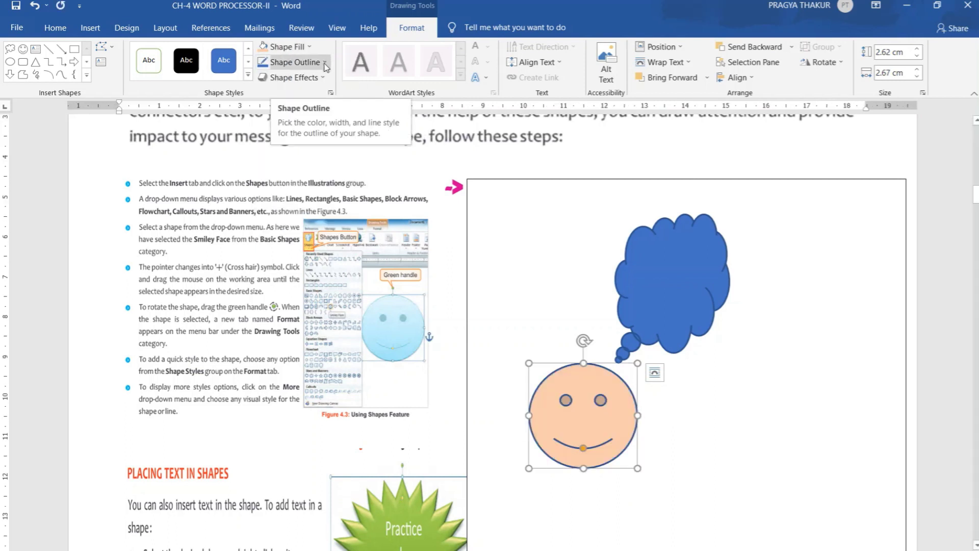
- Change the smiley face's outline color to black
click(325, 62)
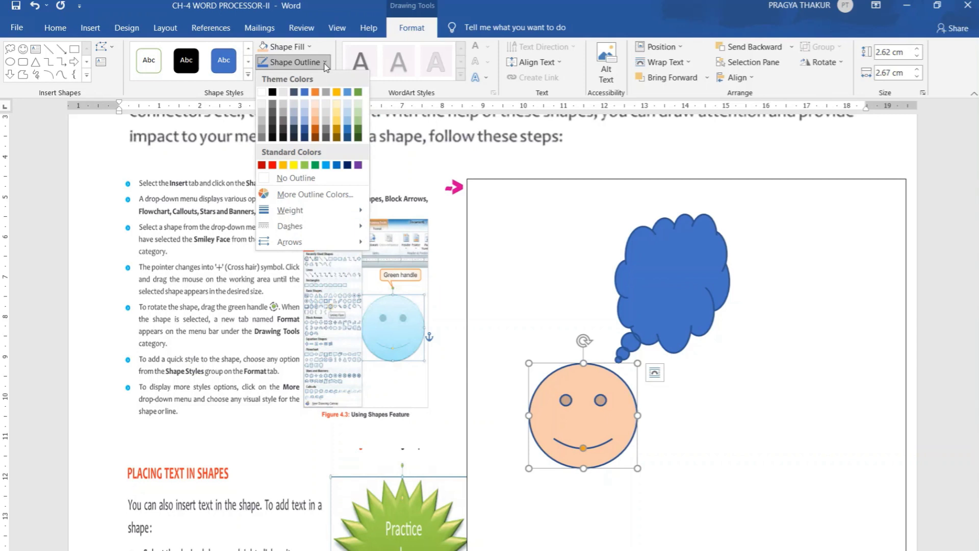
click(272, 93)
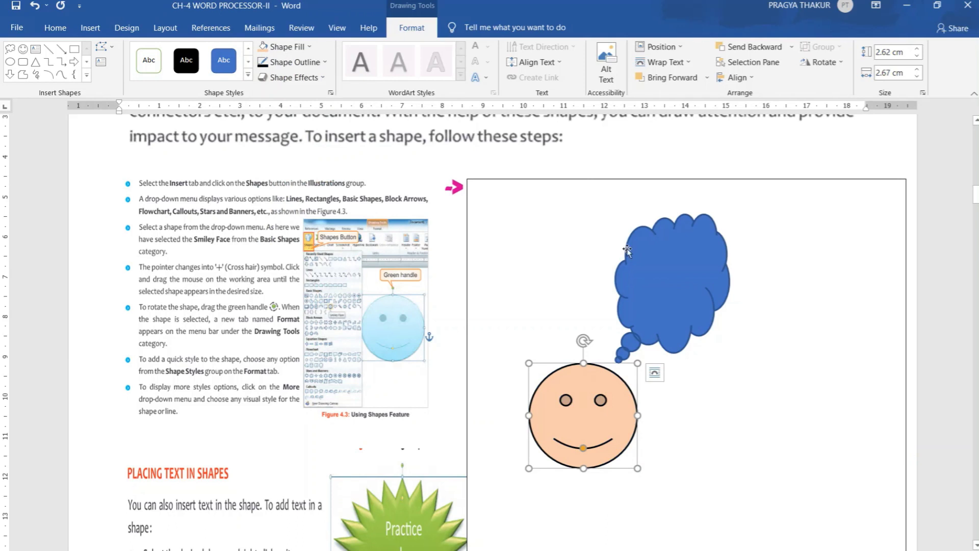
- Fill the thought bubble callout with standard dark blue and remove its outline
click(630, 251)
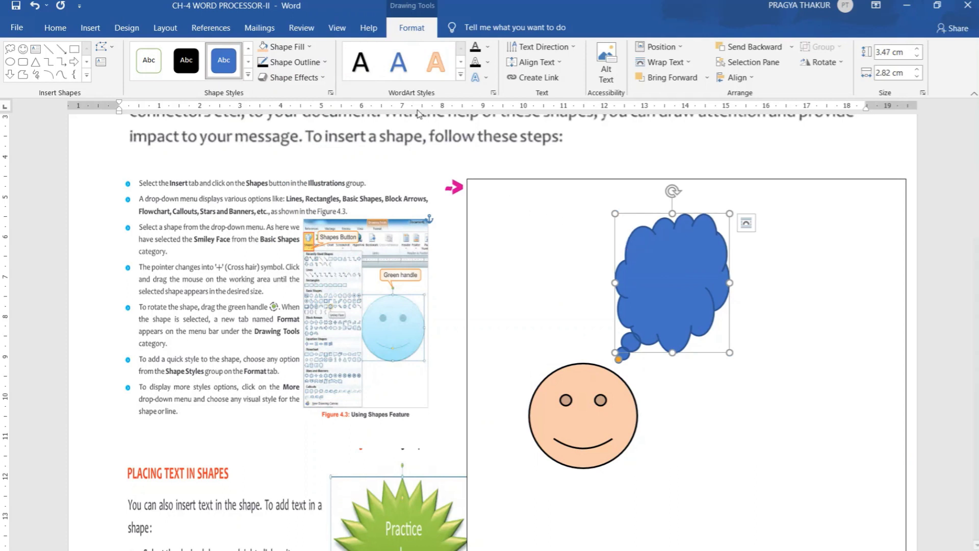
click(305, 50)
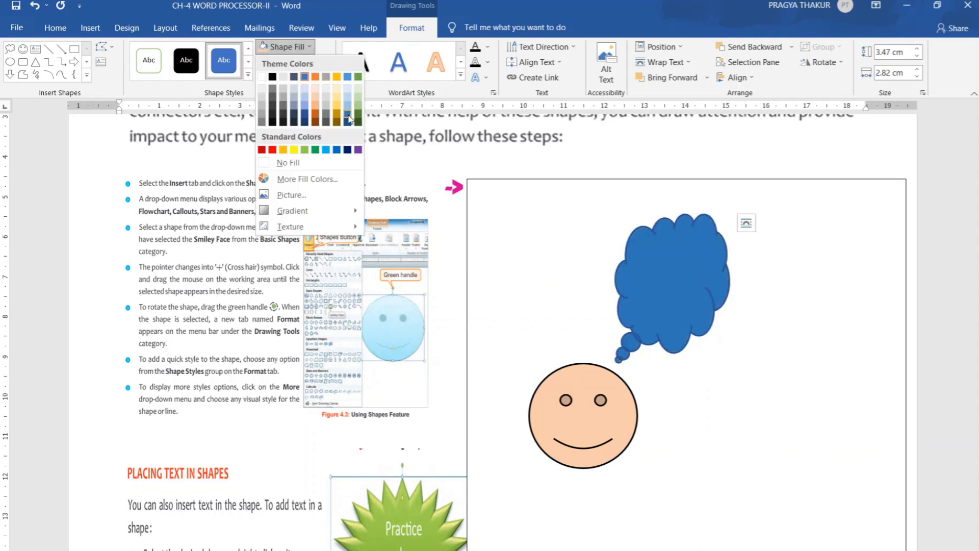
click(347, 151)
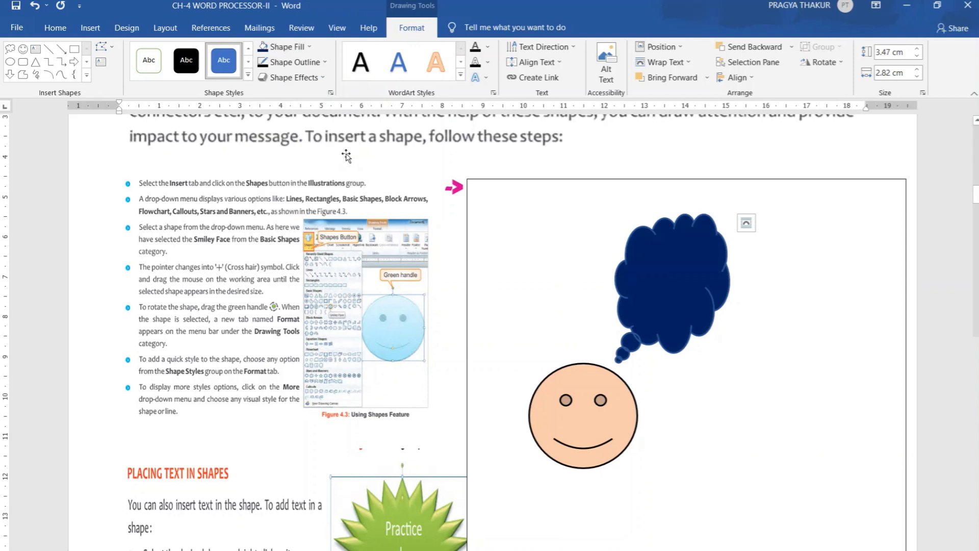
click(317, 63)
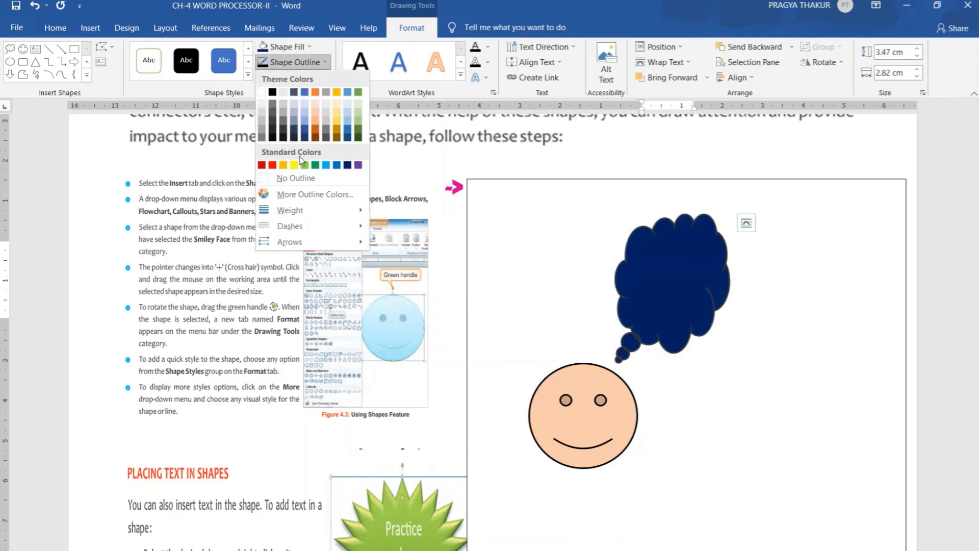
click(270, 179)
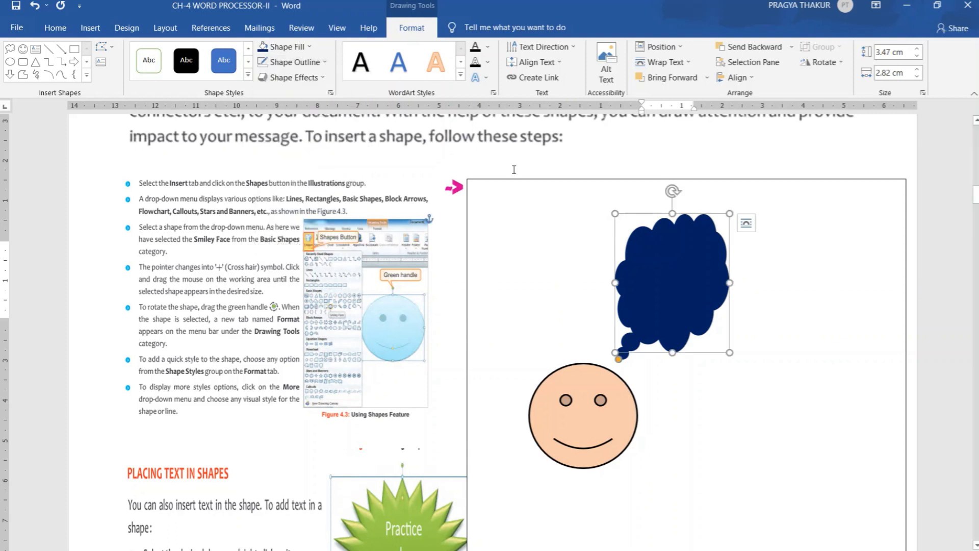
click(300, 85)
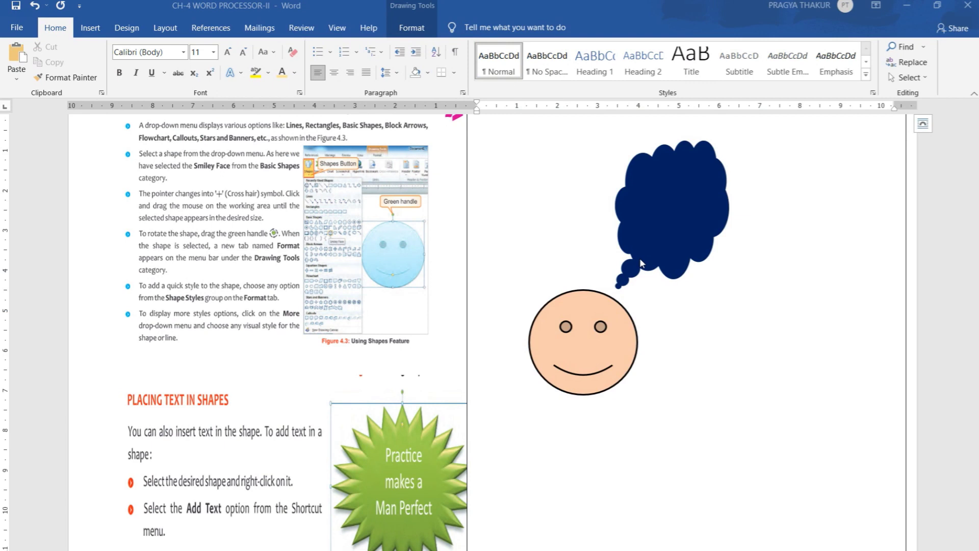
- Add the text "Hi ..!!" inside the thought bubble callout
click(653, 204)
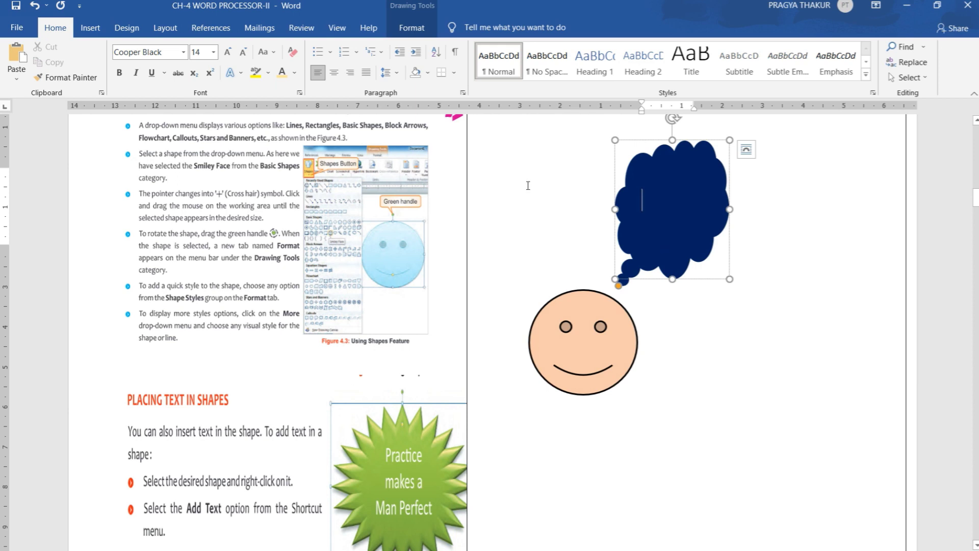
text(Hi)
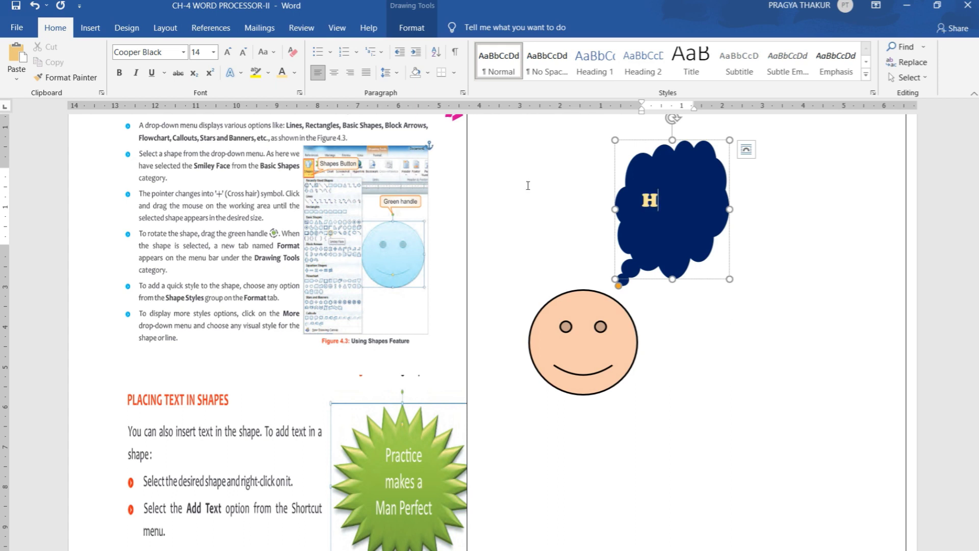
text(..!!)
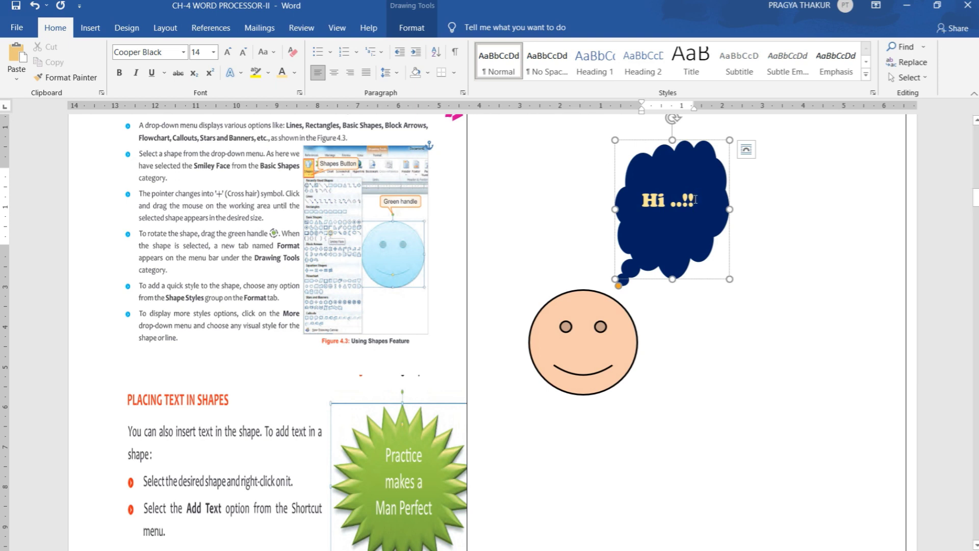
- Give the "Hi ..!!" text in the thought bubble a green theme text fill and a red text outline
drag(694, 200, 637, 200)
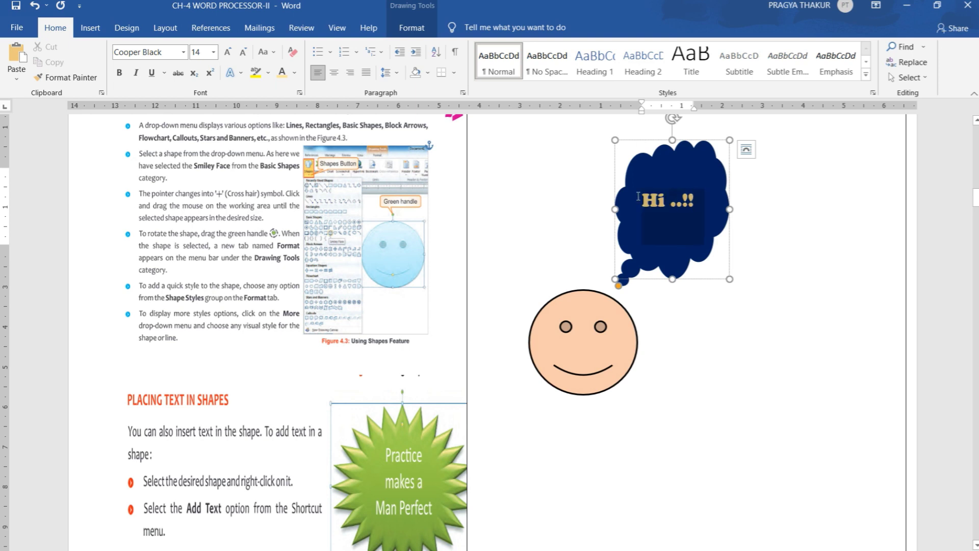
click(410, 29)
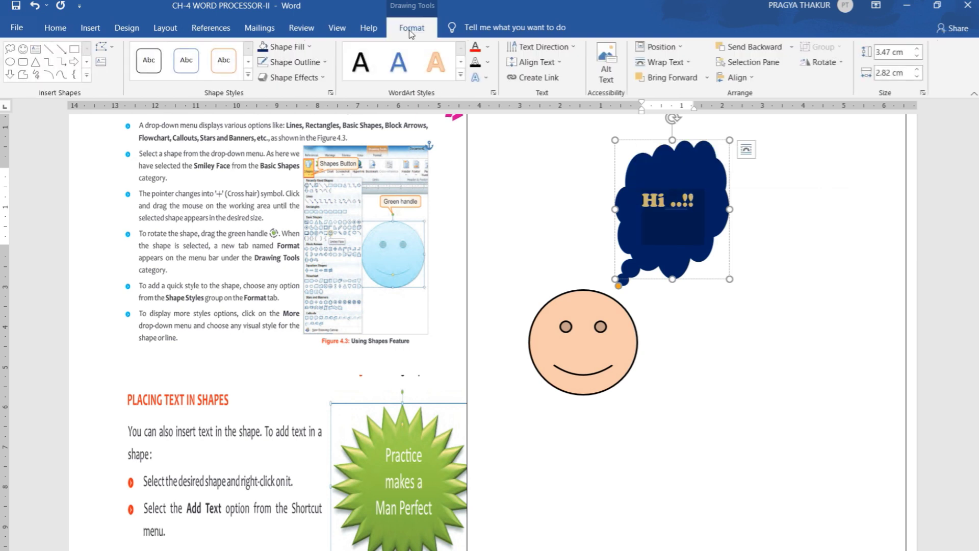
click(488, 47)
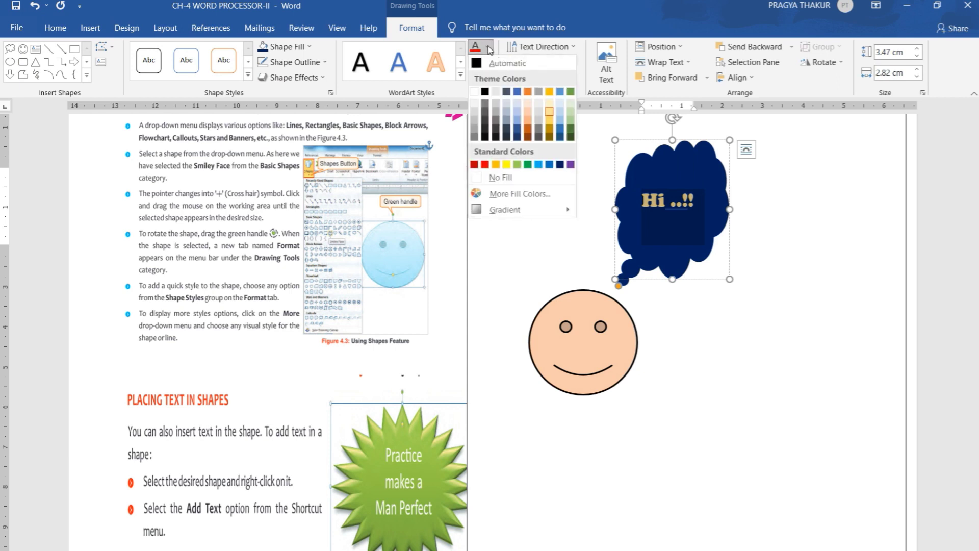
click(572, 124)
click(483, 64)
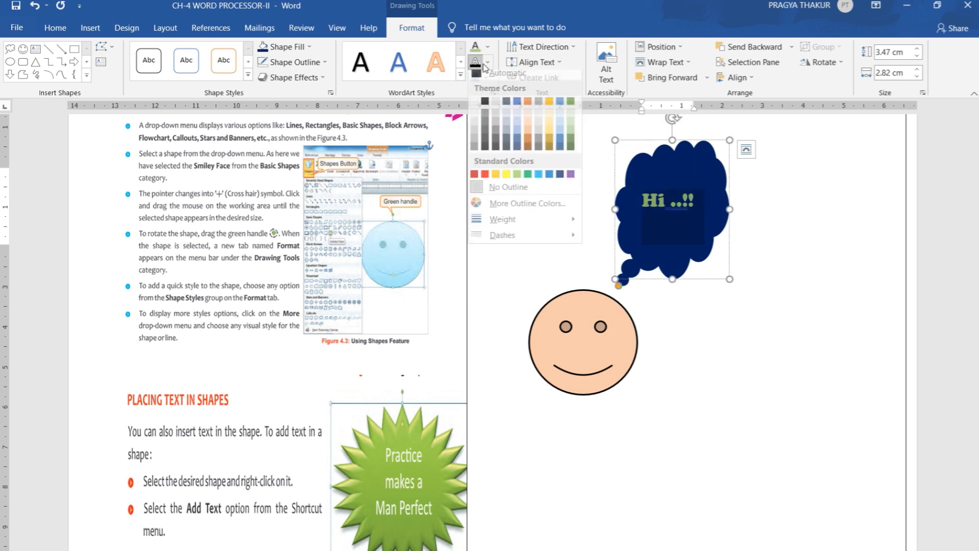
click(484, 180)
click(485, 79)
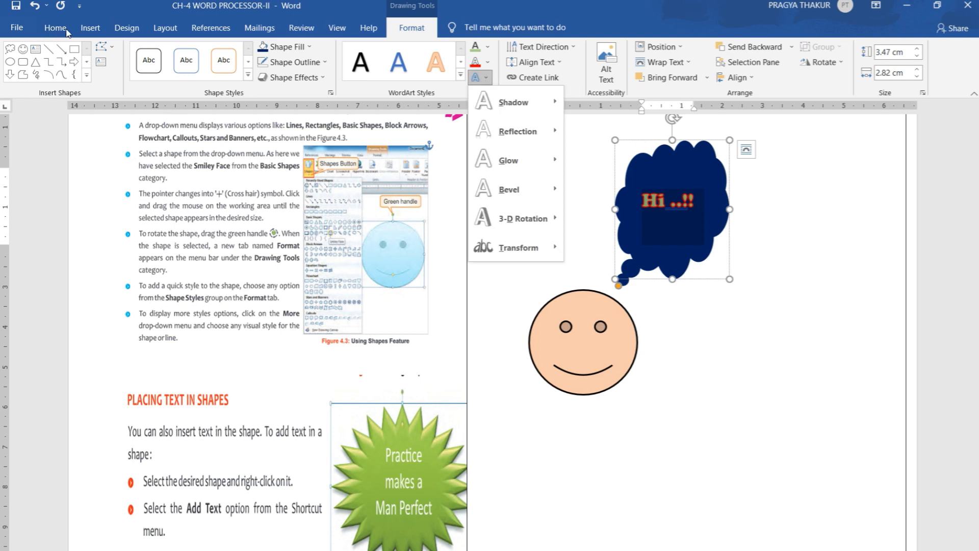
- Change the font of the "Hi ..!!" text to Elephant
click(55, 28)
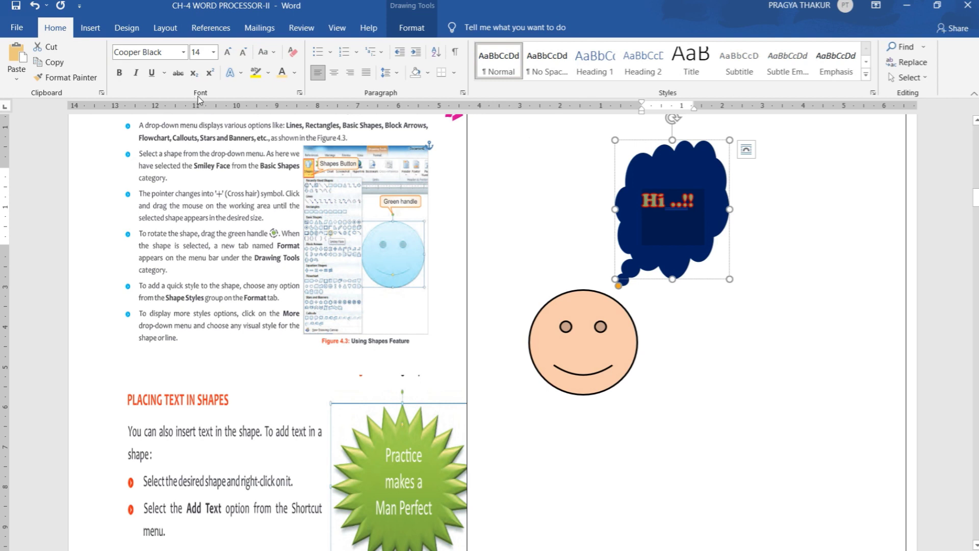
click(182, 54)
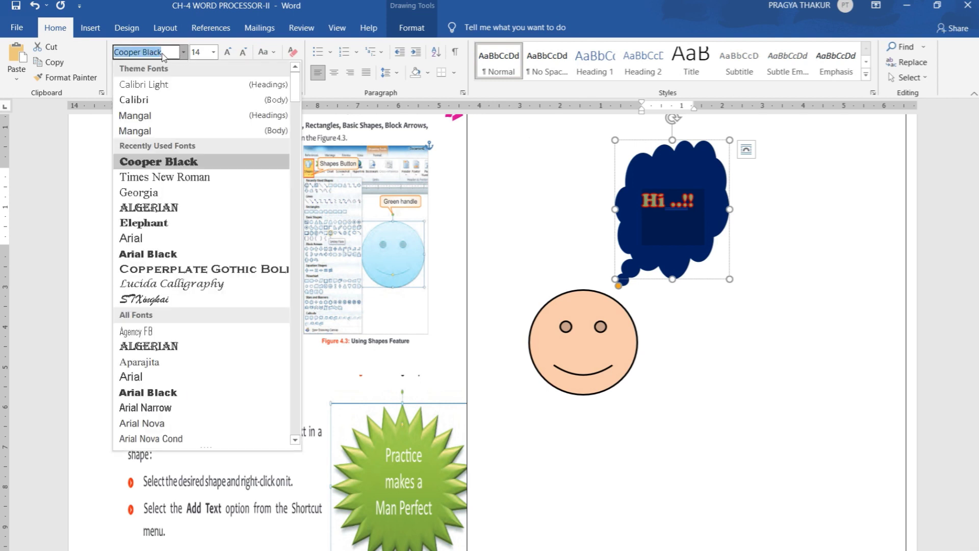
click(163, 53)
key(BackSpace)
key(BackSpace)
key(BackSpace)
key(BackSpace)
key(BackSpace)
key(BackSpace)
key(BackSpace)
key(BackSpace)
key(BackSpace)
key(BackSpace)
key(BackSpace)
key(BackSpace)
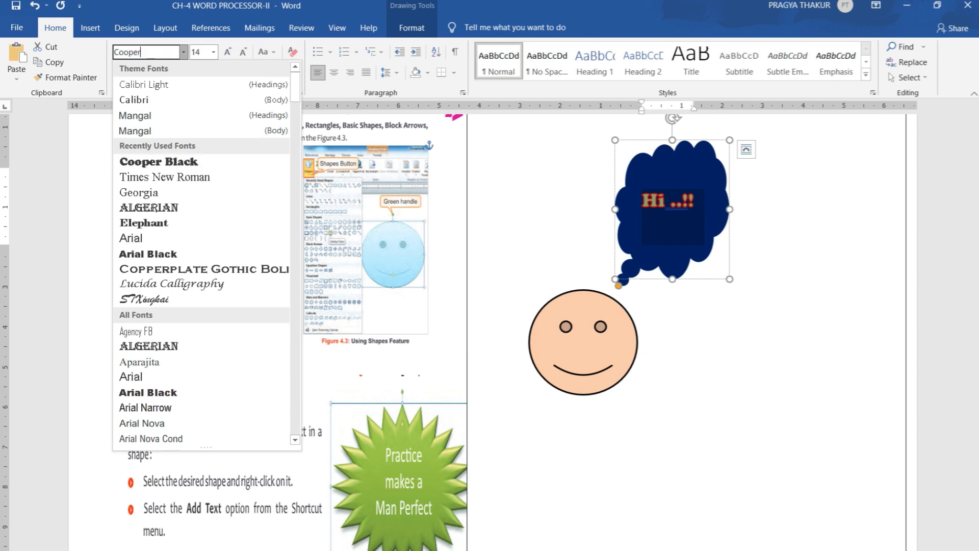
text(Elephant)
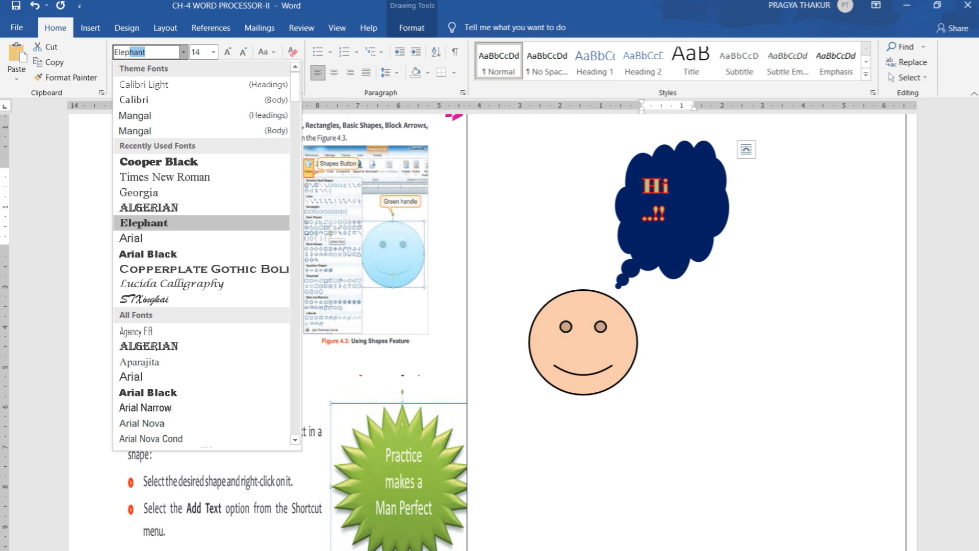
key(Return)
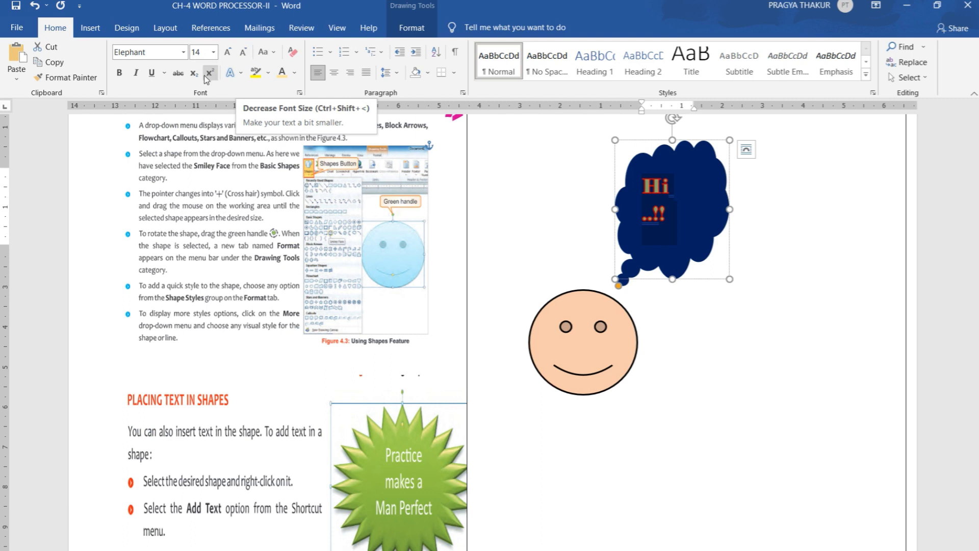
- Try a larger font size on the "Hi ..!!" text and reduce it to 11
click(228, 52)
click(228, 52)
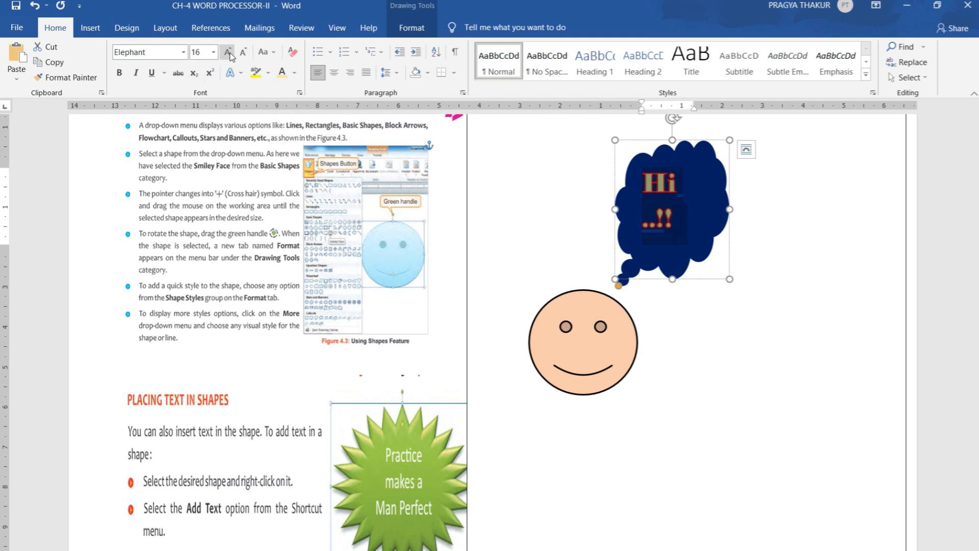
click(244, 53)
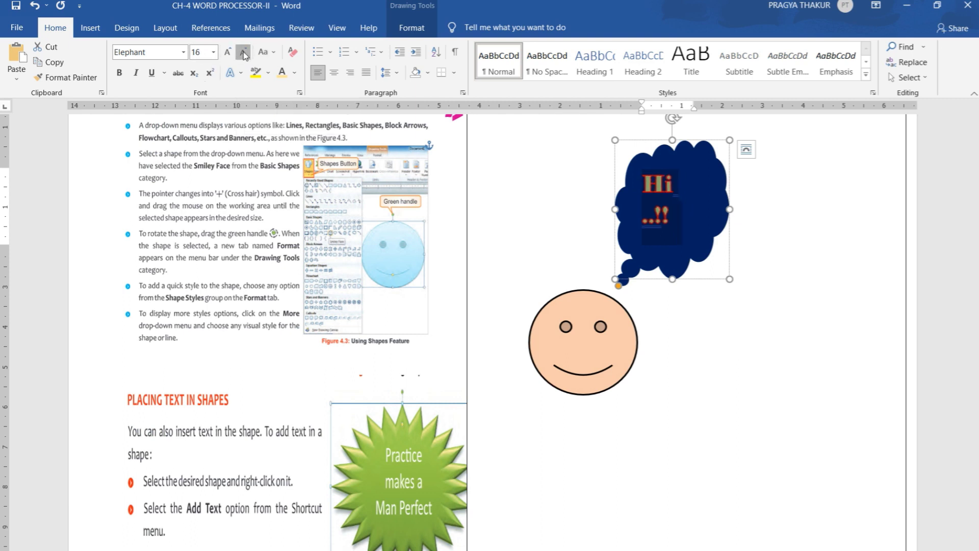
click(245, 53)
click(244, 53)
click(245, 53)
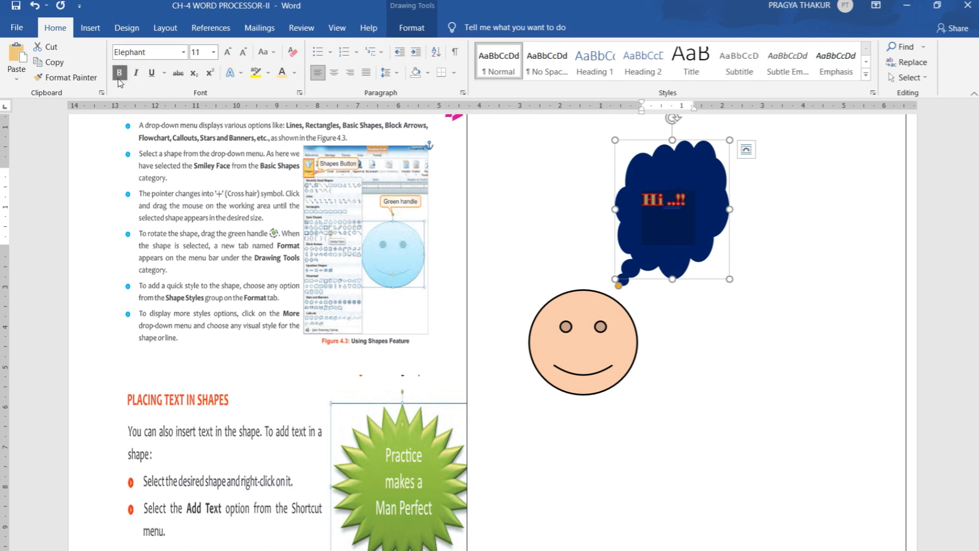
- Set the font color of the "Hi ..!!" text to a light gold theme color and deselect the callout
click(295, 73)
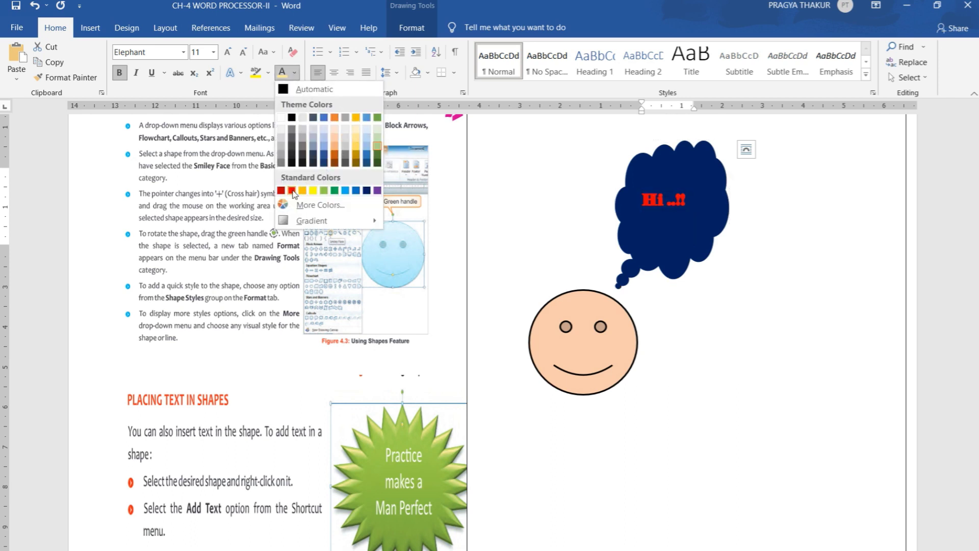
click(355, 134)
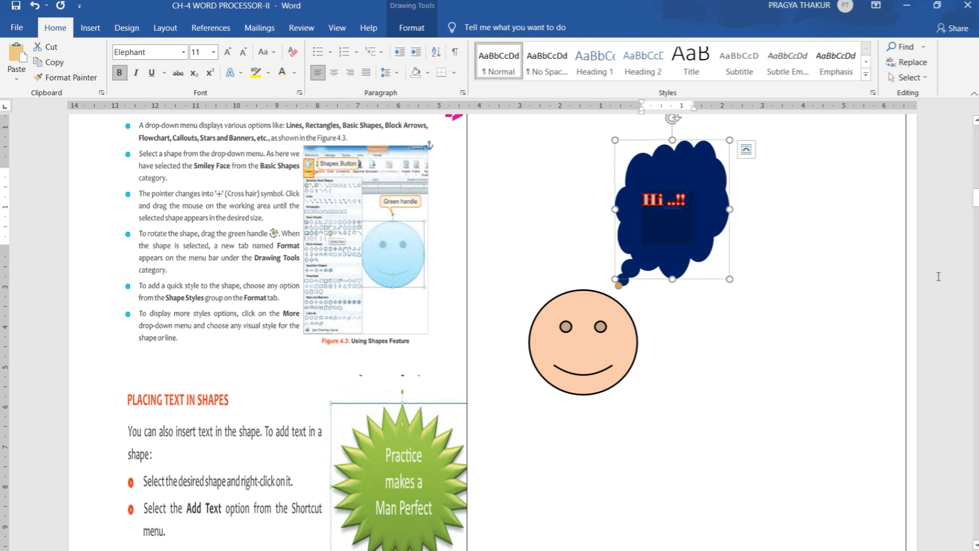
key(Escape)
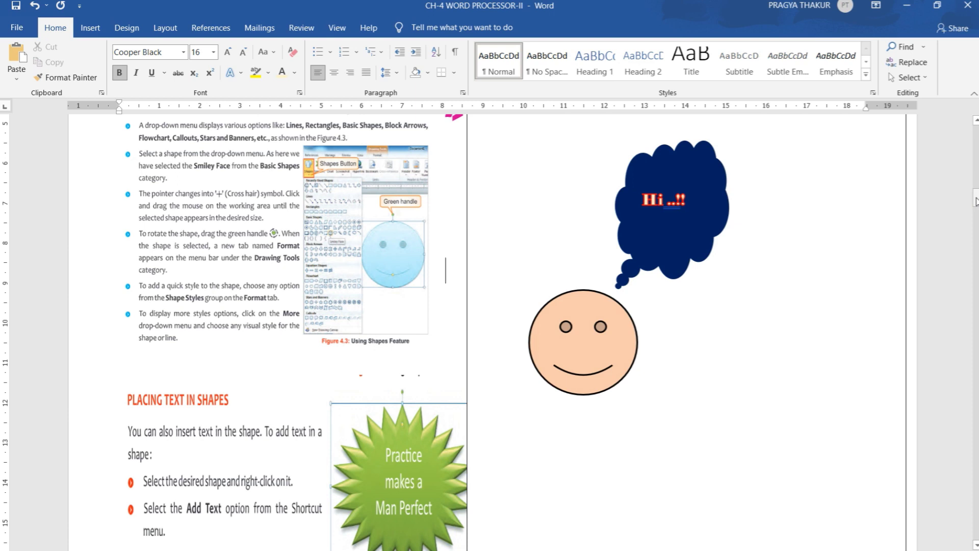
- Insert WordArt with an orange outline and orange hard shadow in the empty box of the Inserting WordArt section
drag(975, 200, 975, 264)
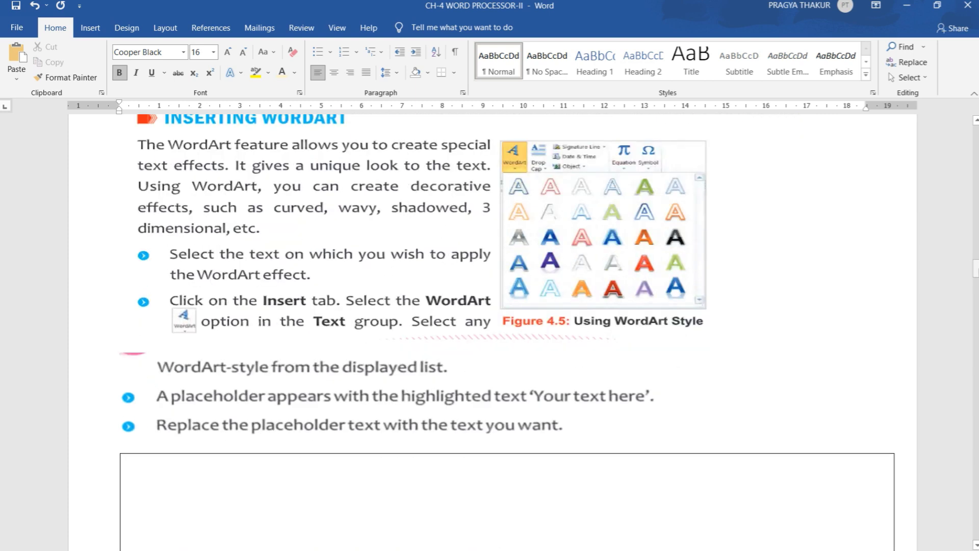
scroll(489, 286, up, 1)
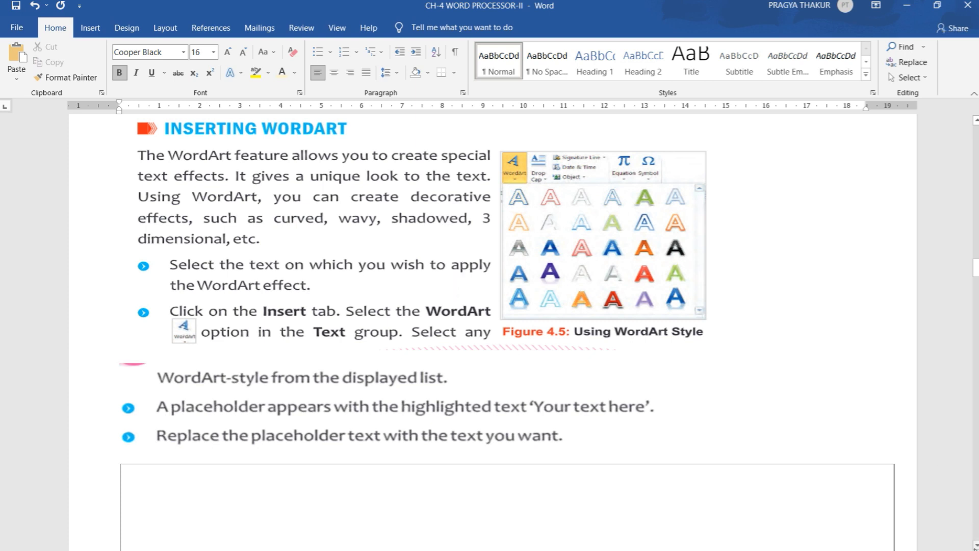
scroll(974, 544, down, 3)
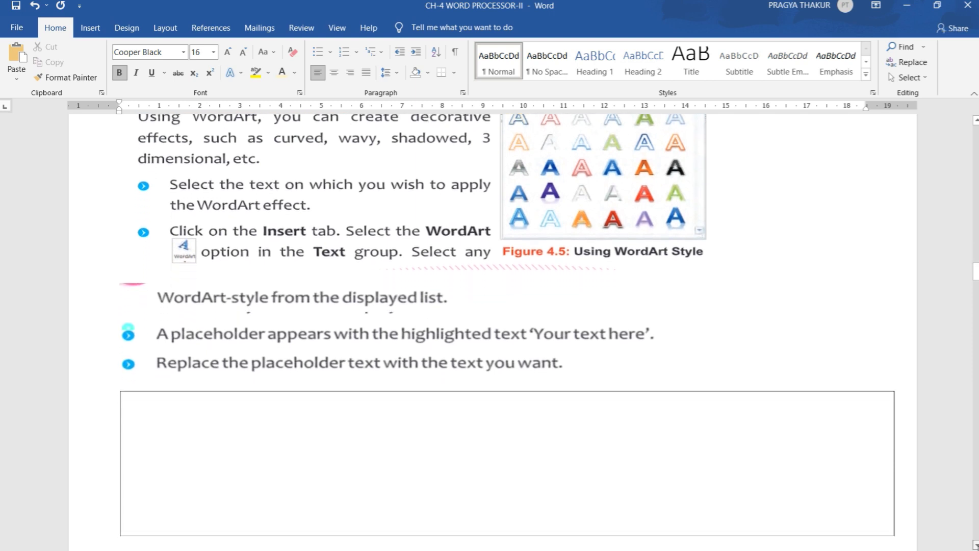
scroll(975, 544, down, 2)
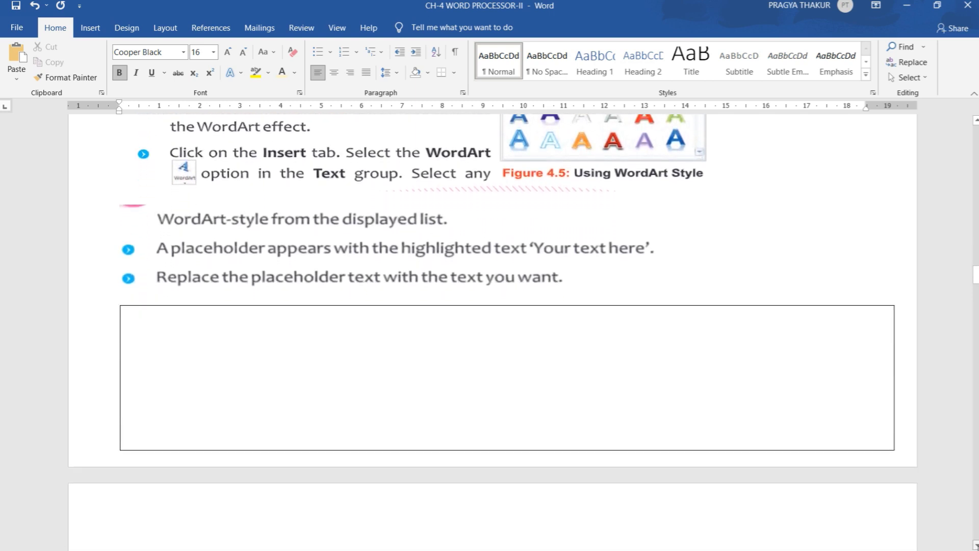
click(360, 325)
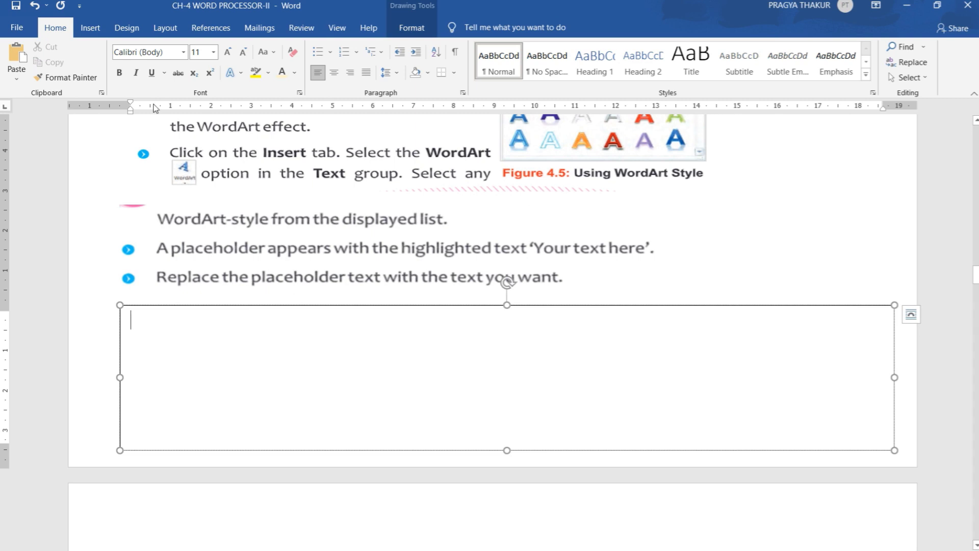
click(90, 28)
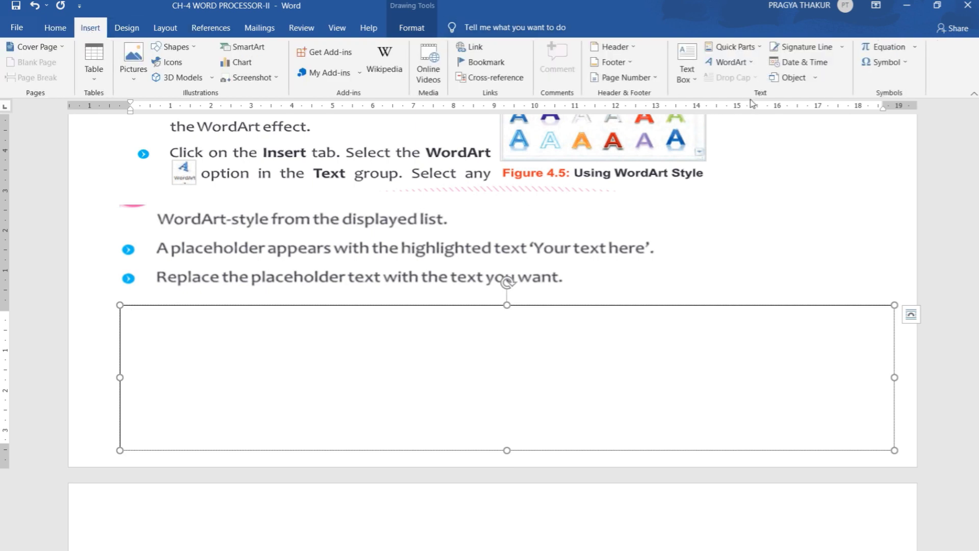
click(734, 63)
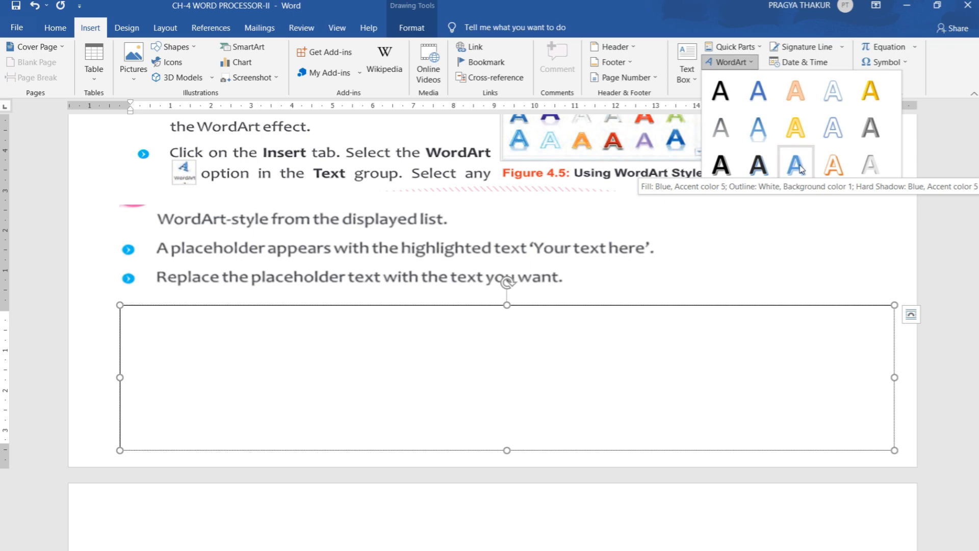
click(832, 165)
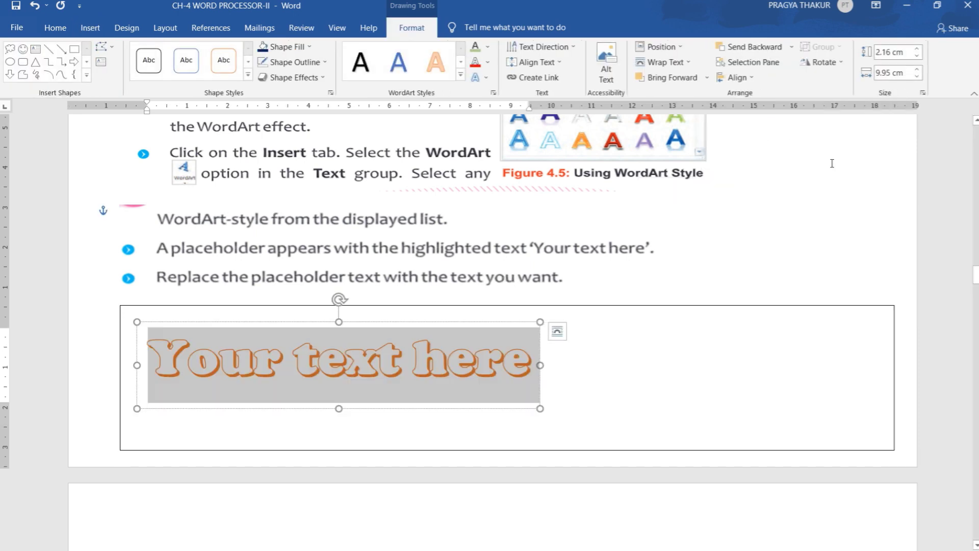
- Replace the WordArt placeholder text with "Ms Word"
click(533, 364)
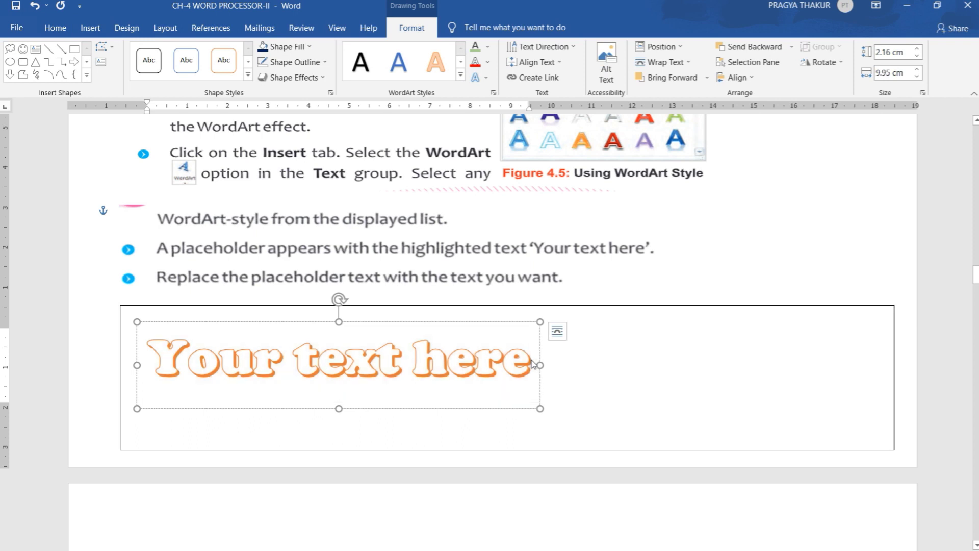
key(BackSpace)
key(BackSpace)
key(BackSpace)
key(BackSpace)
key(BackSpace)
key(BackSpace)
key(BackSpace)
key(BackSpace)
key(BackSpace)
key(BackSpace)
key(BackSpace)
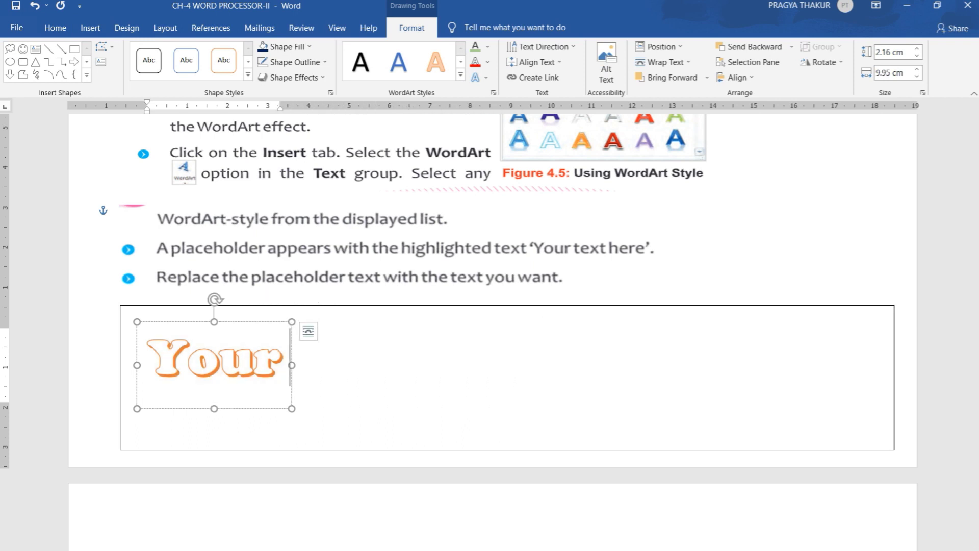
key(BackSpace)
key(BackSpace)
key(BackSpace)
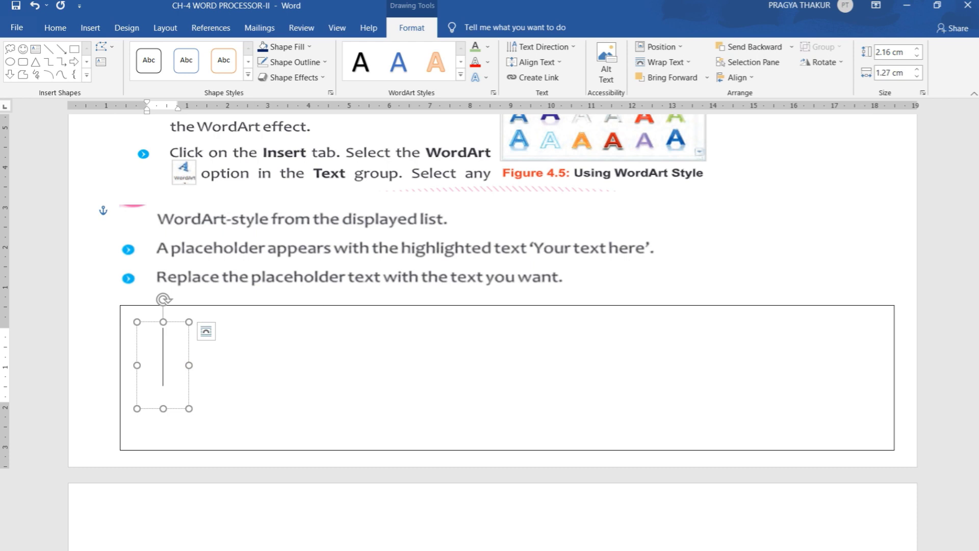
text(Ms Word)
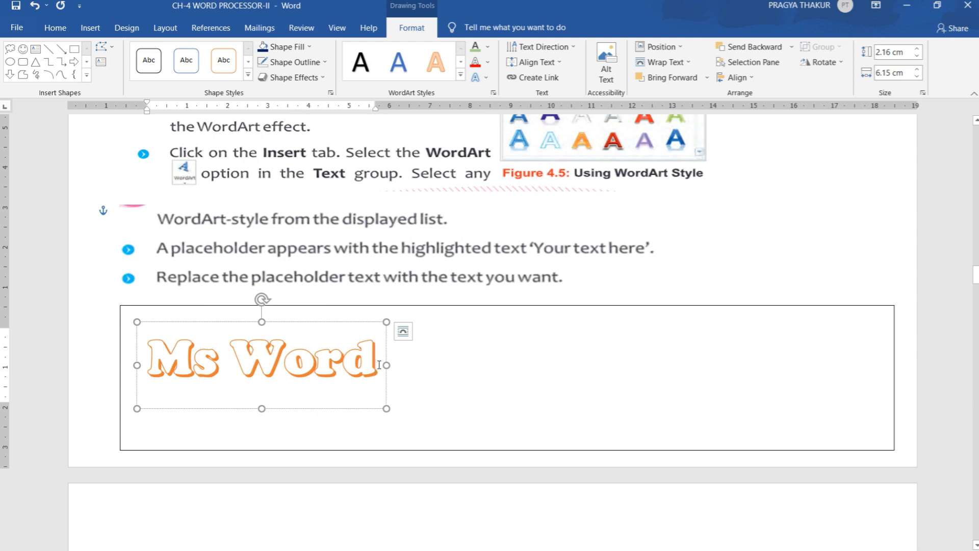
- Fill the "Ms Word" WordArt with a light orange theme color and give its text outline a darker orange
drag(379, 365, 165, 346)
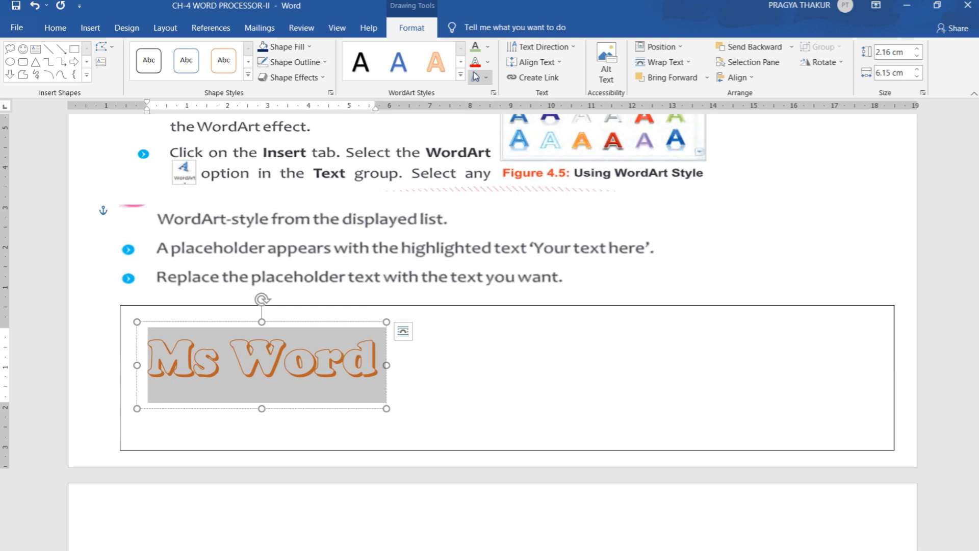
click(488, 49)
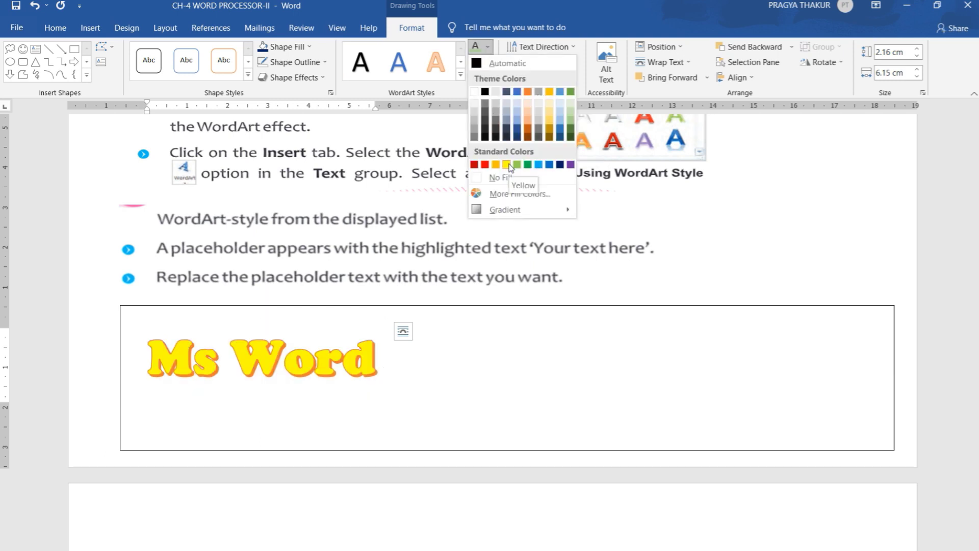
click(527, 114)
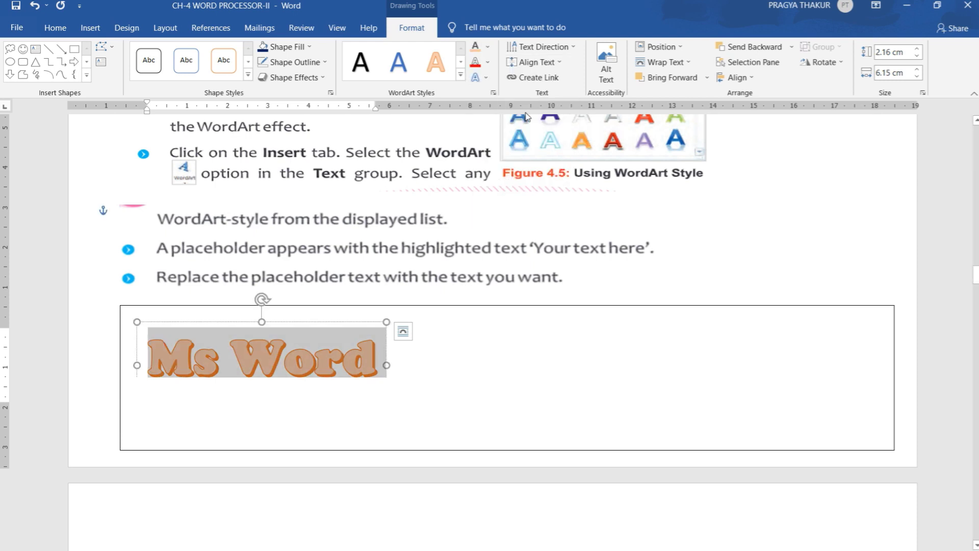
click(488, 64)
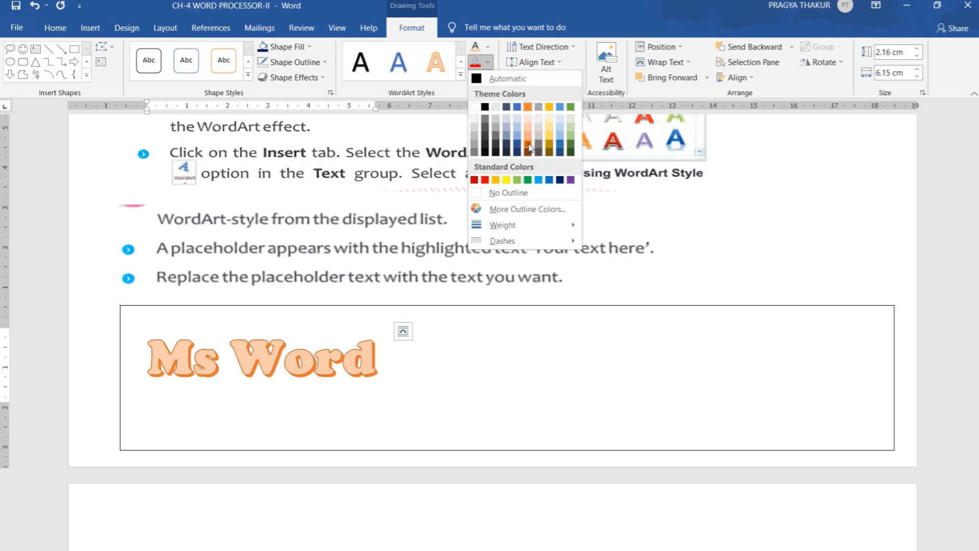
click(530, 147)
- Look over the text effect categories for the "Ms Word" WordArt without applying any, and deselect it
click(483, 80)
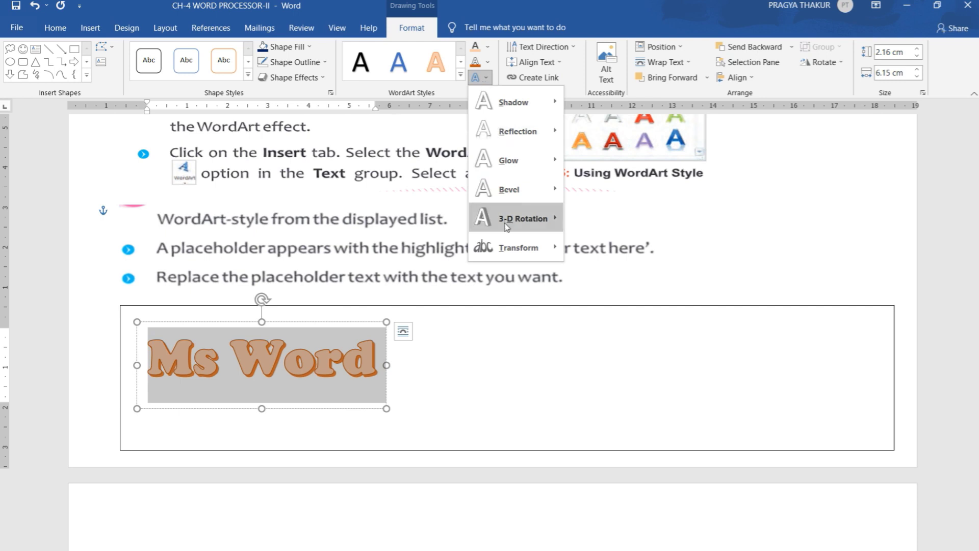
mouse_move(523, 220)
key(Escape)
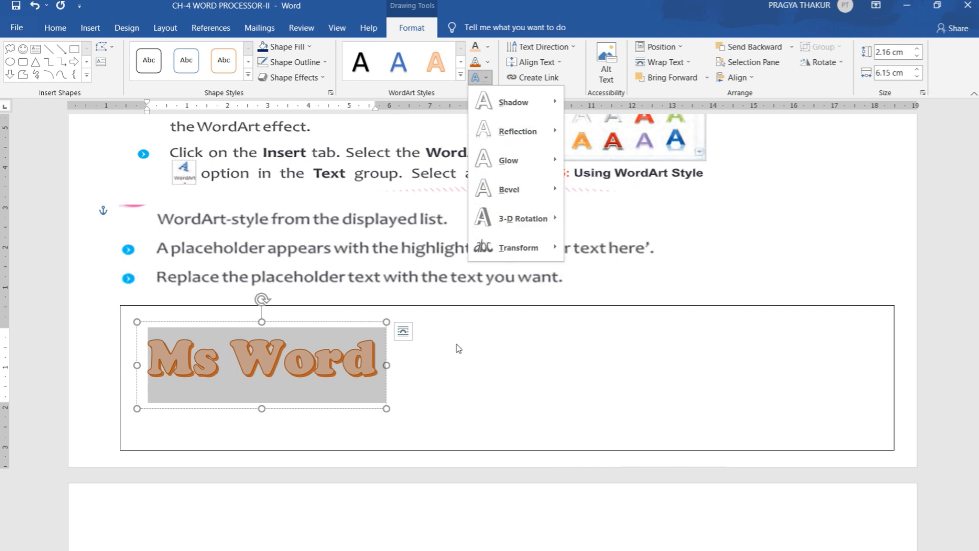
key(Escape)
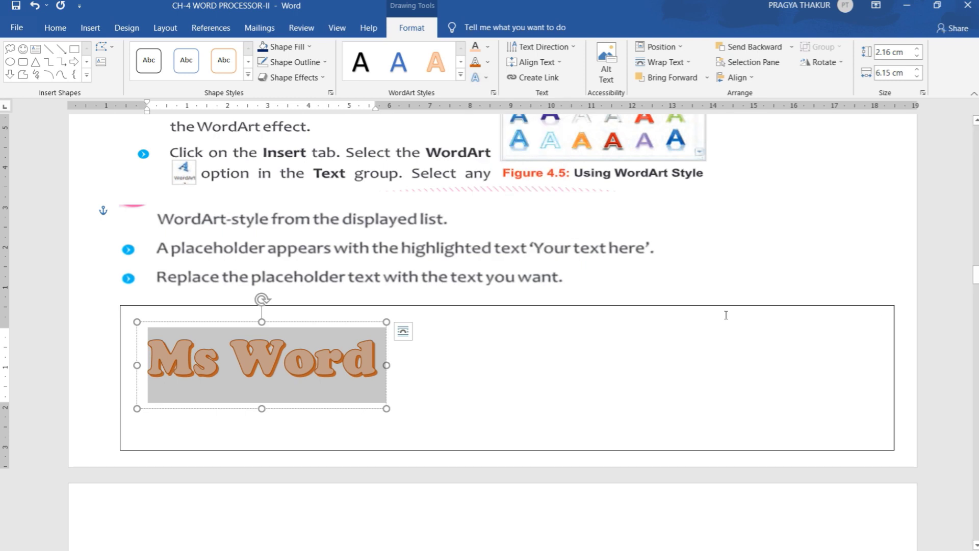
click(838, 368)
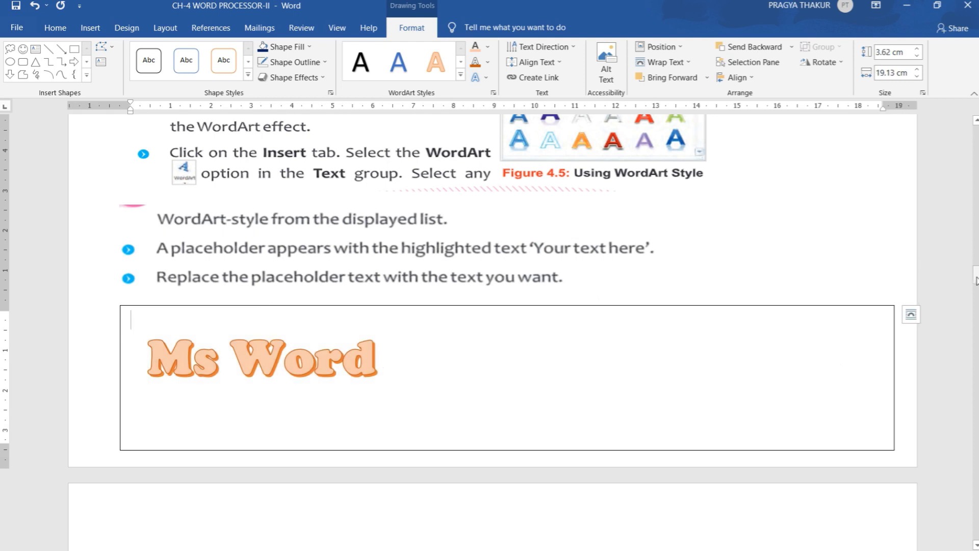
- Place the text cursor in the blank area below the note at the end of the Inserting Clip Art section
drag(975, 279, 976, 296)
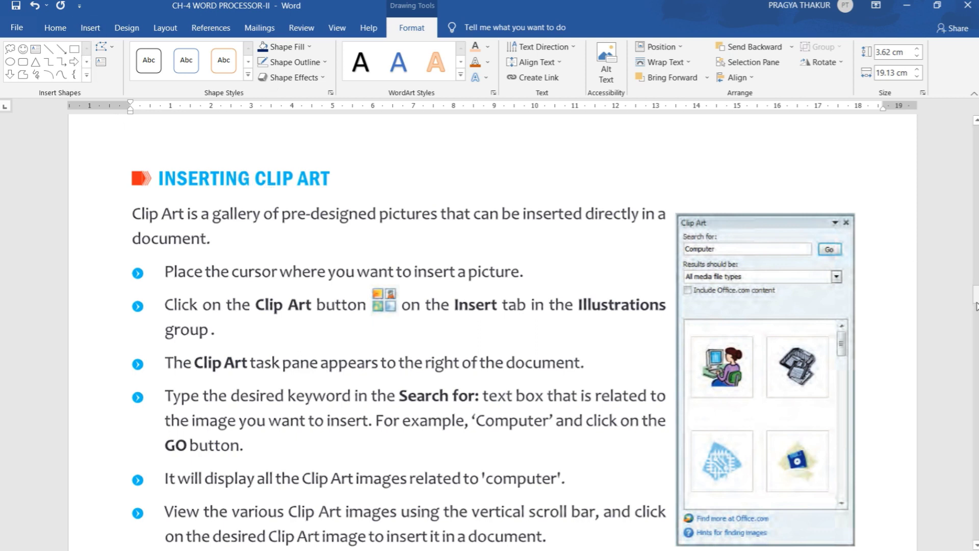
drag(975, 300, 975, 320)
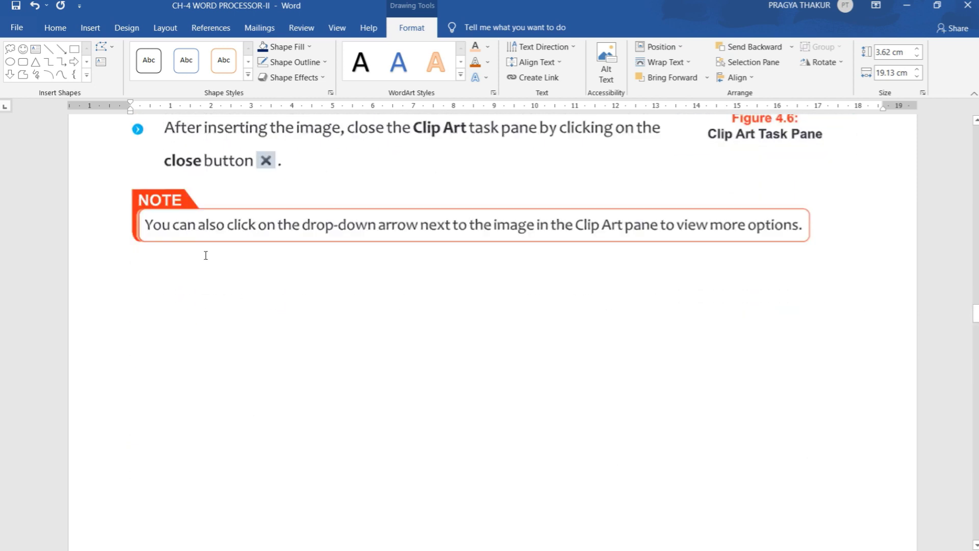
click(706, 323)
click(496, 306)
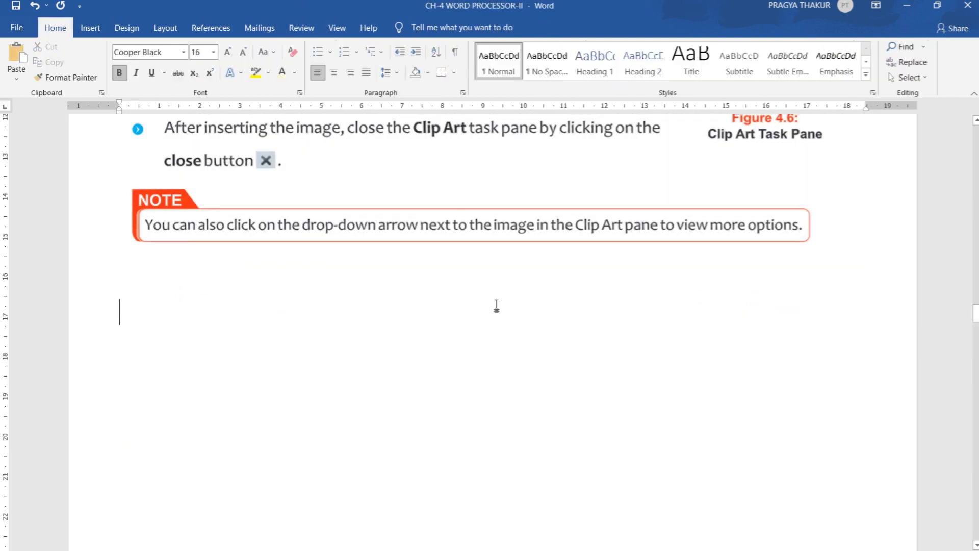
drag(975, 319, 975, 325)
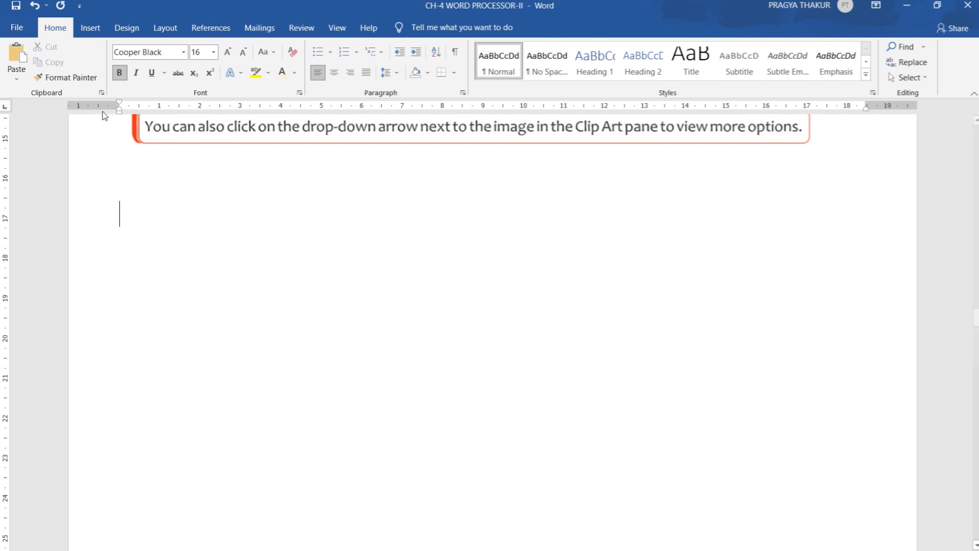
scroll(811, 543, down, 4)
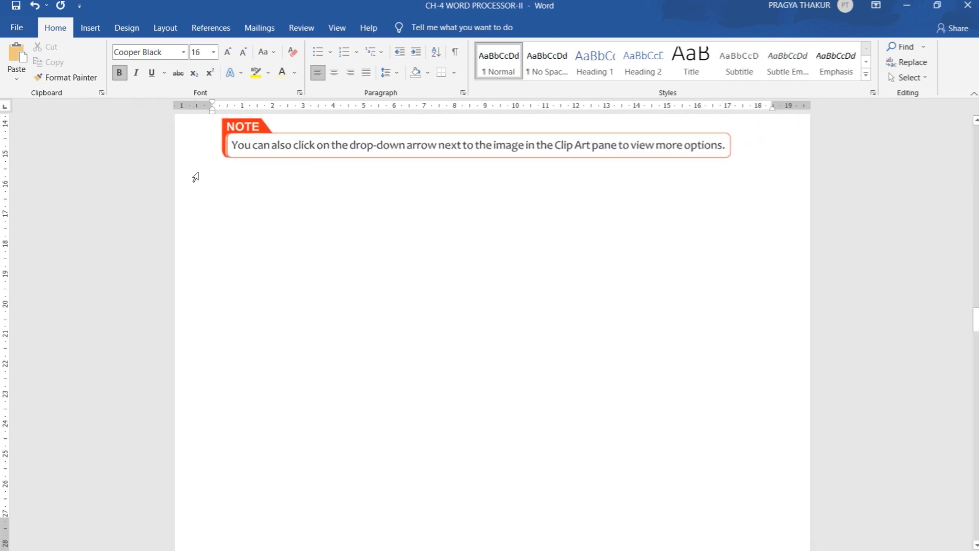
- Try to insert an online picture below the Clip Art note
click(95, 32)
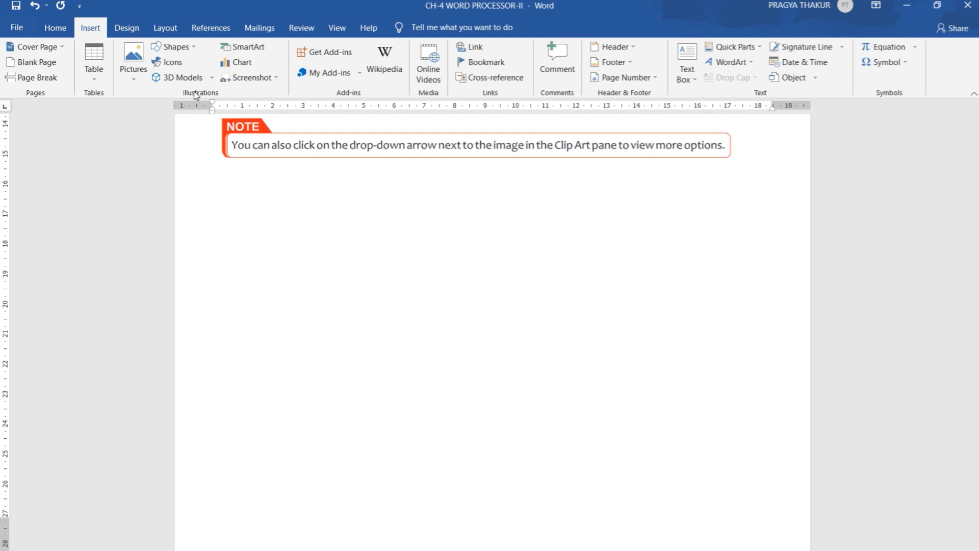
click(136, 82)
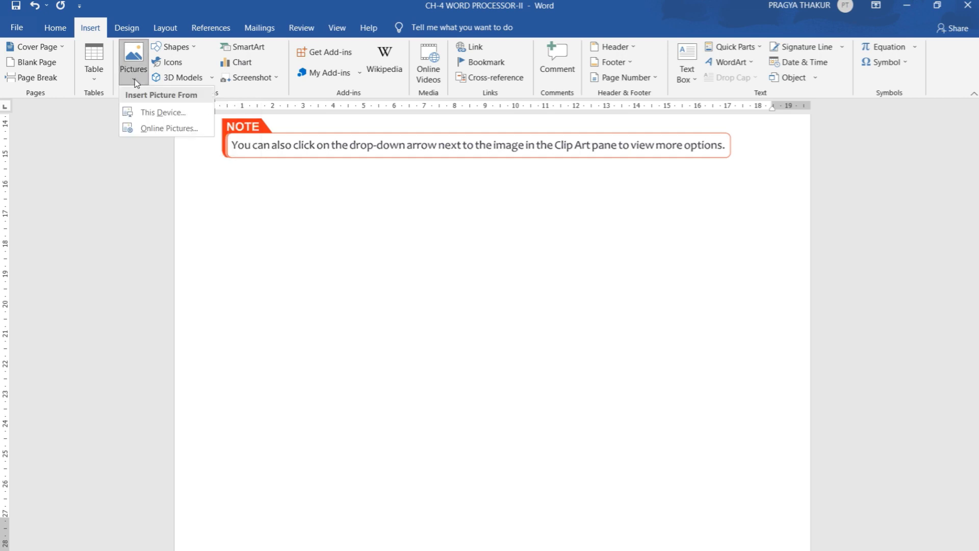
click(148, 129)
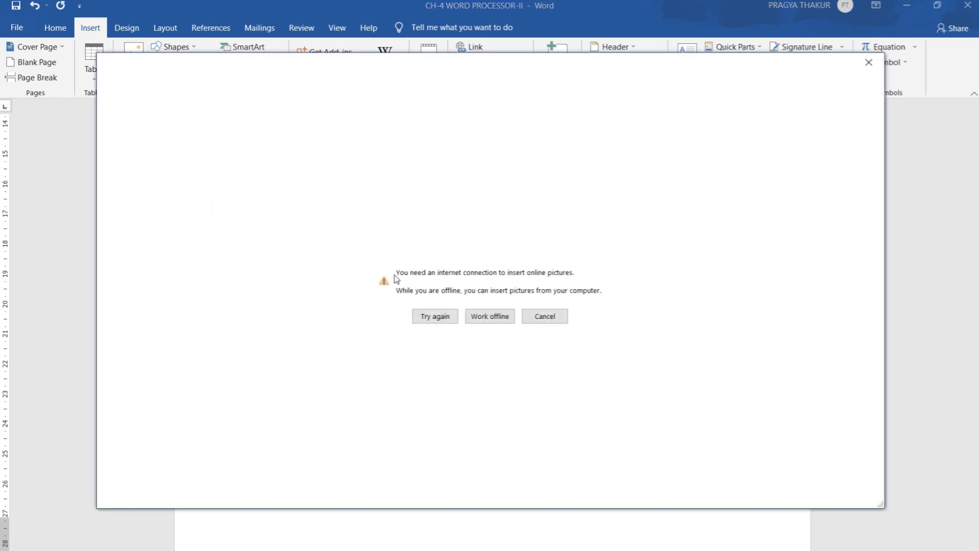
click(544, 317)
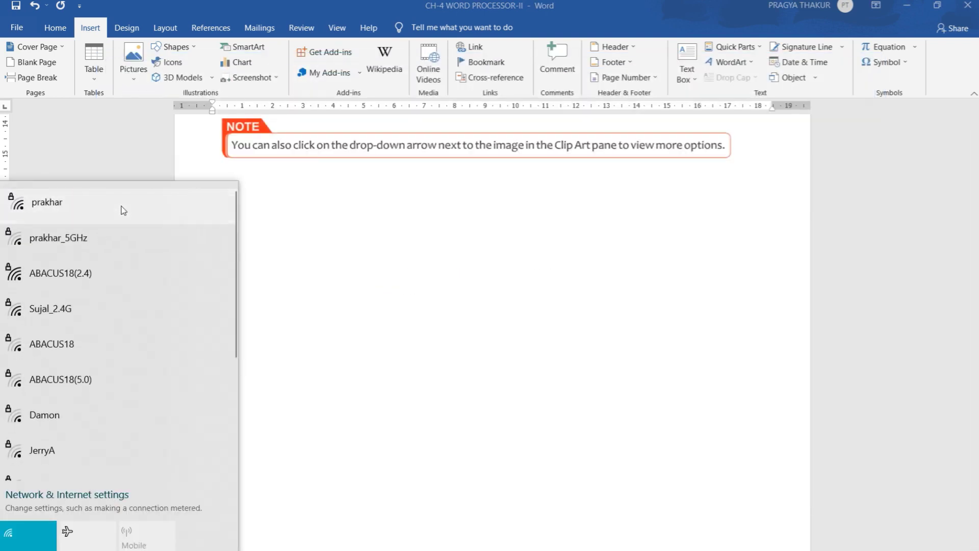
- Connect the computer to the first secured Wi-Fi network in the list and return to the document
click(123, 210)
click(173, 262)
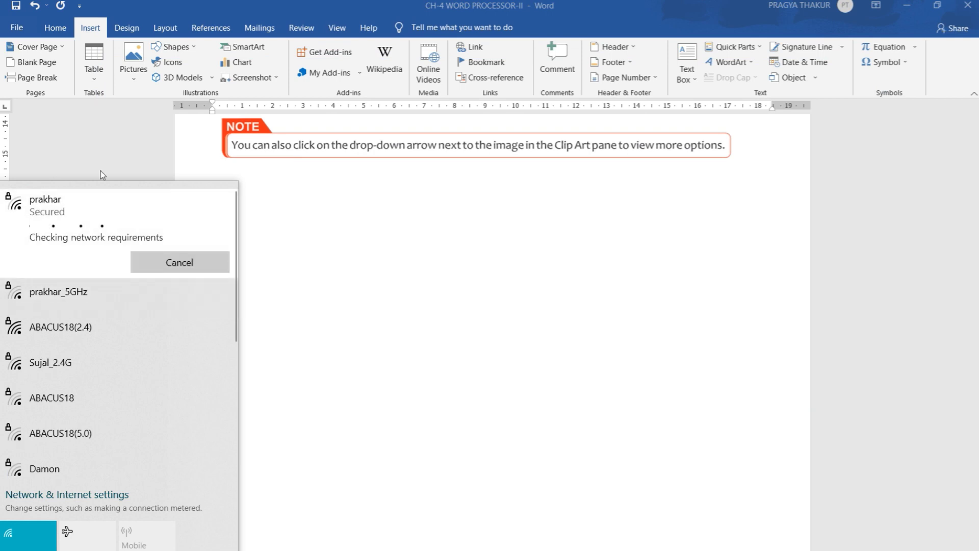
click(128, 151)
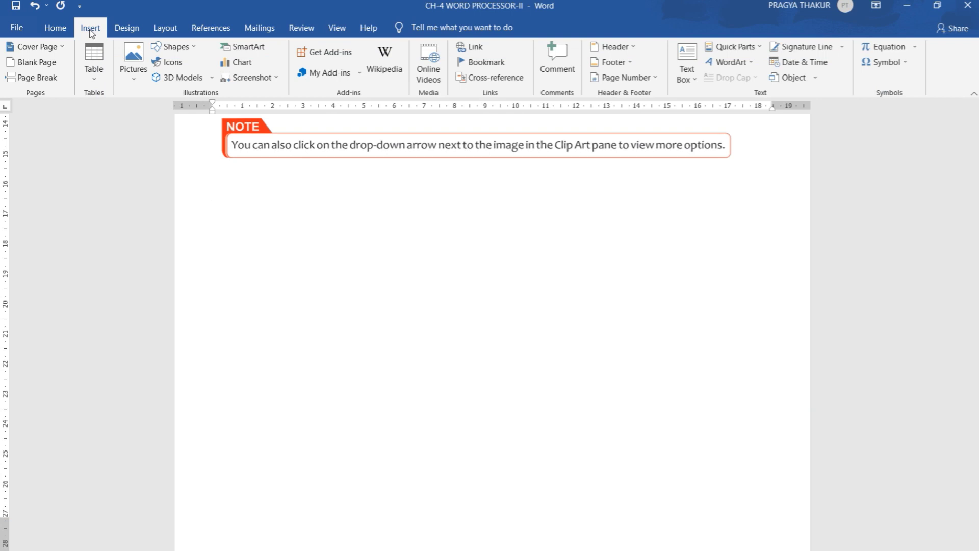
- Search online pictures for "girl clipart" and insert the girl in a yellow dress with a flower in her hair
click(136, 75)
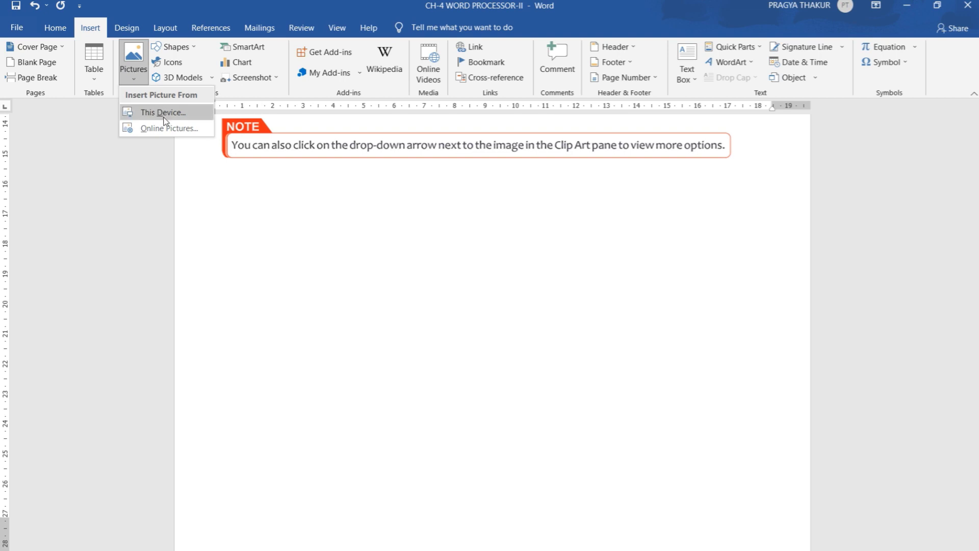
click(169, 129)
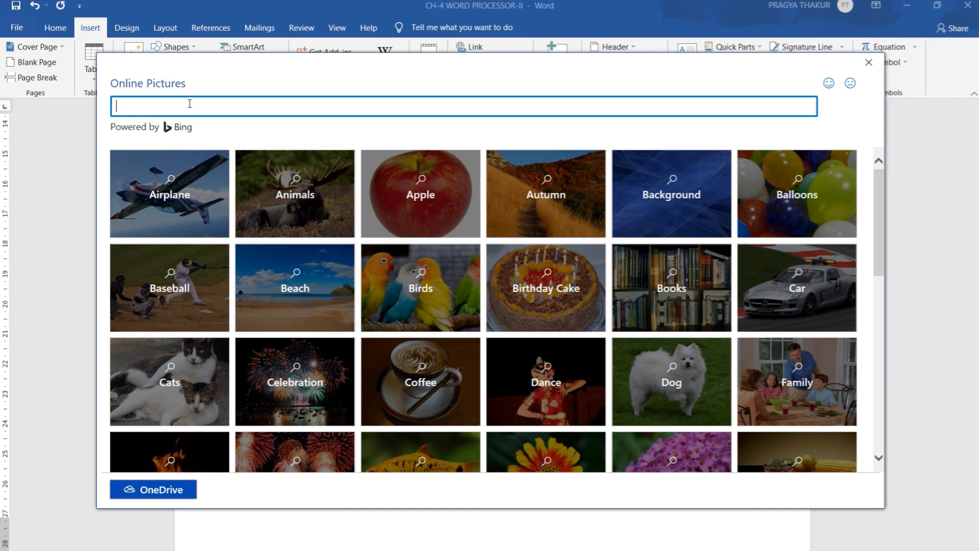
text(girl clipart)
key(Return)
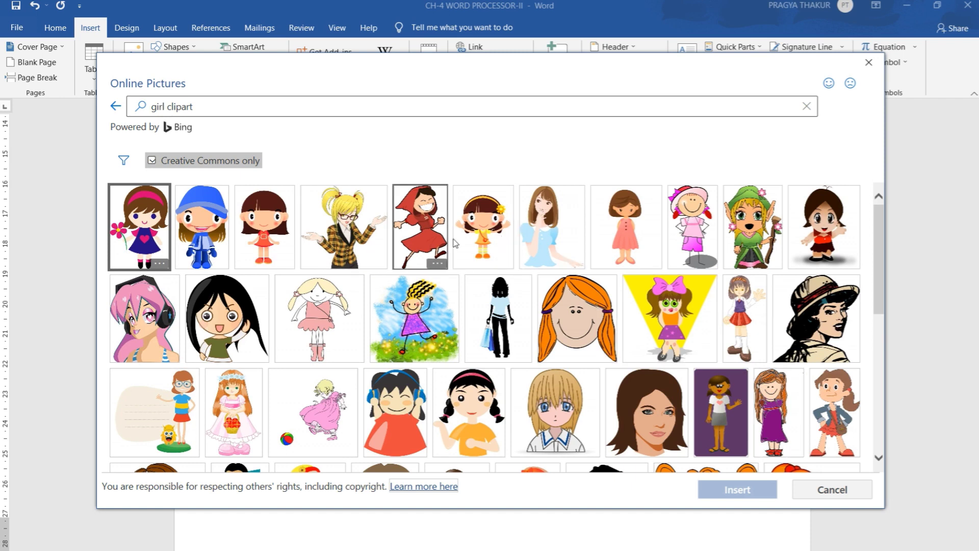
double_click(468, 245)
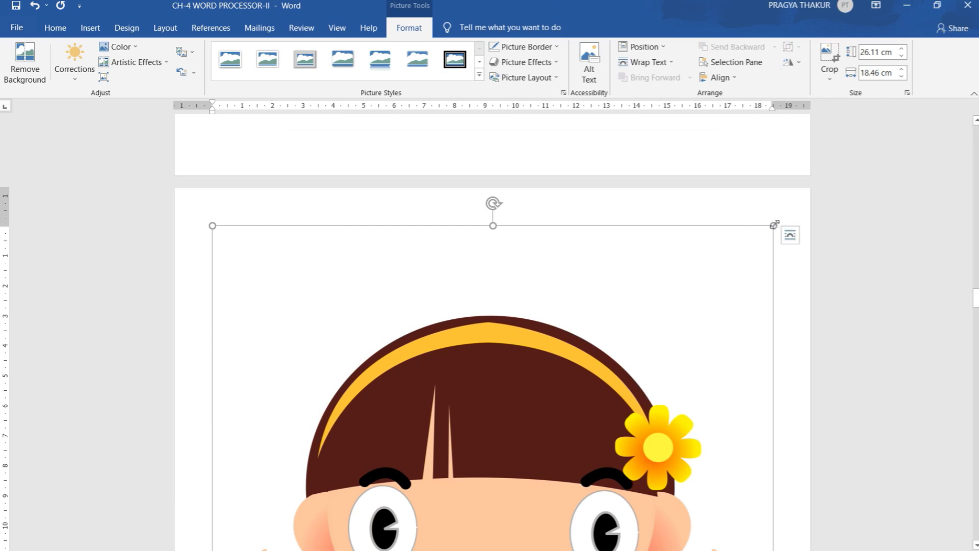
- Shrink the girl picture to about 8.1 cm high and 5.7 cm wide
drag(773, 226, 449, 423)
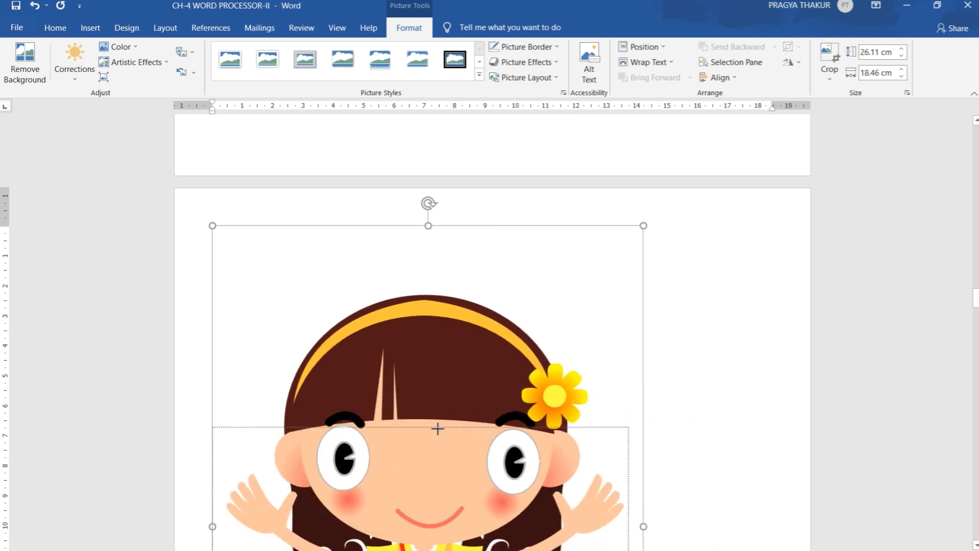
scroll(398, 435, down, 2)
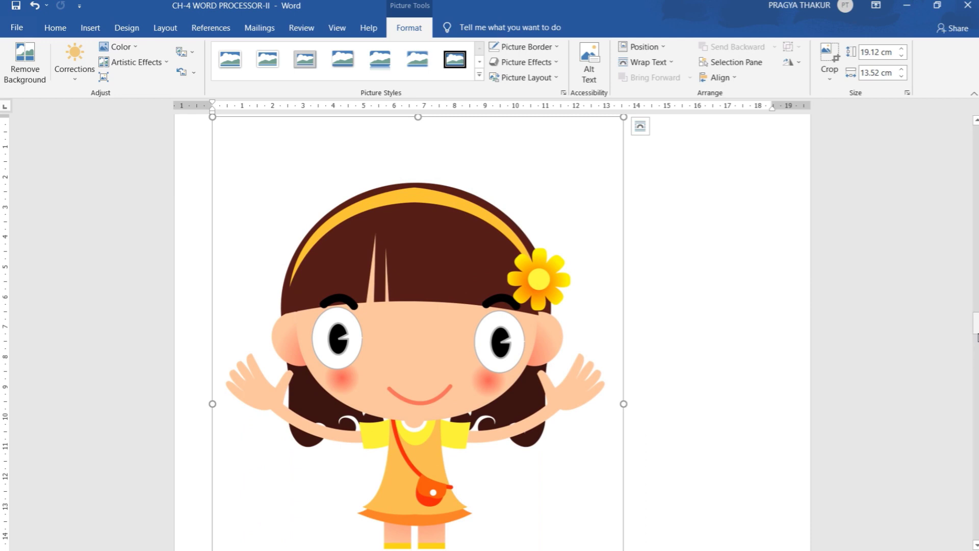
drag(975, 329, 975, 345)
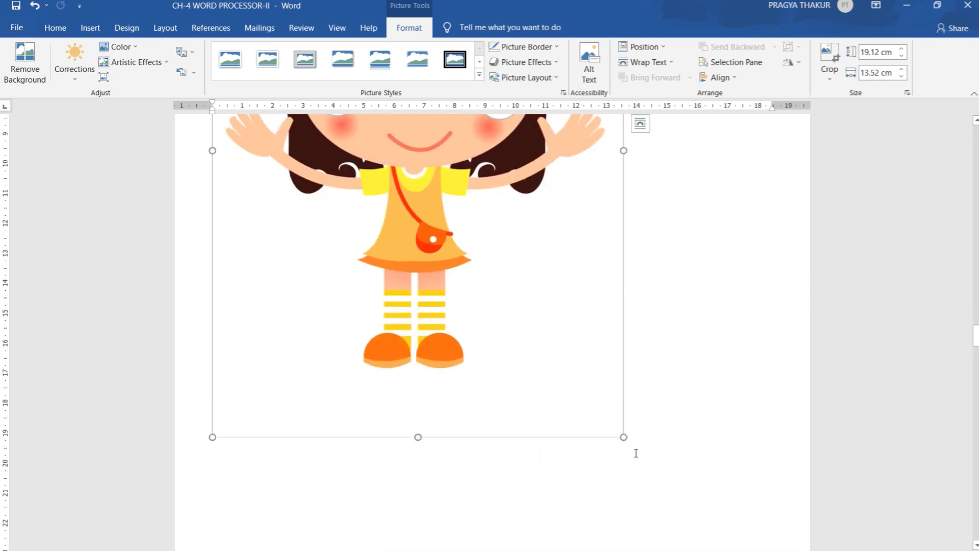
drag(622, 437, 383, 154)
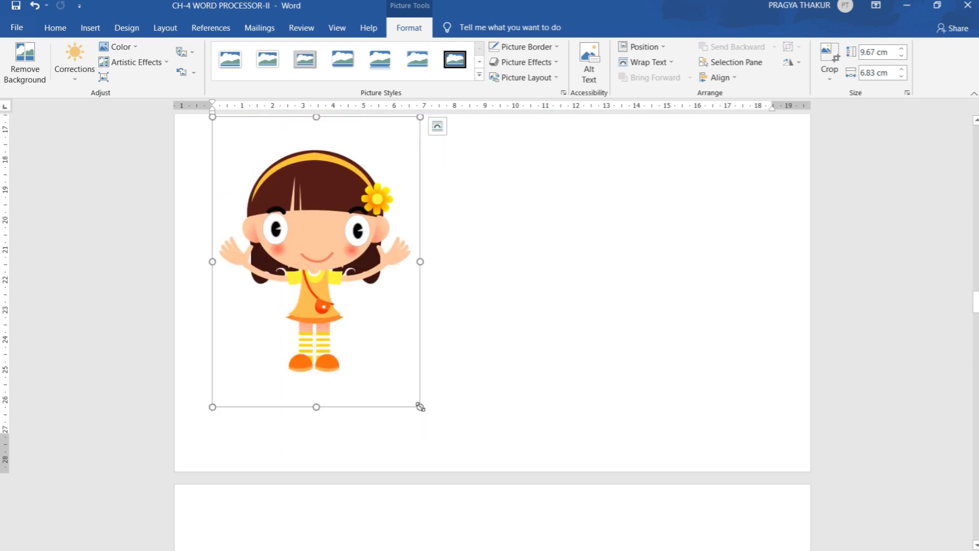
drag(420, 406, 387, 359)
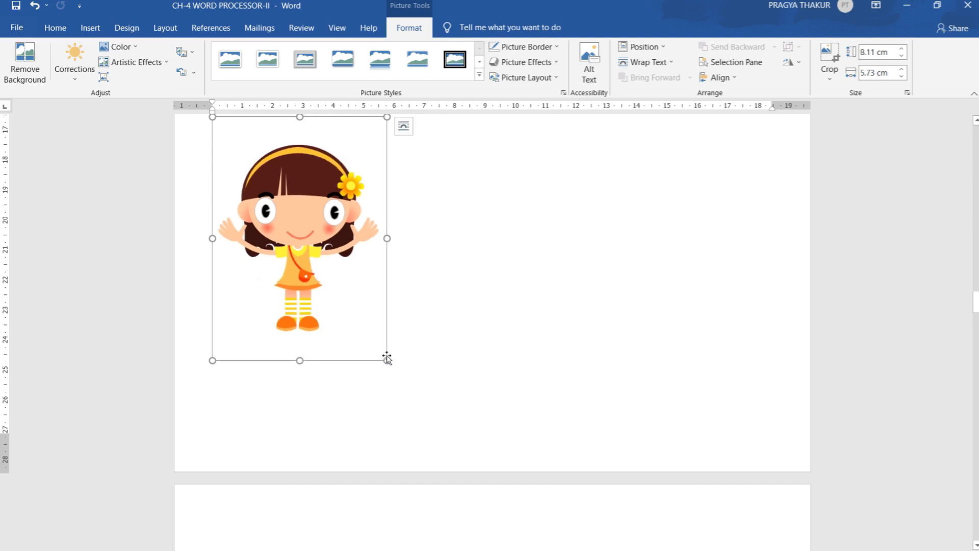
- Deselect the girl picture and center its paragraph on the page
click(401, 334)
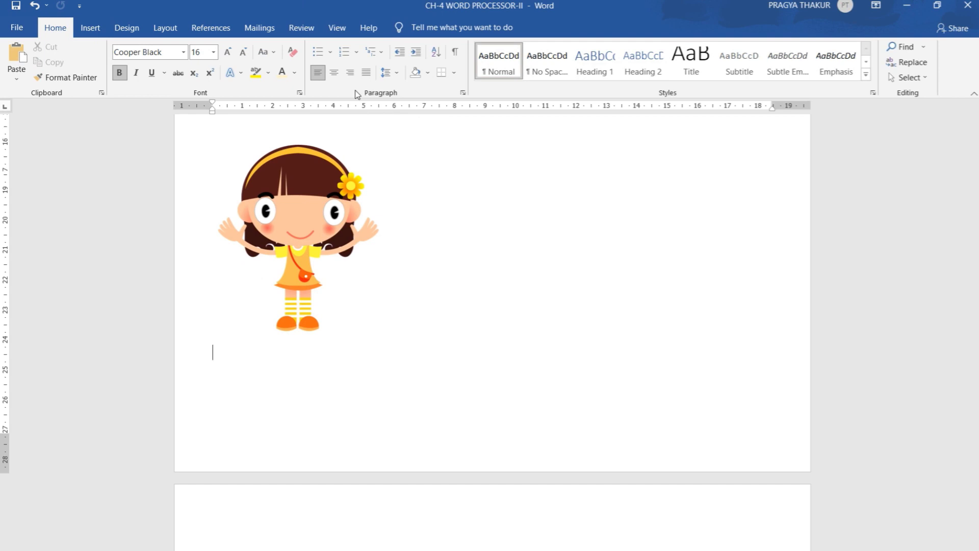
key(Up)
key(Down)
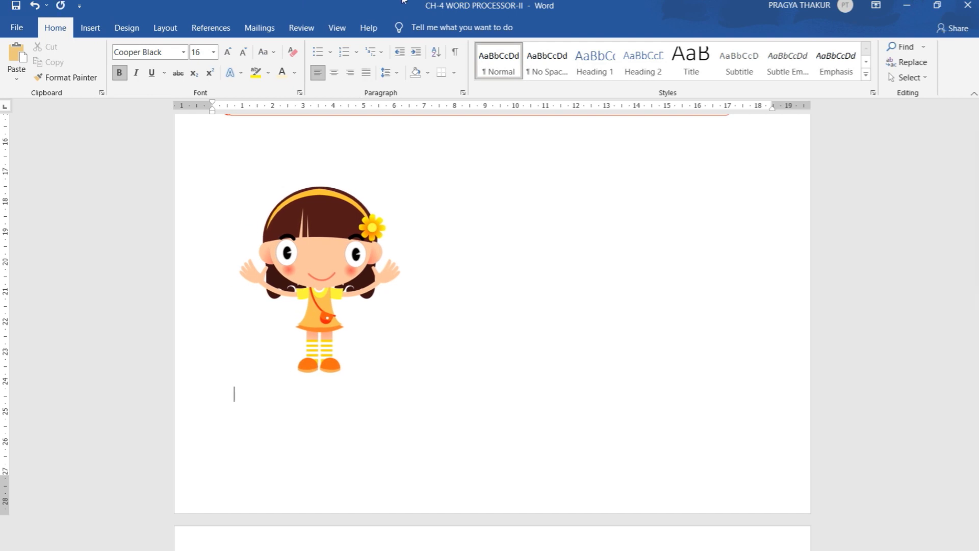
click(334, 73)
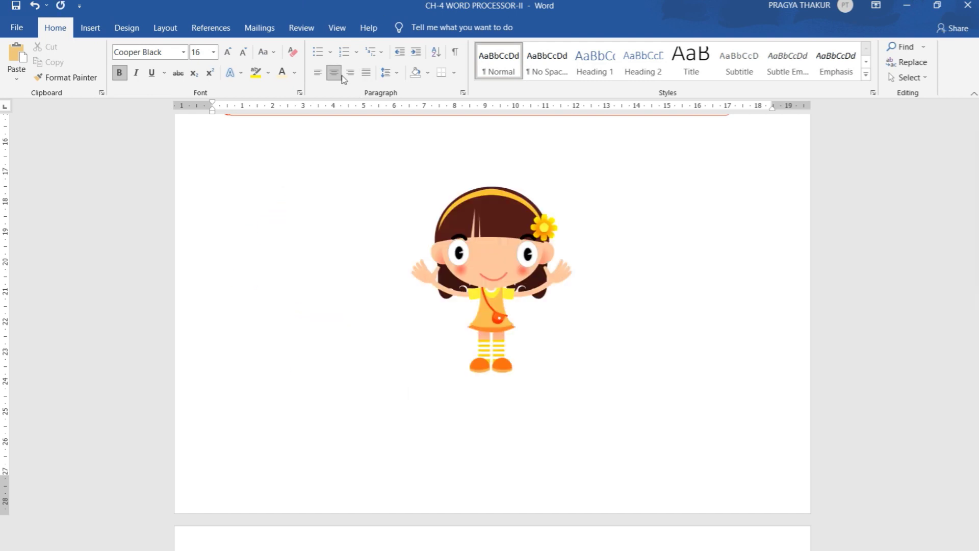
- Try right and left alignment on the girl picture's paragraph, and center it again
click(350, 73)
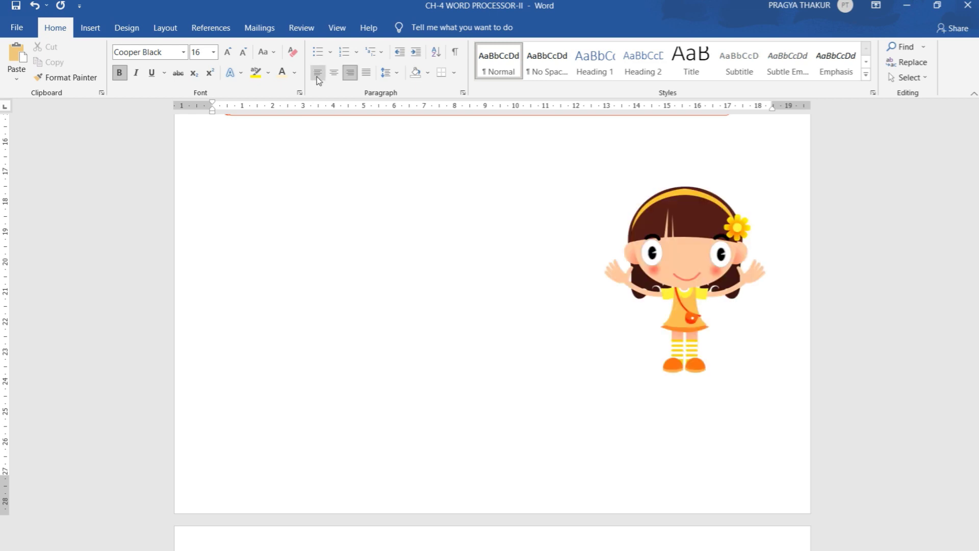
click(323, 76)
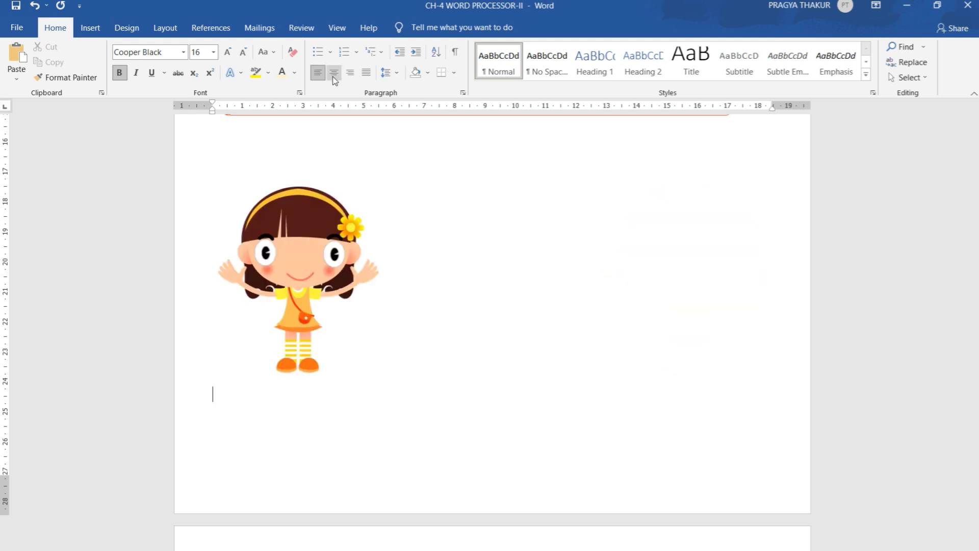
click(334, 74)
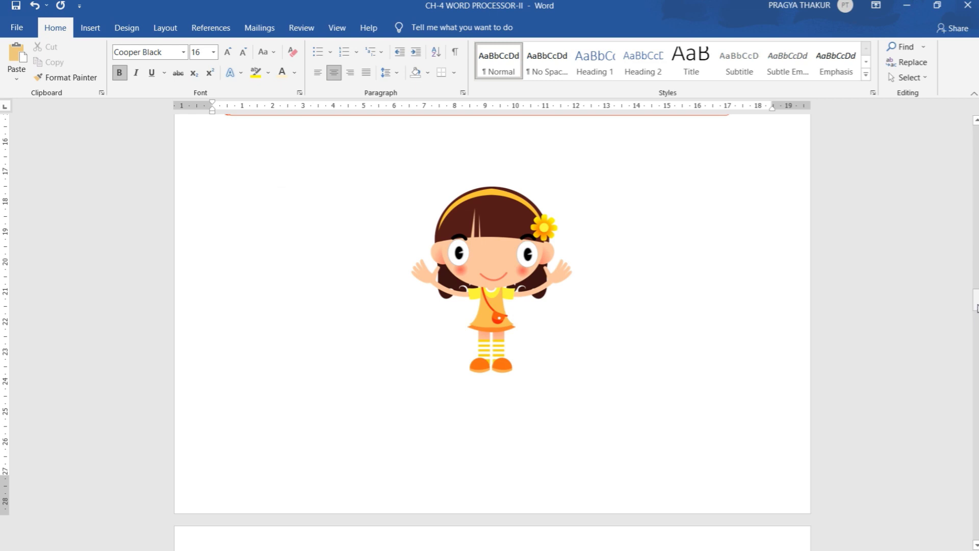
- Place the cursor in the Adding Watermark section and open the custom watermark settings
drag(975, 307, 975, 342)
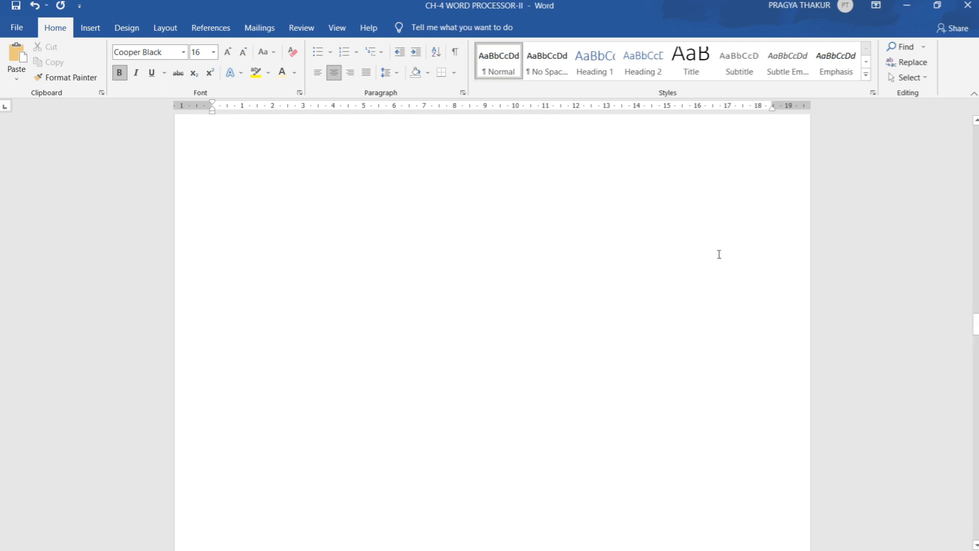
click(268, 138)
scroll(268, 138, down, 5)
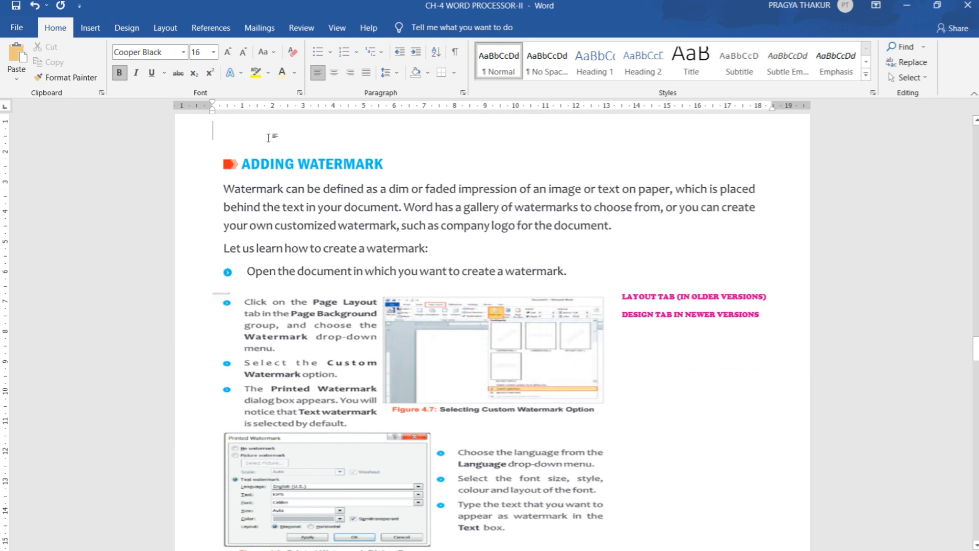
scroll(269, 138, down, 1)
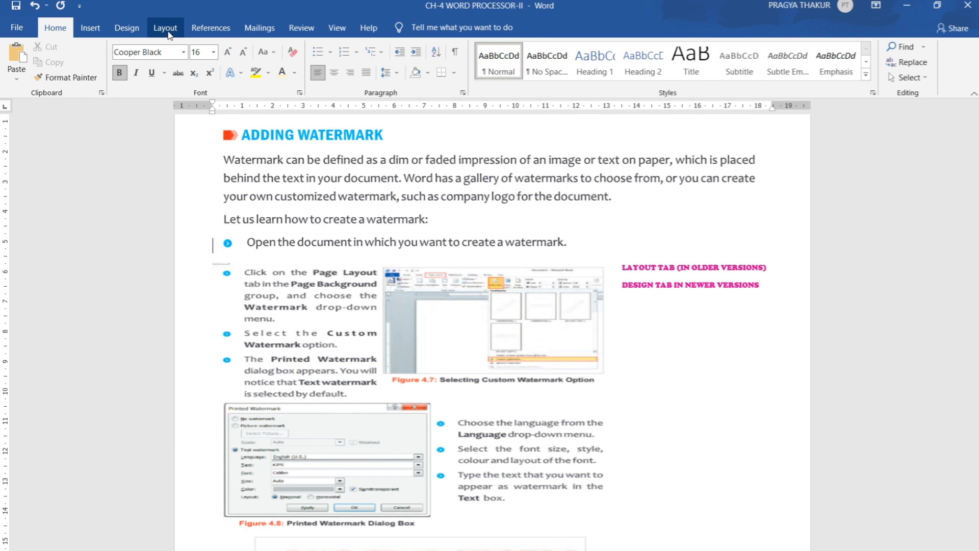
click(115, 32)
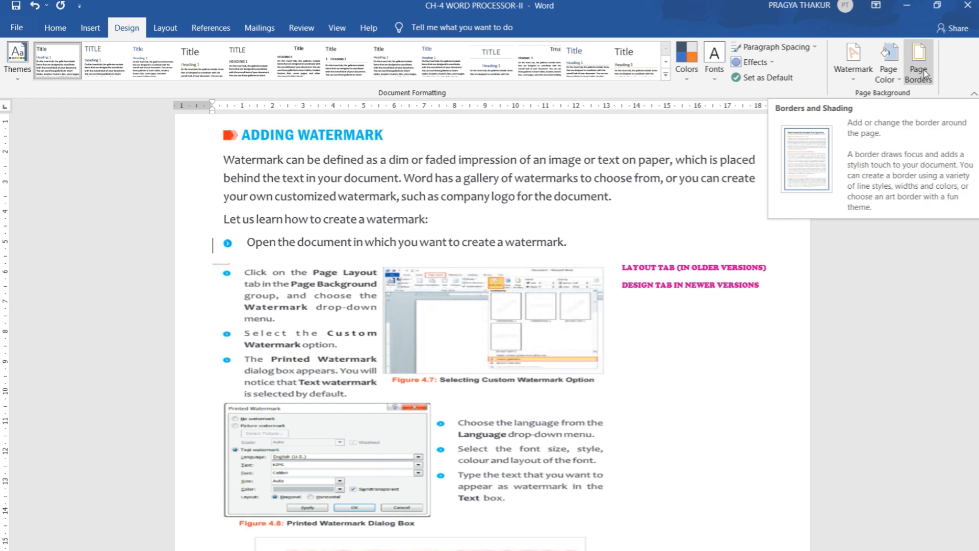
click(848, 82)
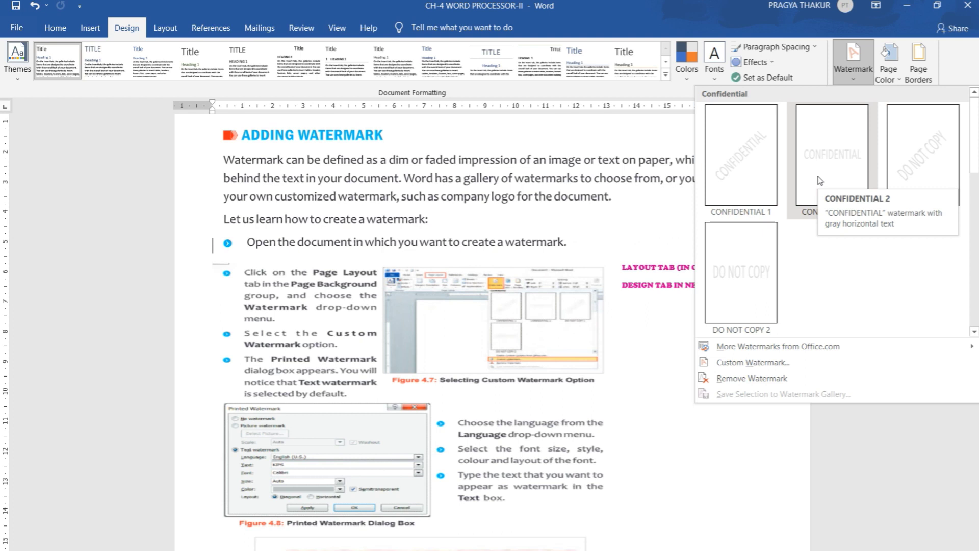
click(735, 368)
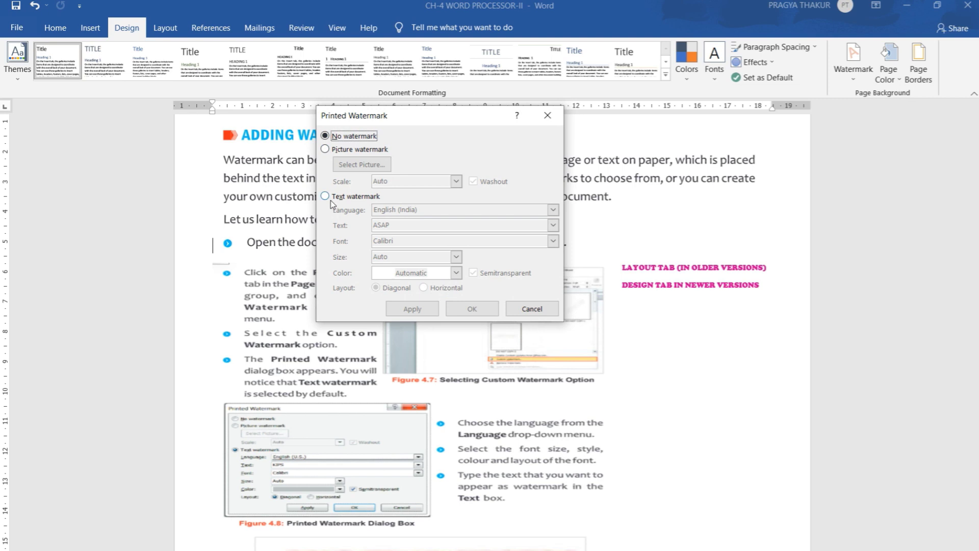
- Choose a picture watermark and use the blue Word icon with a tilted white page from a Bing search for "ms word"
click(326, 150)
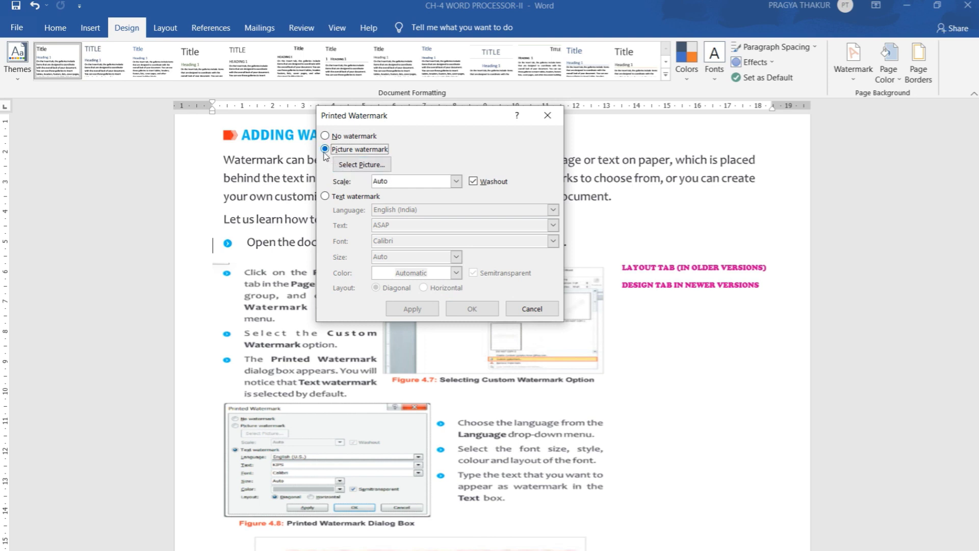
click(337, 166)
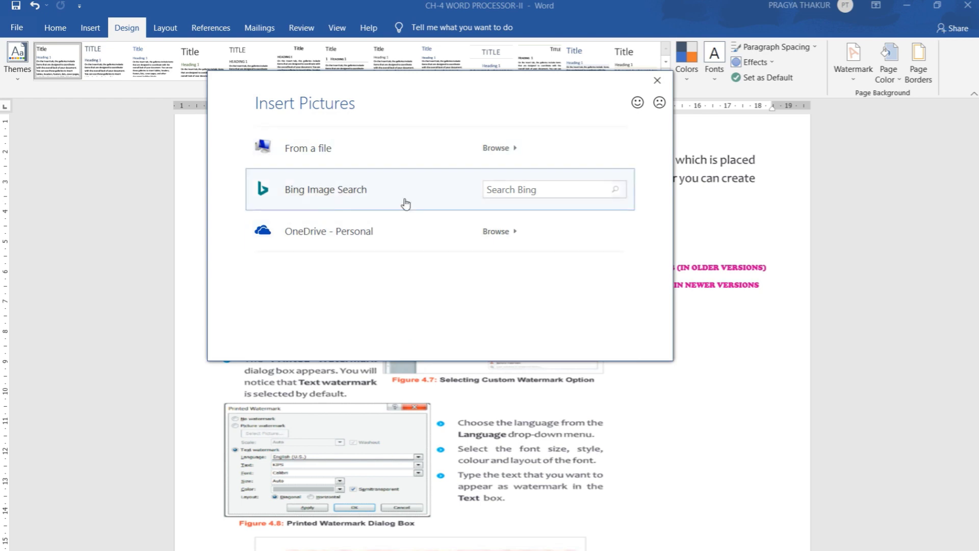
click(506, 190)
text(ms word)
key(Return)
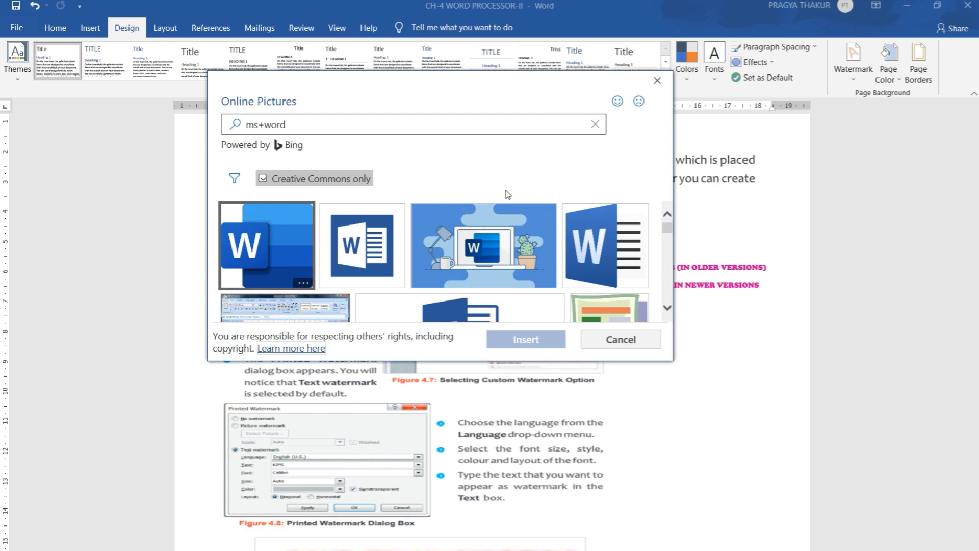
drag(667, 228, 669, 250)
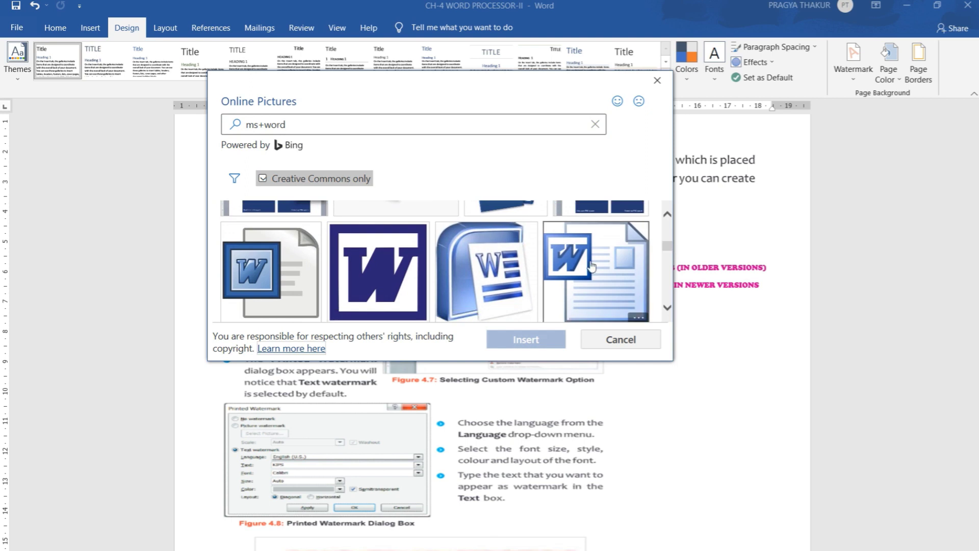
click(484, 270)
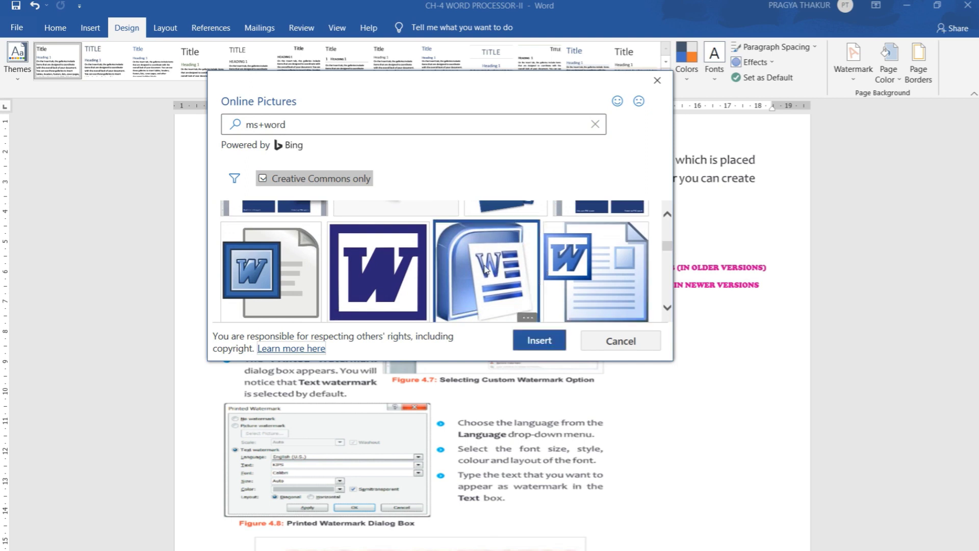
click(532, 344)
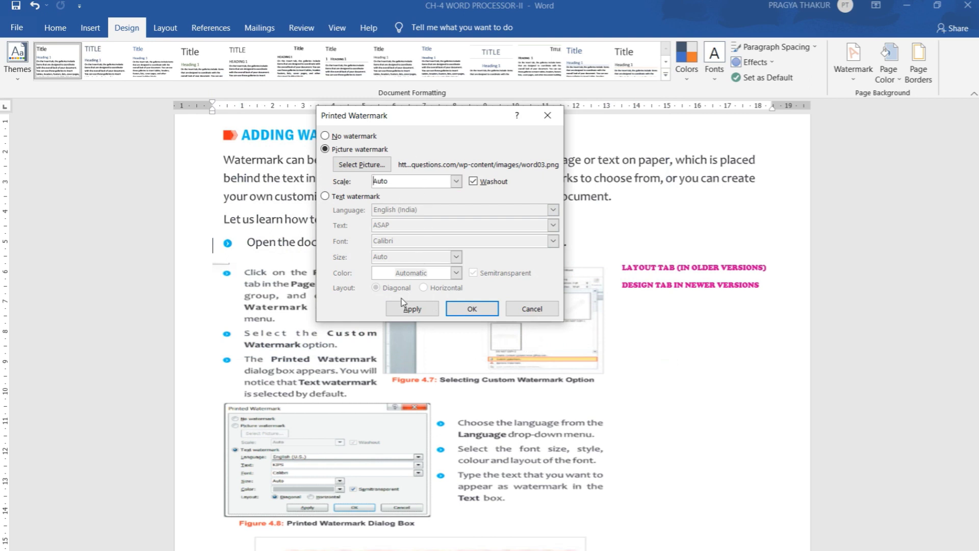
- Turn off Washout and apply the picture watermark to the document's pages
click(473, 182)
click(474, 312)
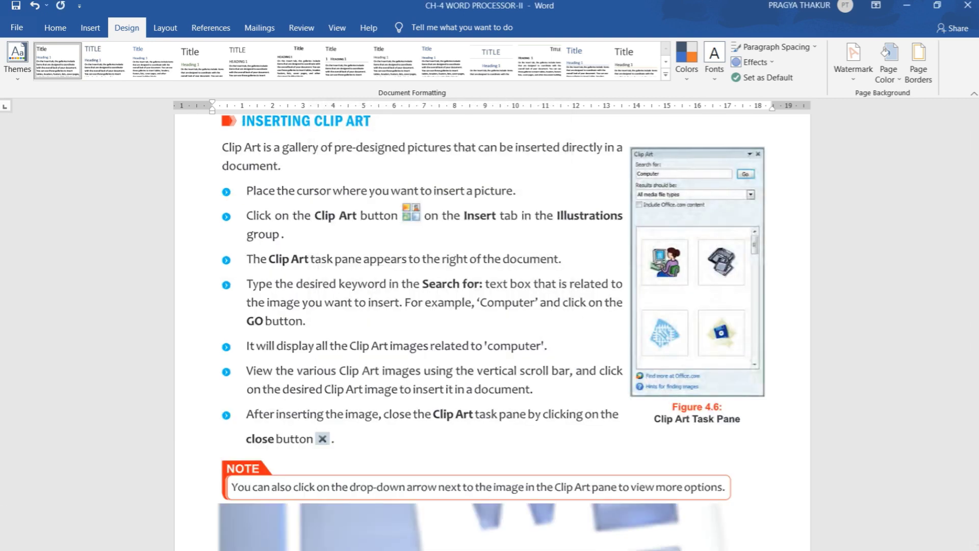
ctrl+scroll(492, 332, down, 5)
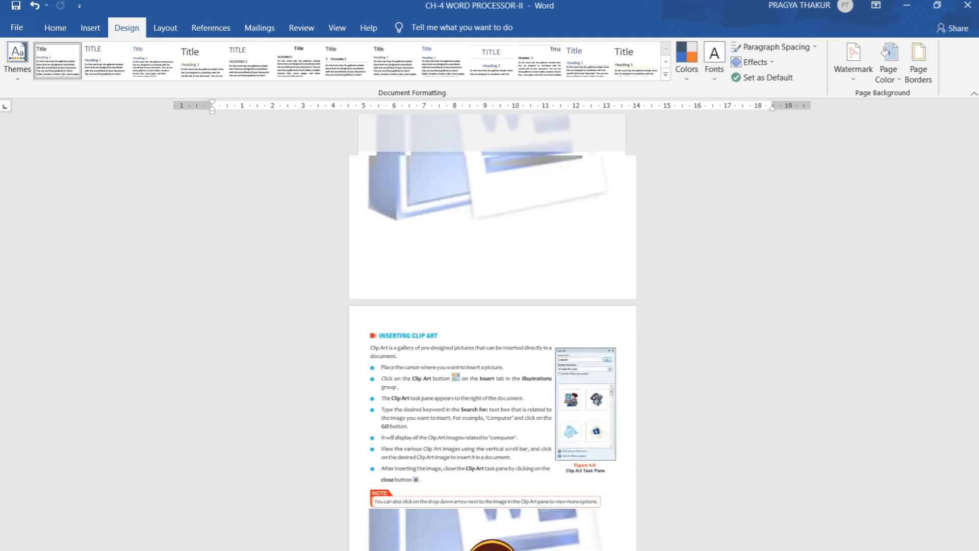
ctrl+scroll(398, 343, down, 3)
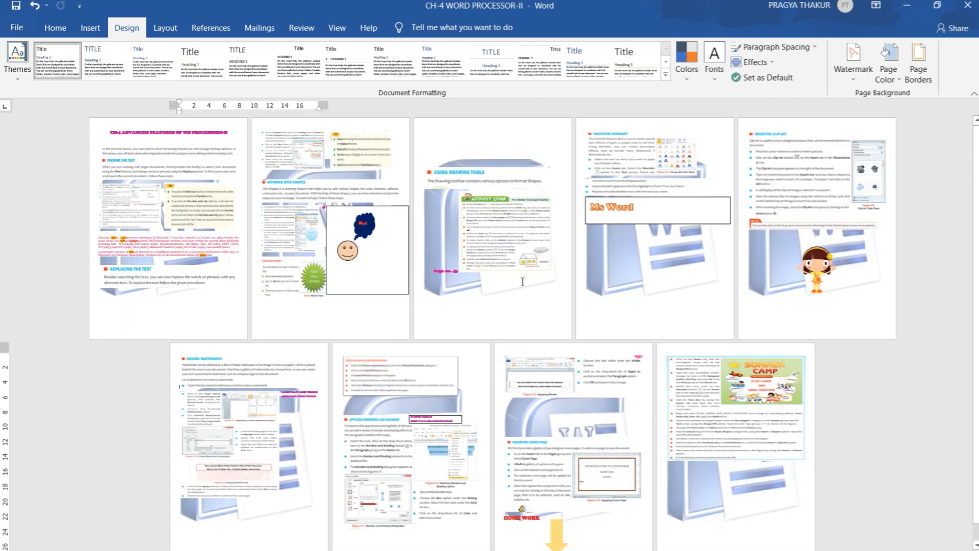
- Switch the custom watermark to a text watermark reading "MS WORD"
click(858, 83)
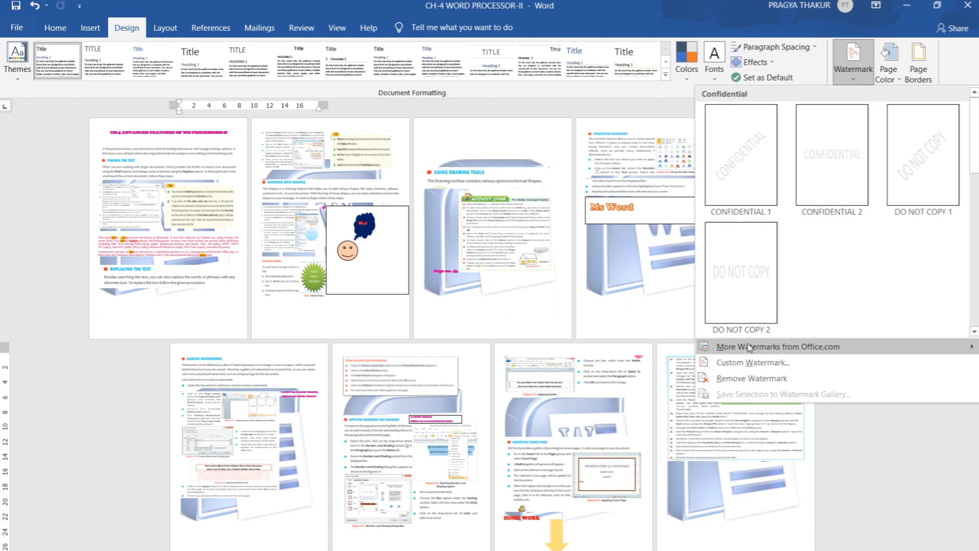
click(746, 372)
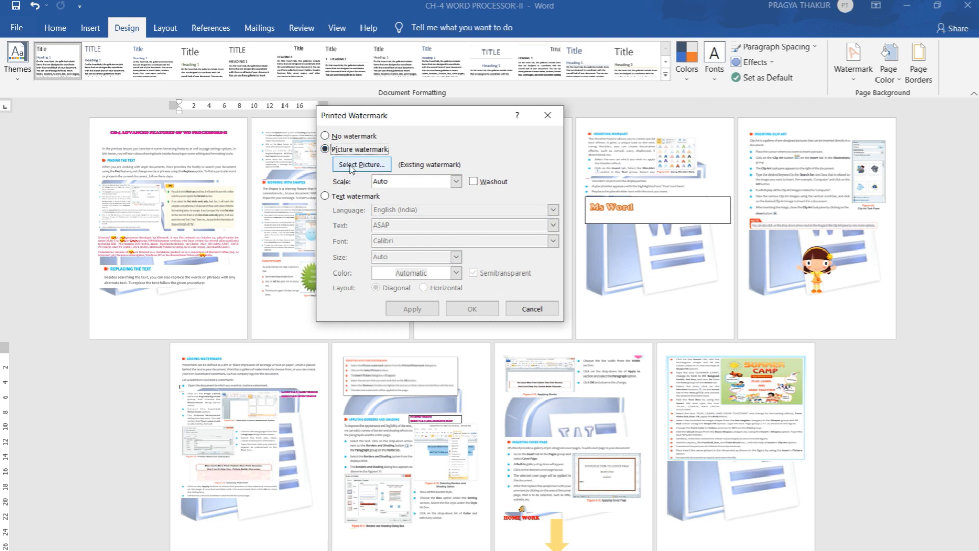
click(325, 197)
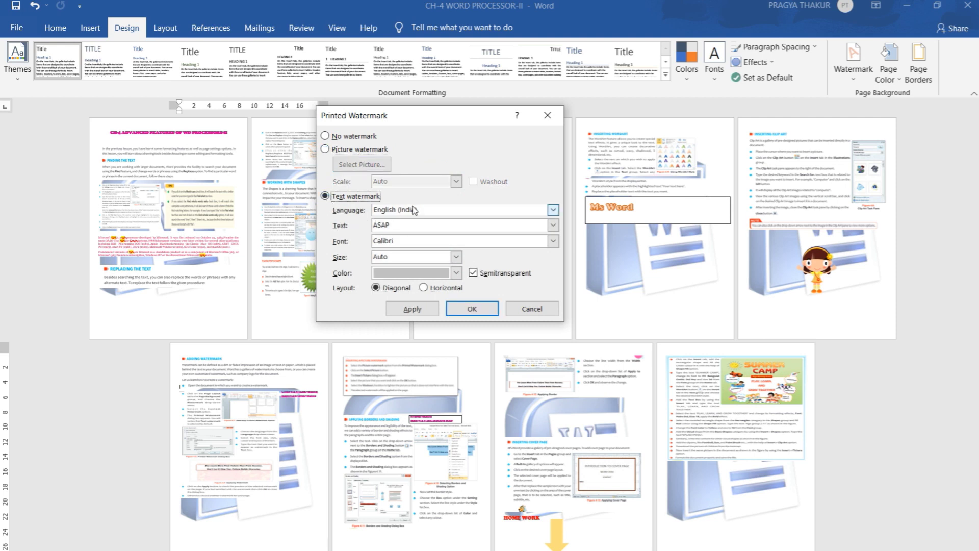
click(392, 225)
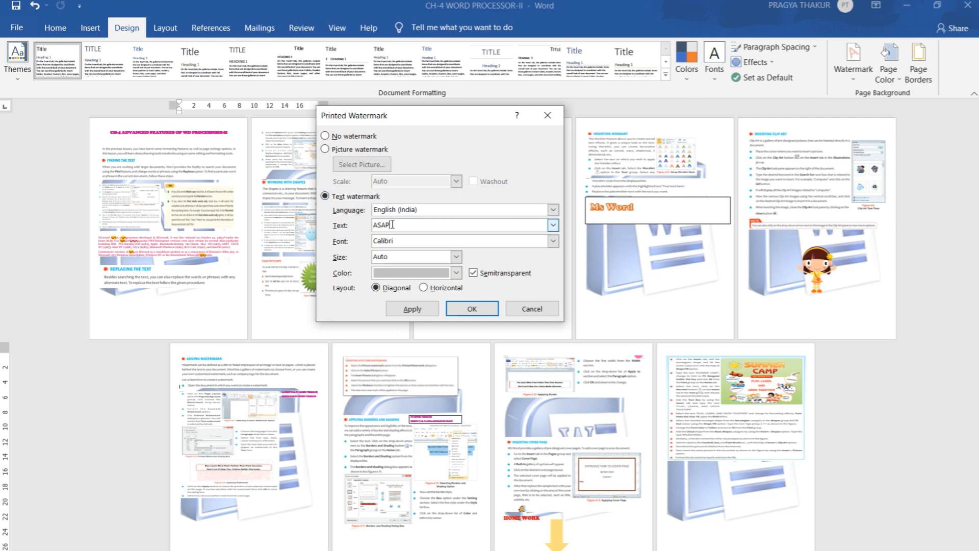
key(BackSpace)
key(BackSpace)
key(BackSpace)
key(BackSpace)
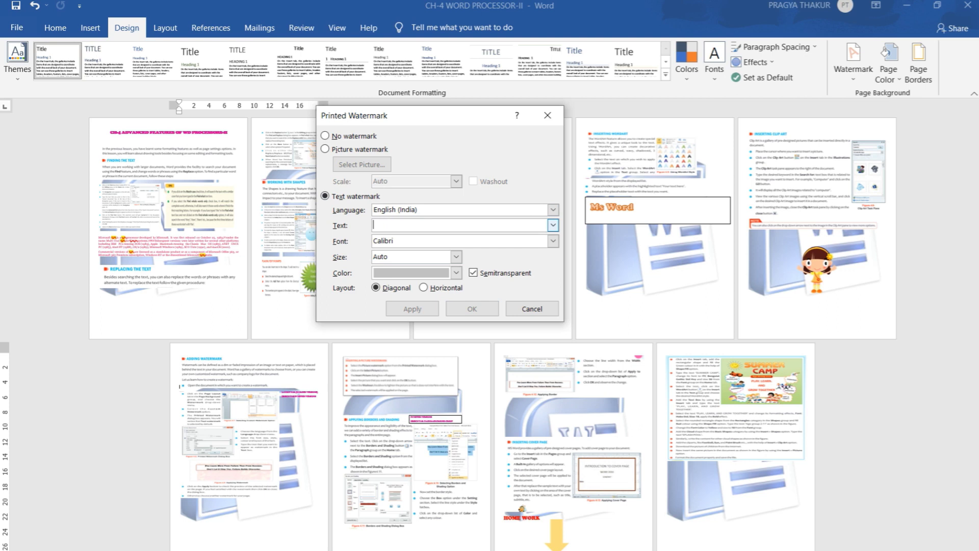
text(MS WOR)
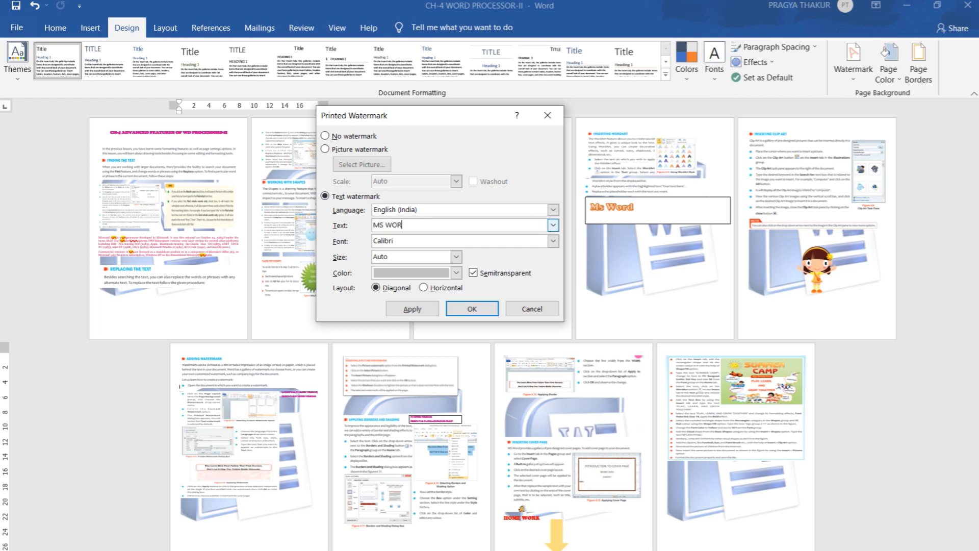
text(D)
- Set the text watermark's font to Cooper Black
click(401, 243)
click(553, 241)
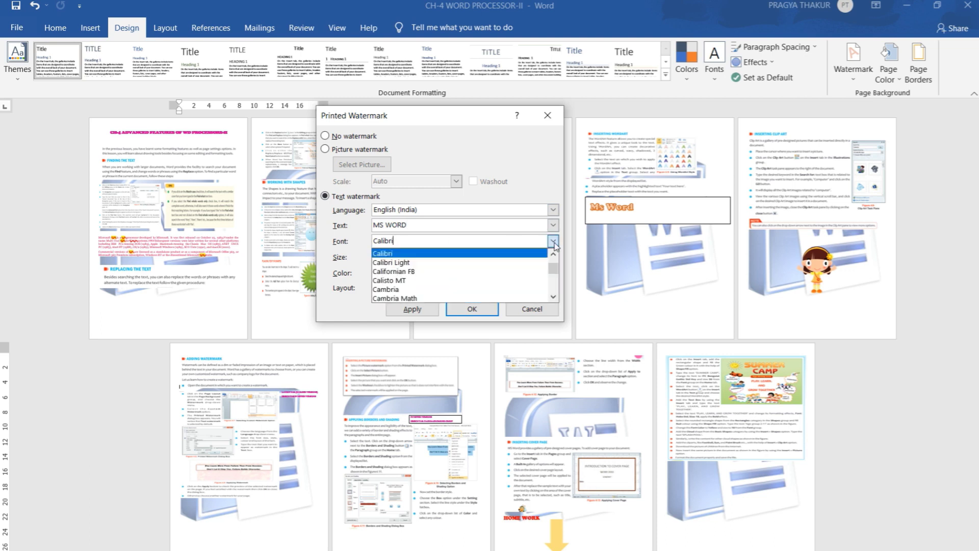
key(BackSpace)
key(BackSpace)
key(BackSpace)
key(BackSpace)
key(BackSpace)
key(BackSpace)
key(BackSpace)
text(C)
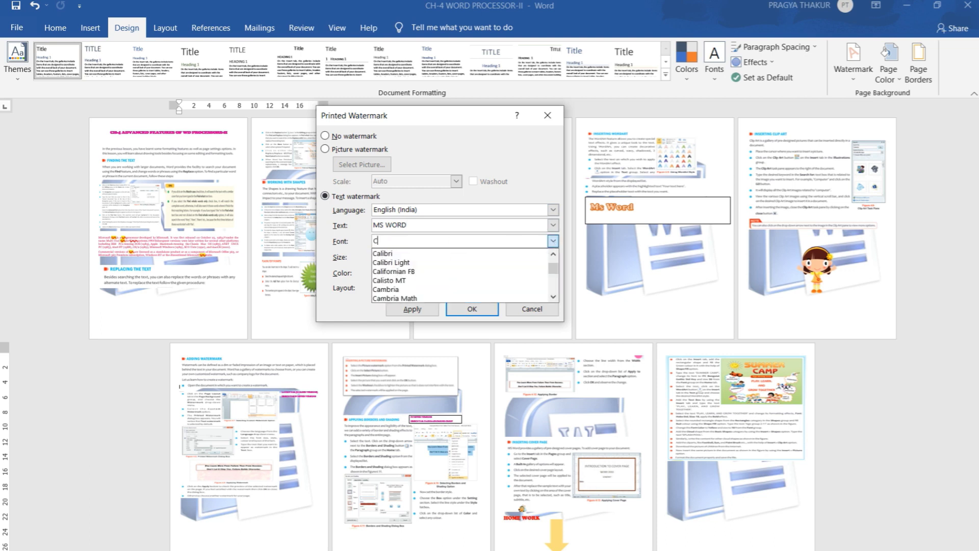
text(OOPER)
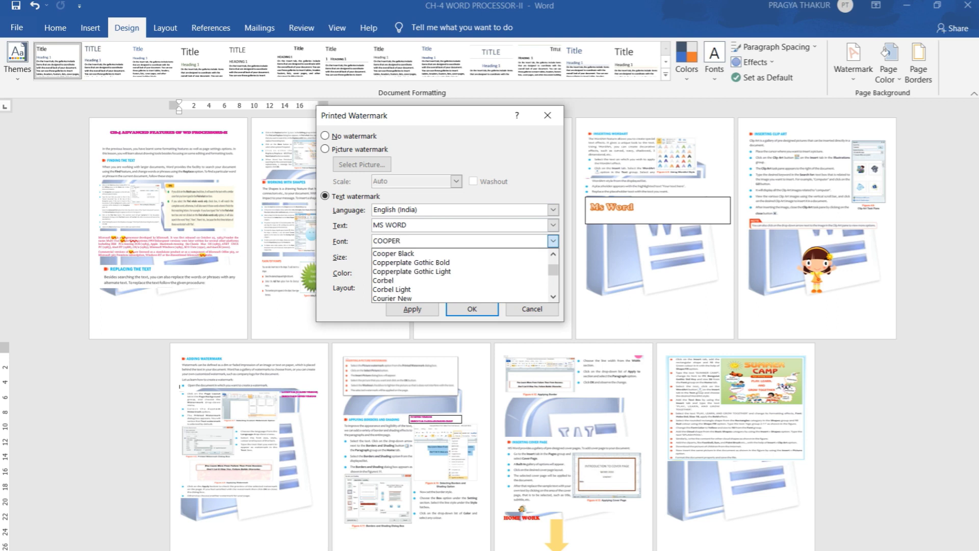
click(414, 253)
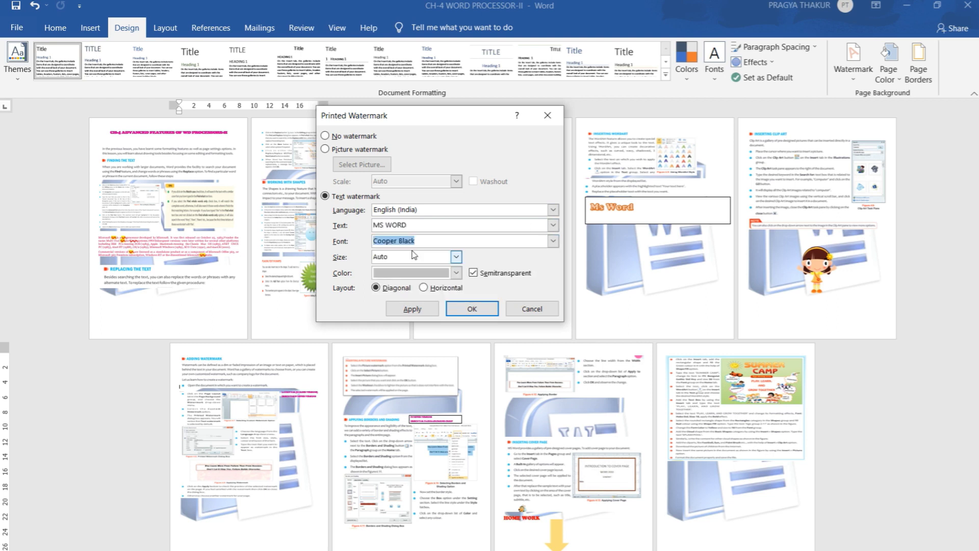
- Color the text watermark red, turn off Semitransparent, and apply it to the document with the diagonal layout
click(457, 273)
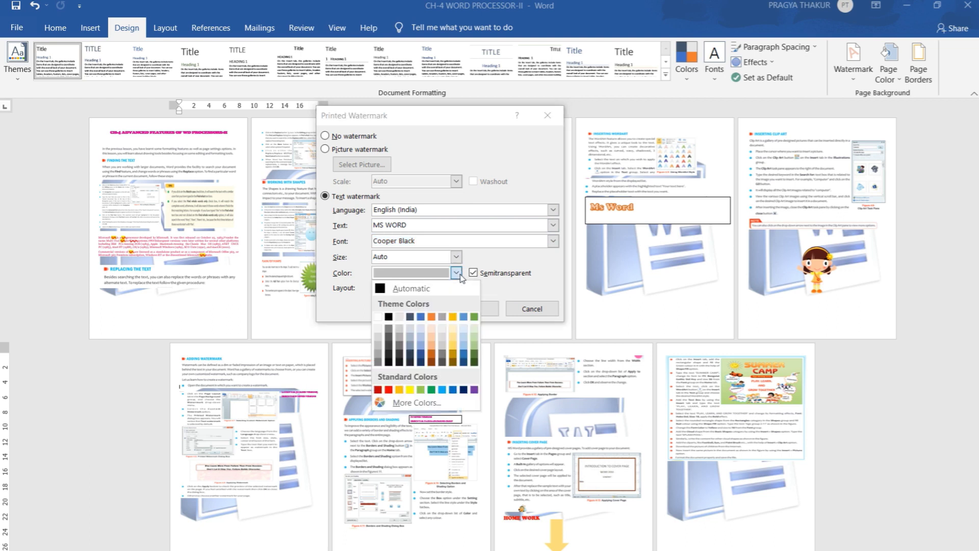
click(388, 390)
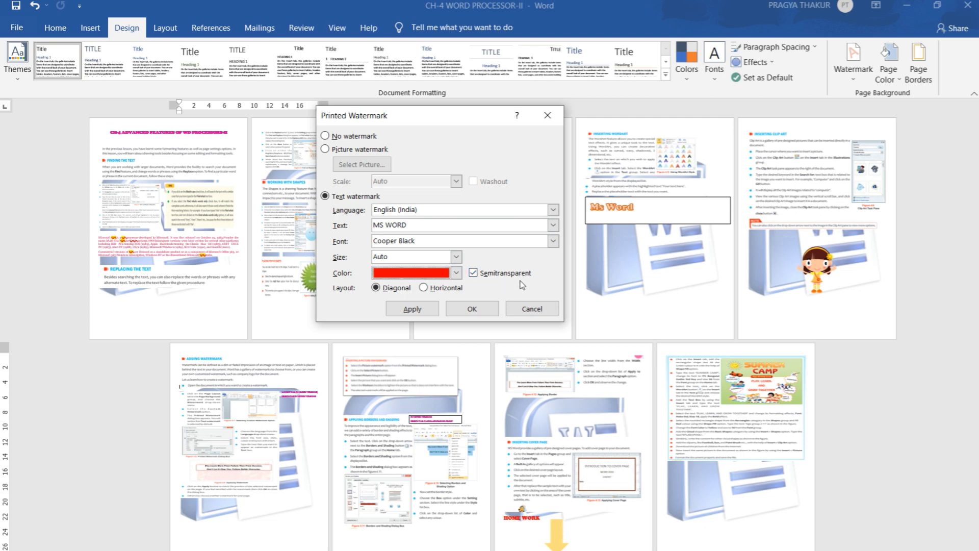
click(473, 273)
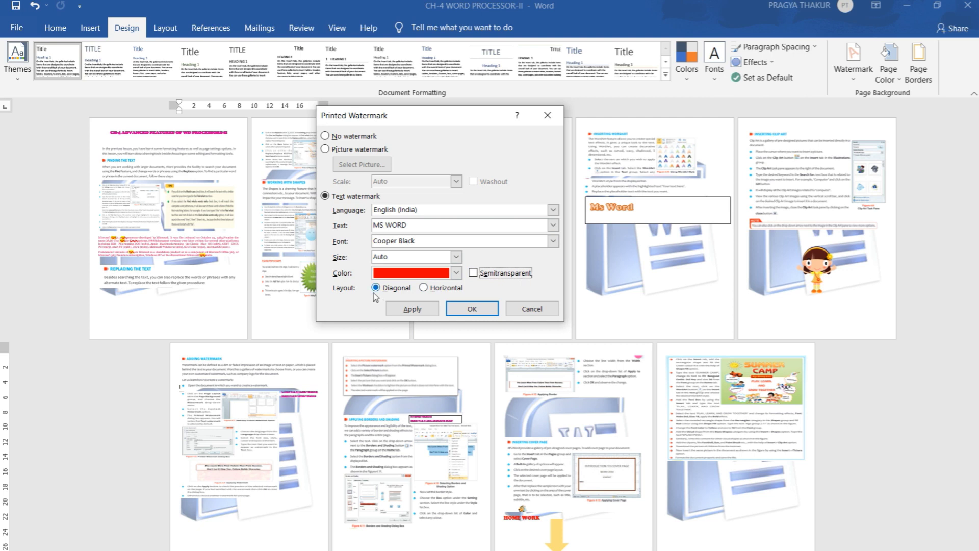
click(431, 311)
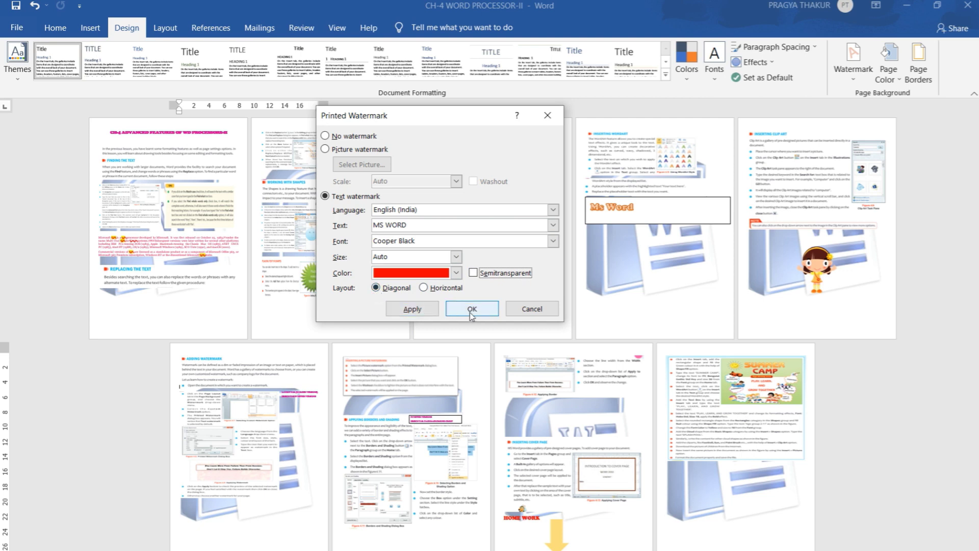
click(471, 313)
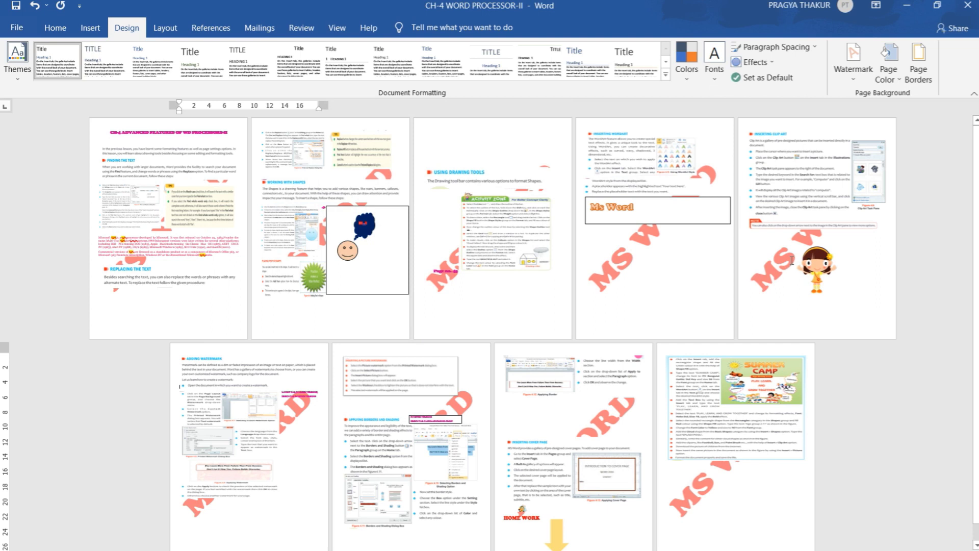
- Remove the watermark from the document
click(857, 84)
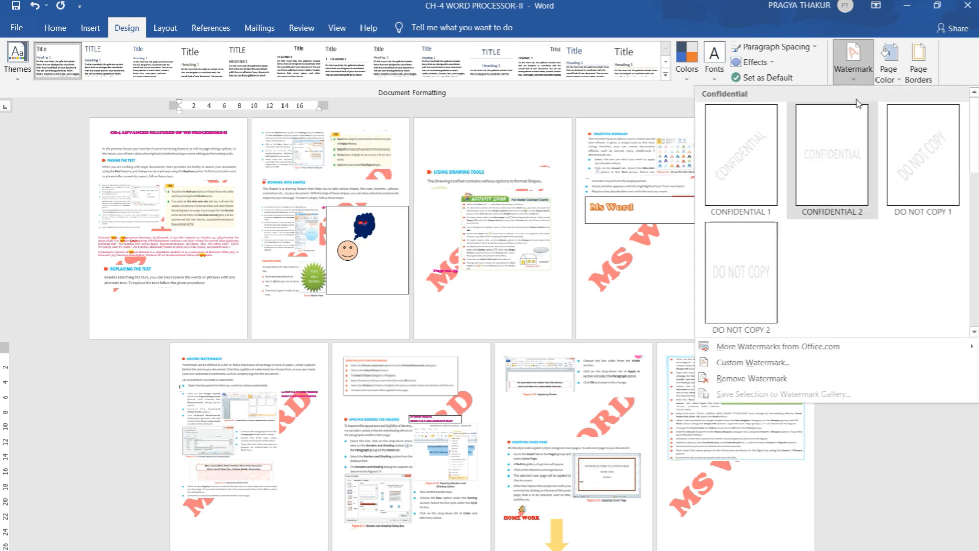
click(722, 381)
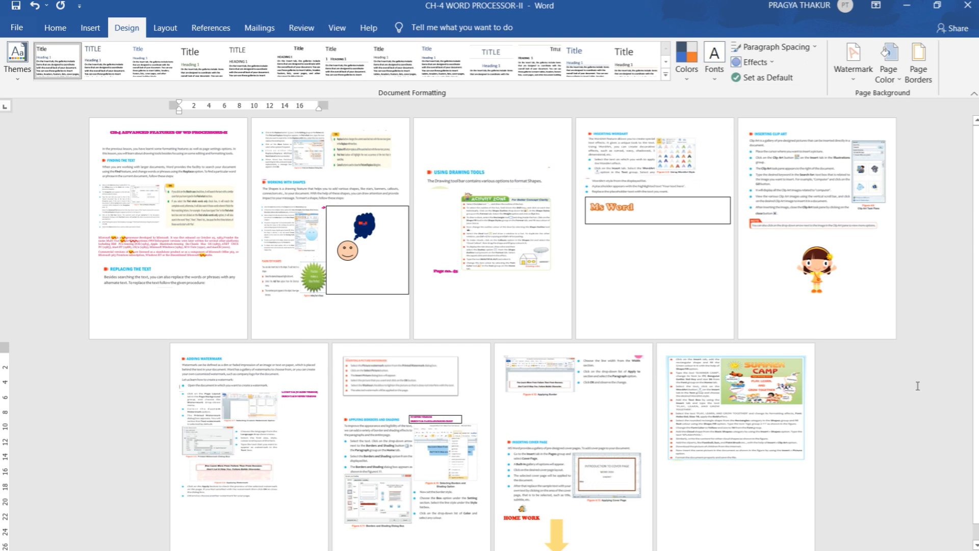
- Choose a light gold shading fill for the two lines "LAYOUT TAB (IN OLDER VERSIONS)" and "DESIGN TAB IN NEWER VERSIONS"
scroll(250, 433, up, 7)
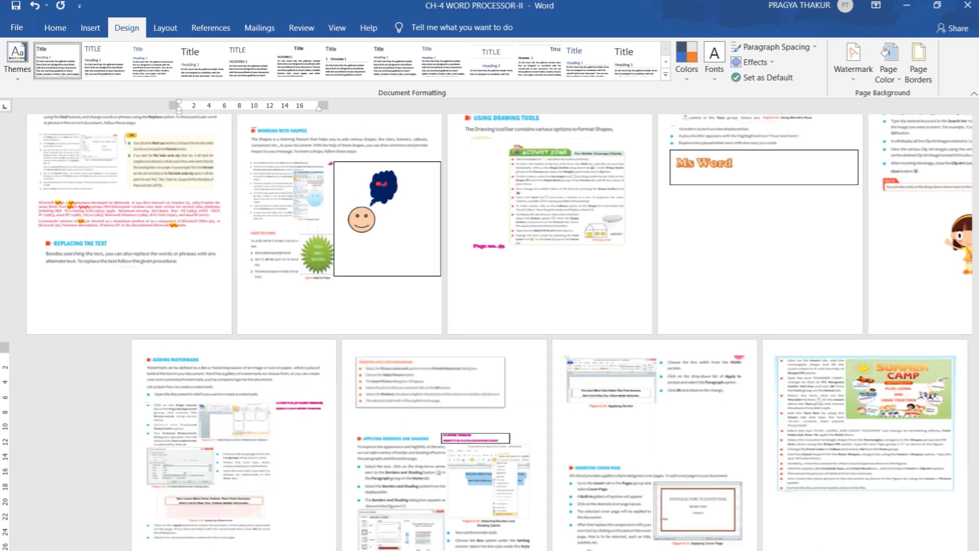
scroll(492, 331, up, 5)
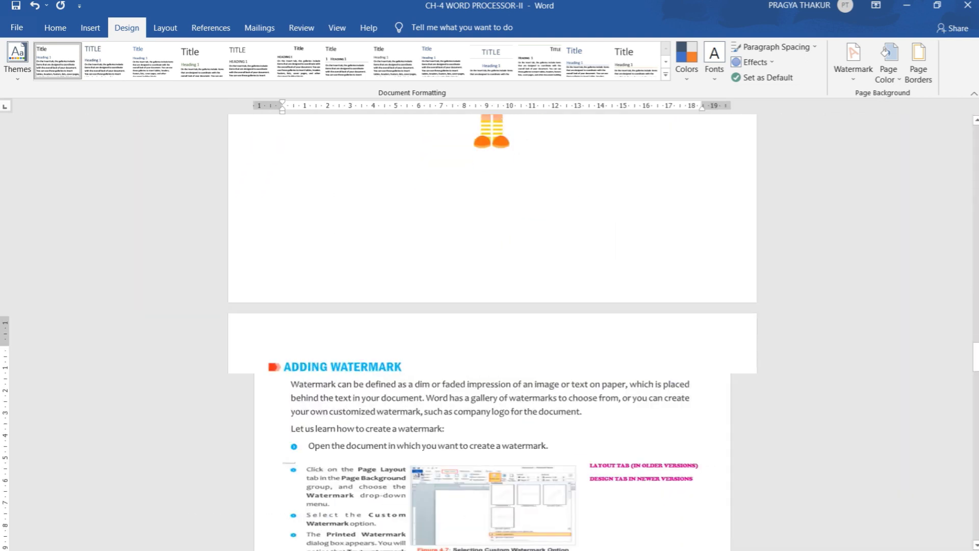
scroll(492, 332, up, 3)
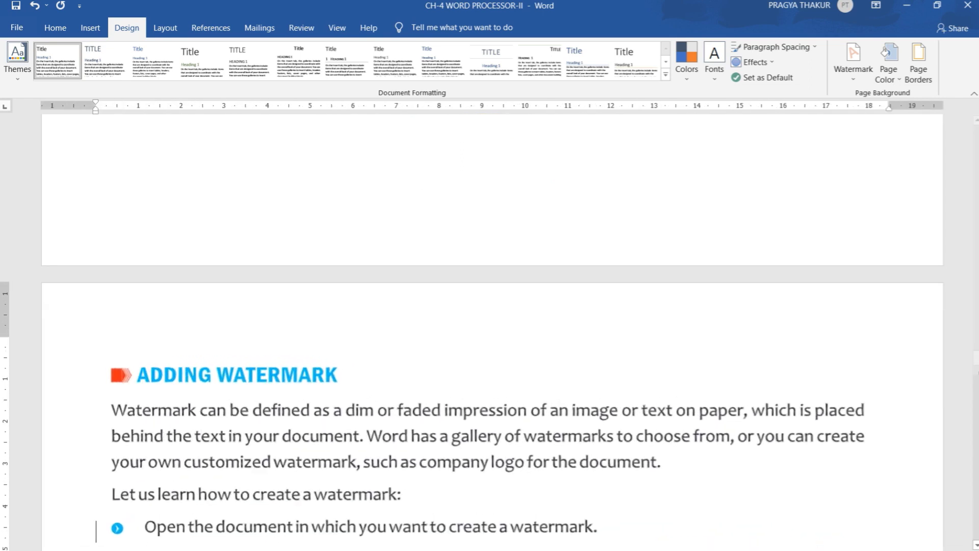
mouse_move(975, 357)
mouse_down()
mouse_move(975, 386)
mouse_move(975, 373)
mouse_up()
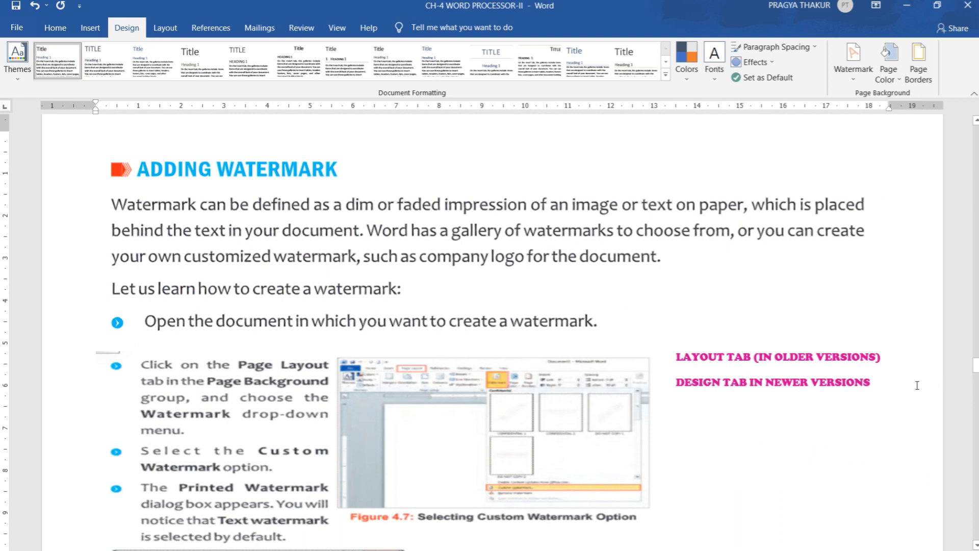
drag(887, 380, 682, 363)
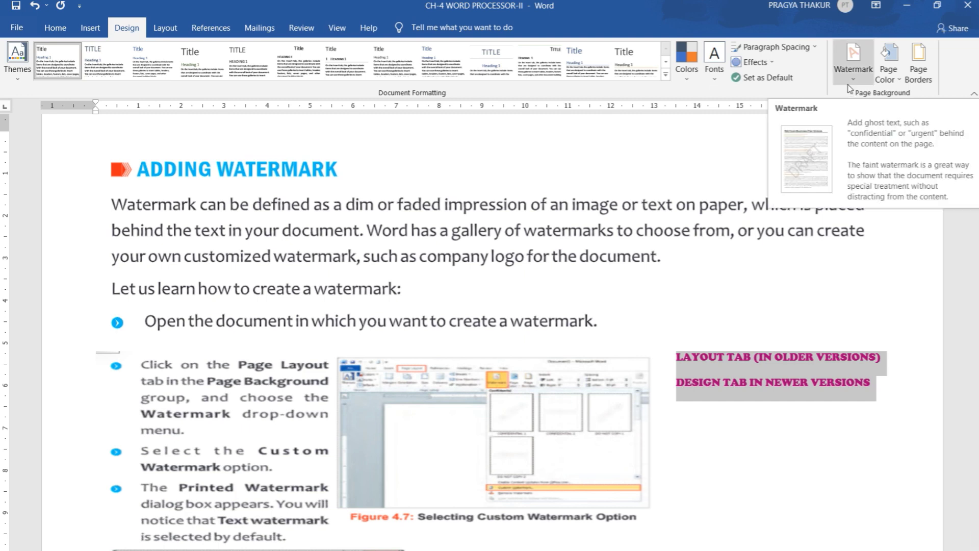
click(917, 86)
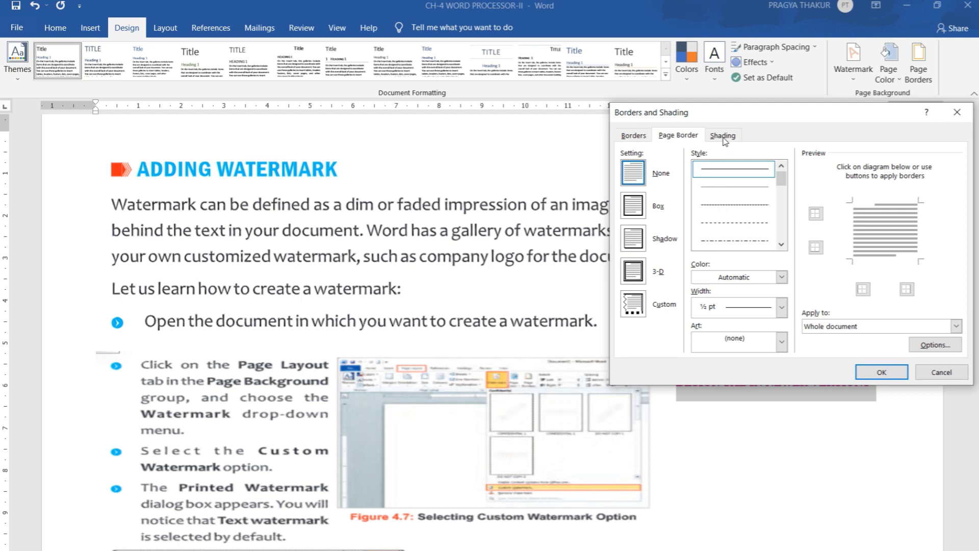
drag(764, 111, 381, 139)
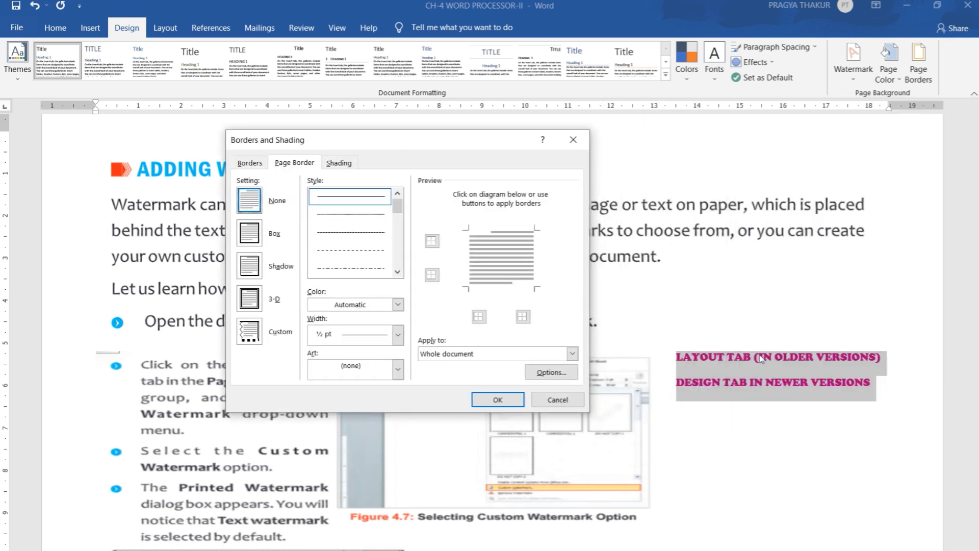
click(340, 164)
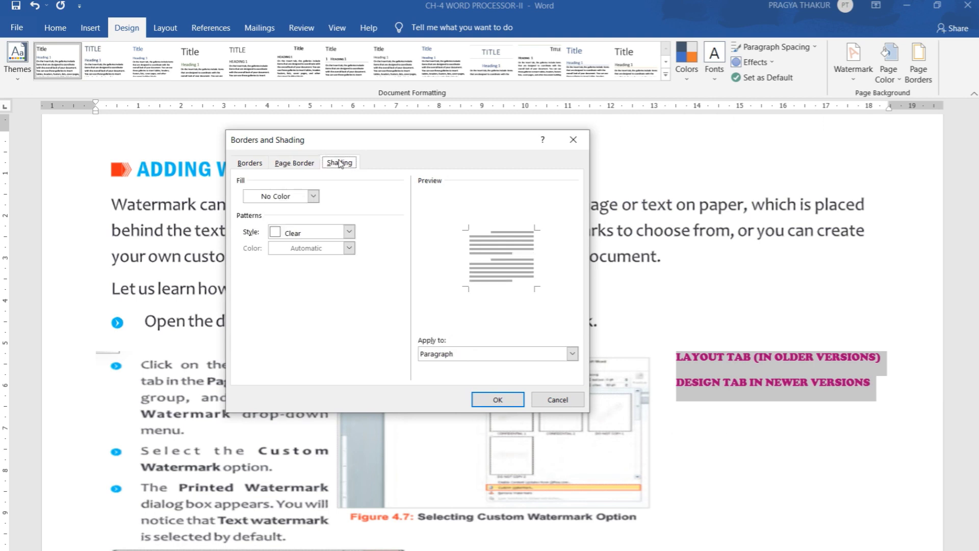
click(313, 198)
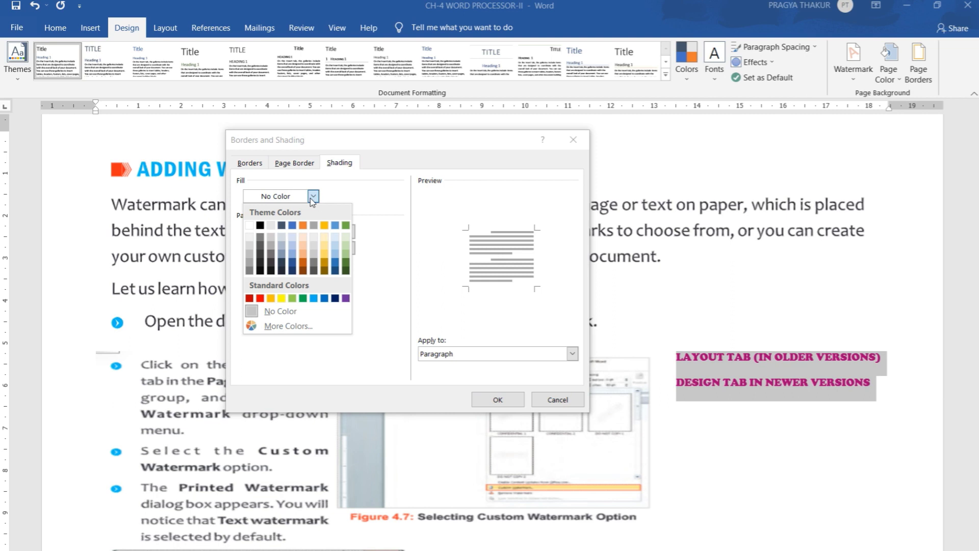
click(326, 246)
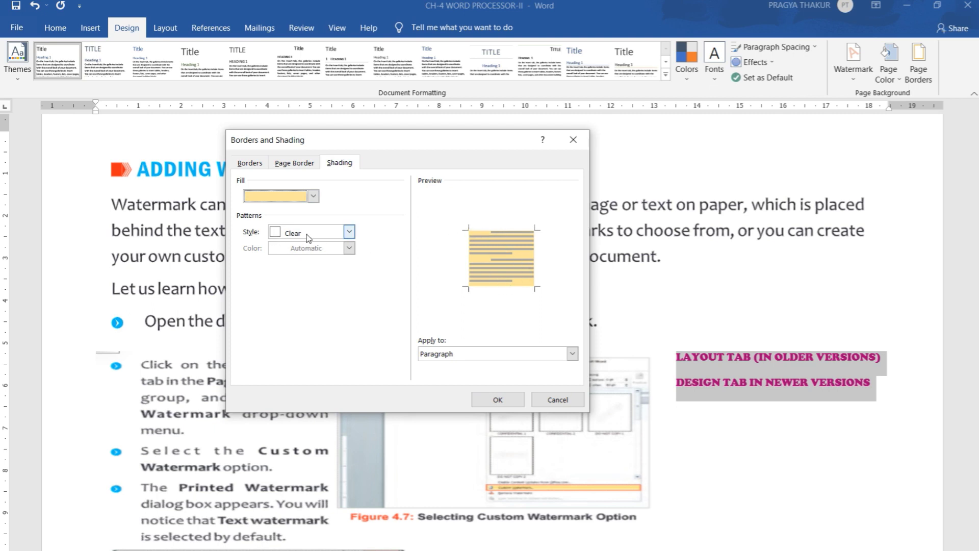
- Set the shading pattern to 20% in red and apply the shading to the selected lines at paragraph level
click(352, 233)
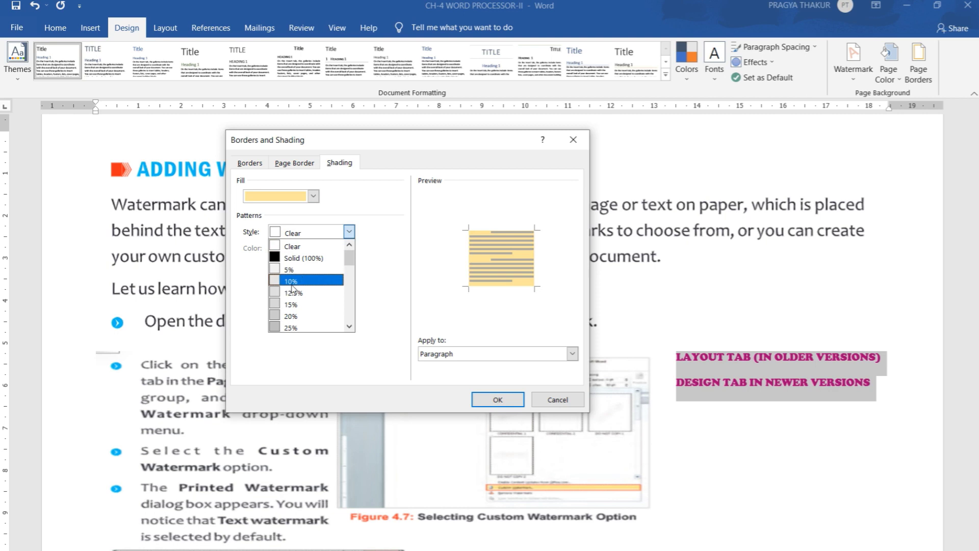
click(289, 317)
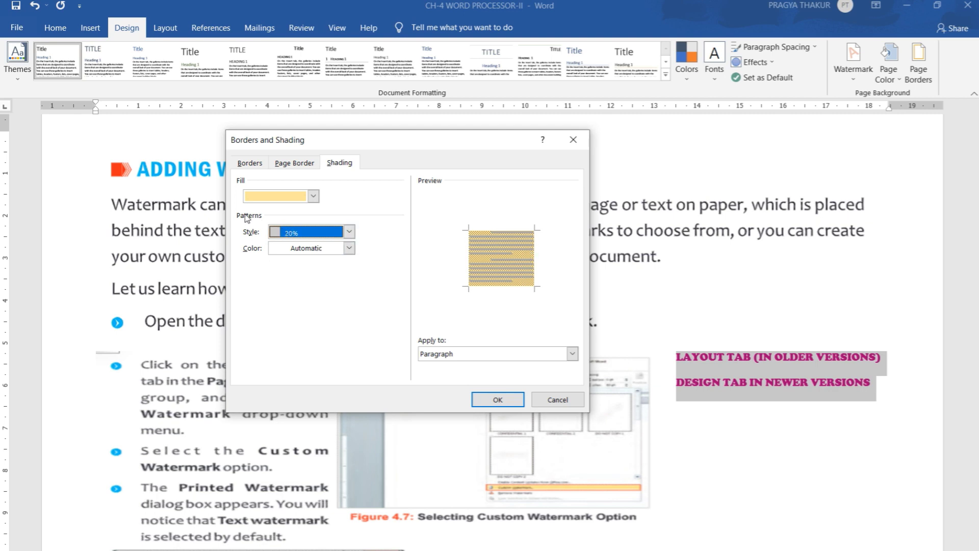
click(349, 249)
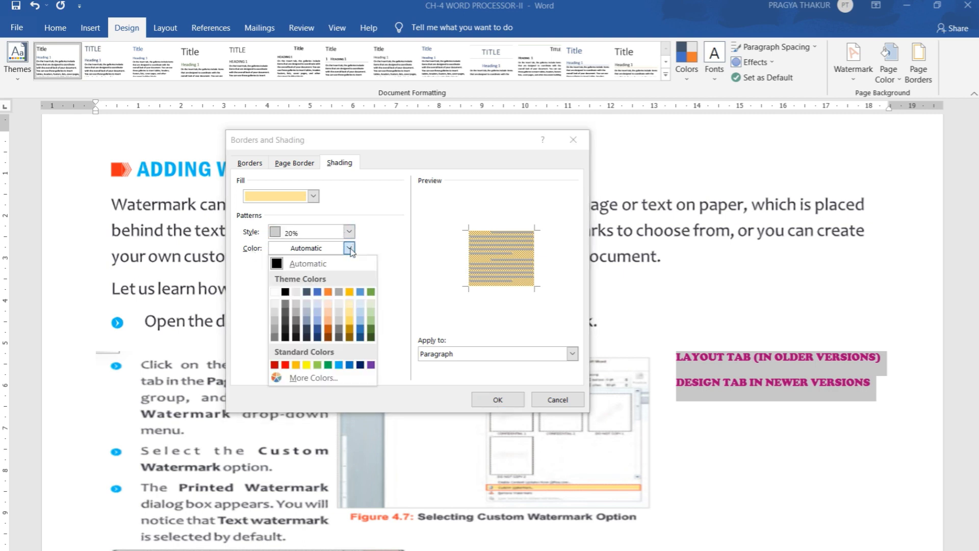
click(285, 364)
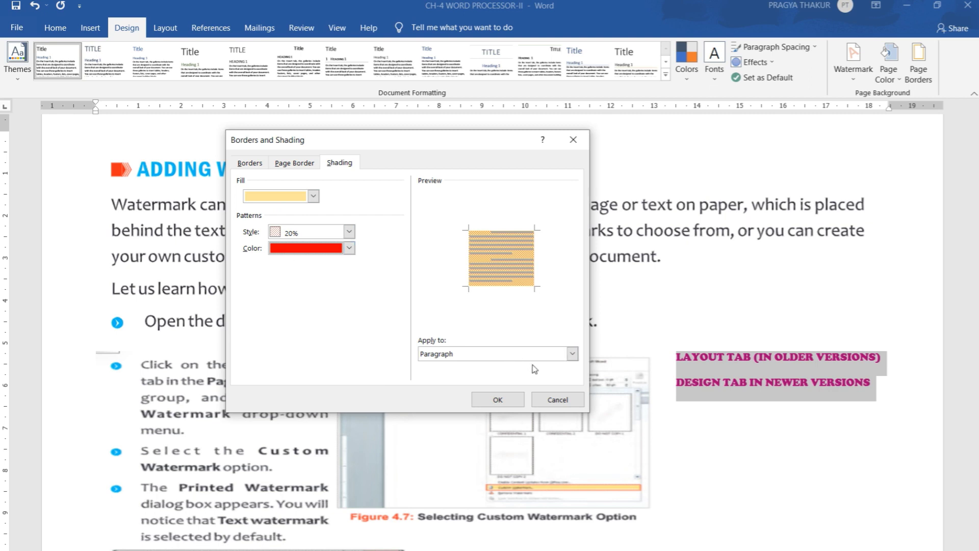
click(573, 353)
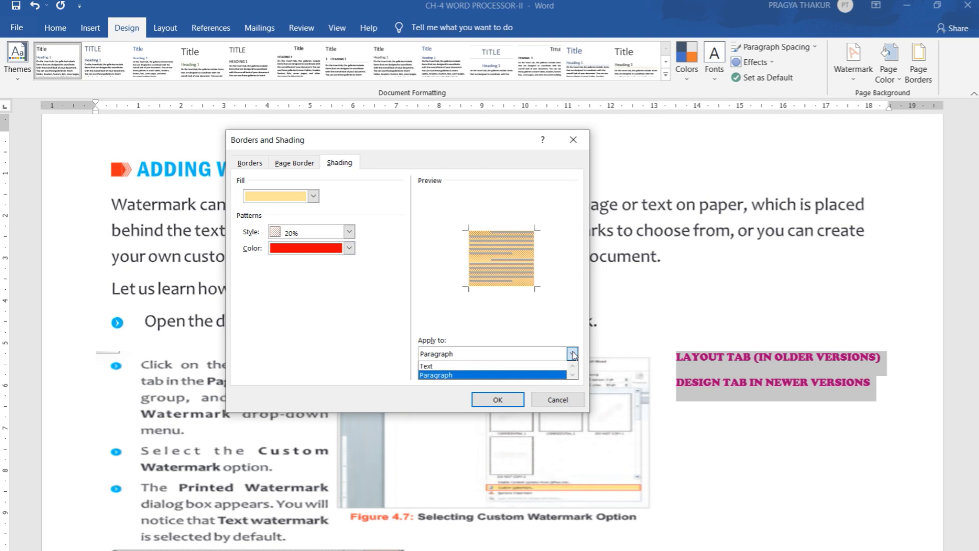
click(545, 353)
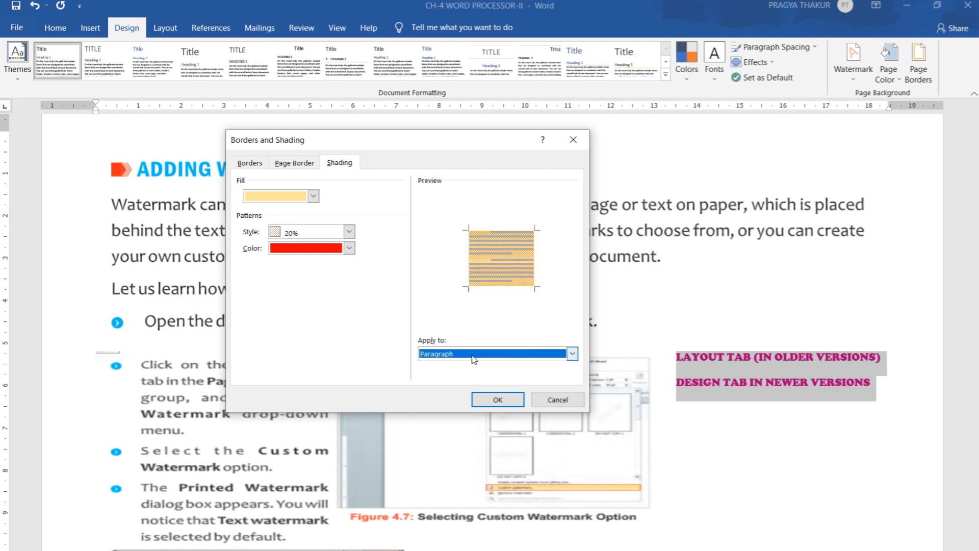
click(493, 401)
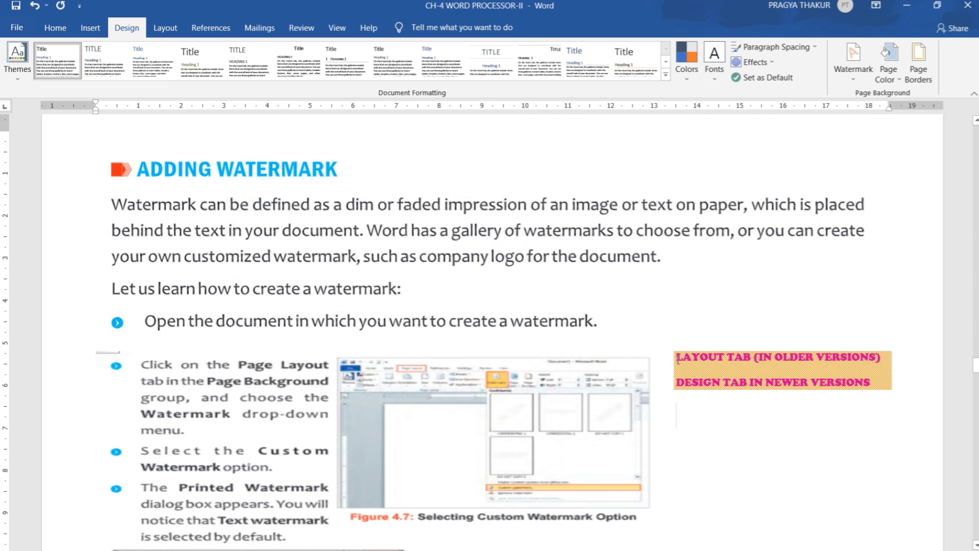
click(745, 392)
- Set up a page border with the Shadow setting and a double-line style
drag(975, 370, 975, 383)
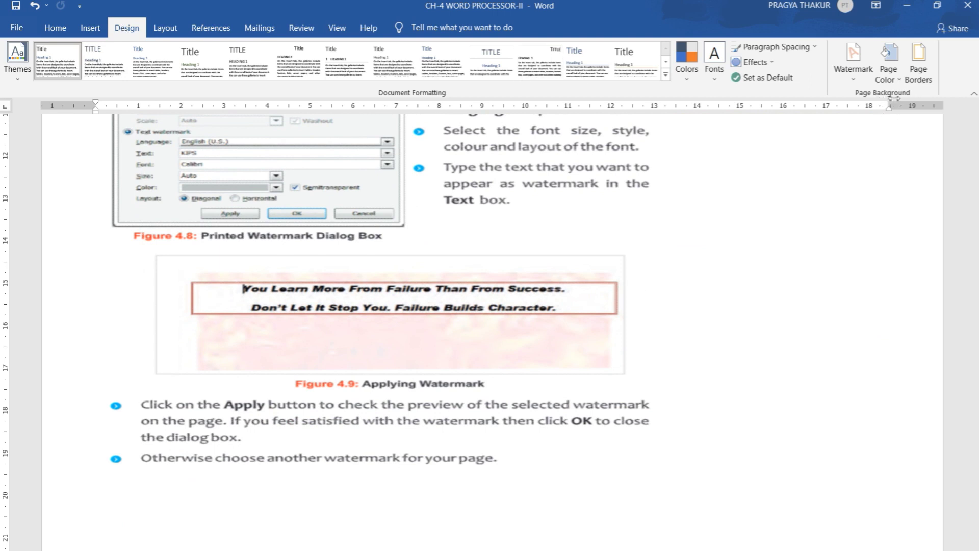
click(923, 85)
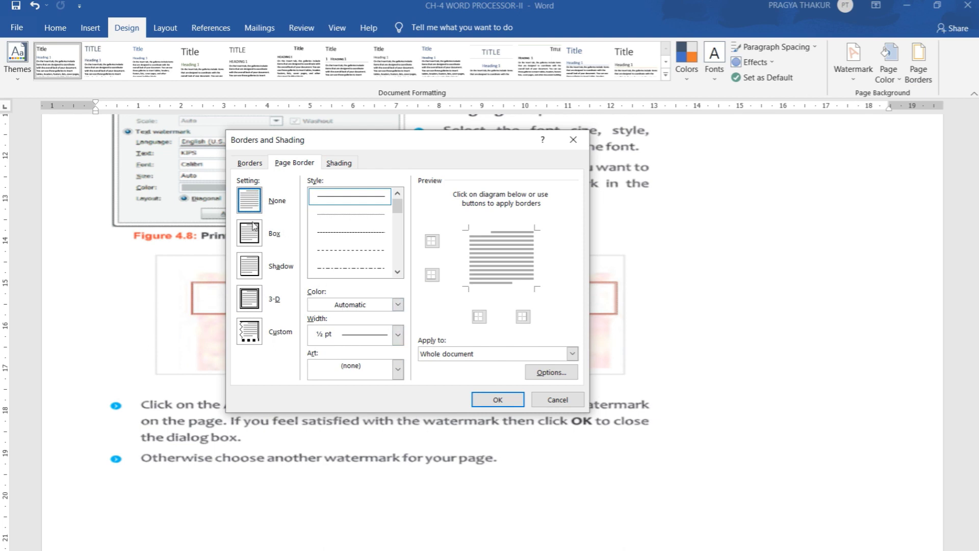
click(251, 267)
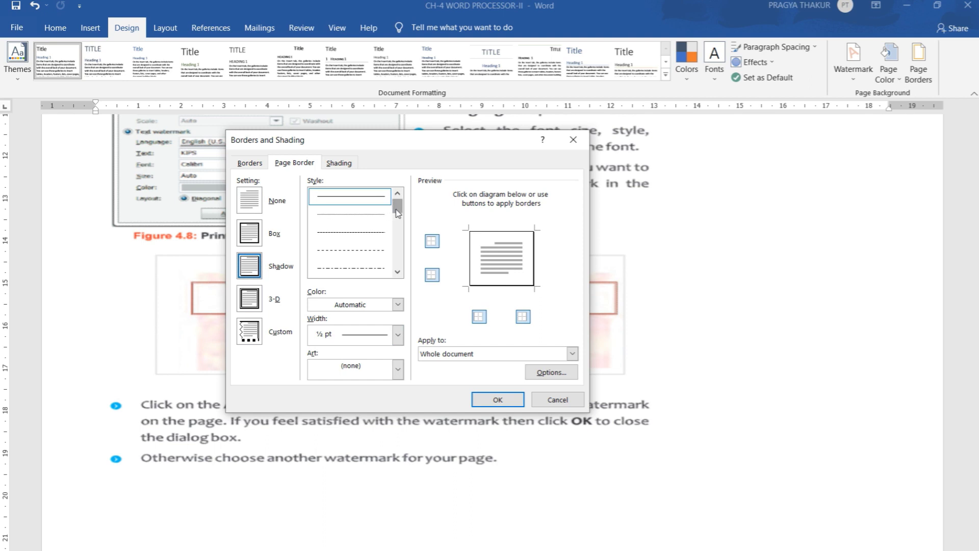
drag(397, 213, 398, 224)
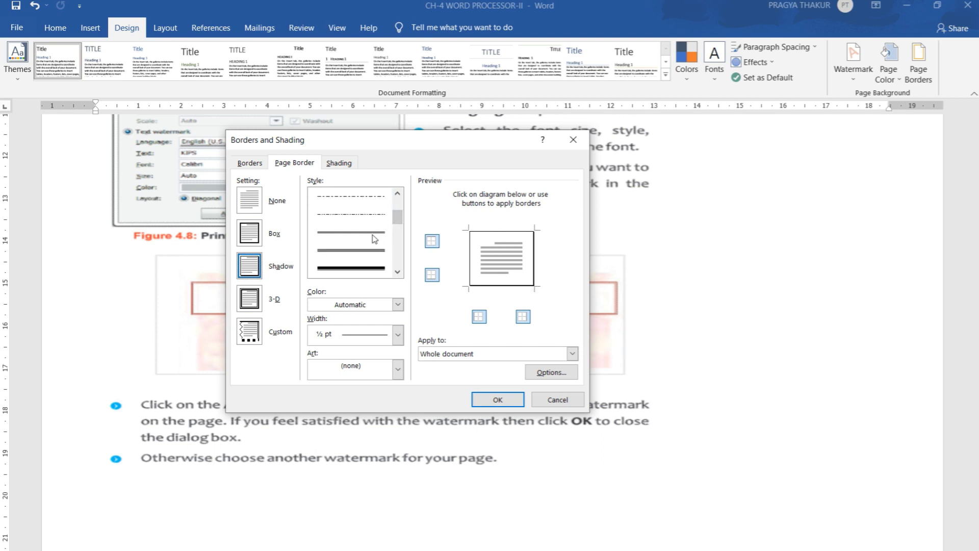
click(380, 235)
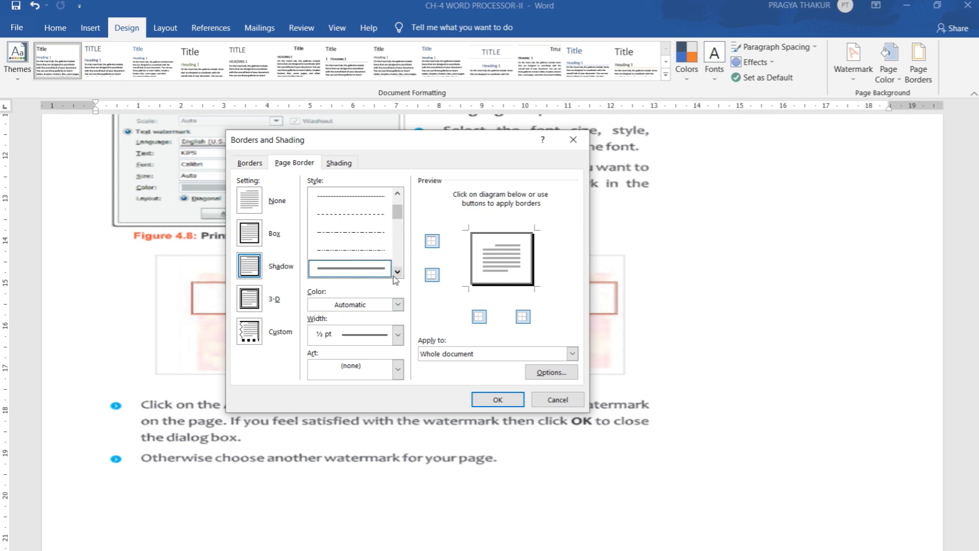
- Color the page border light blue and set its width to 1 ½ pt
click(398, 305)
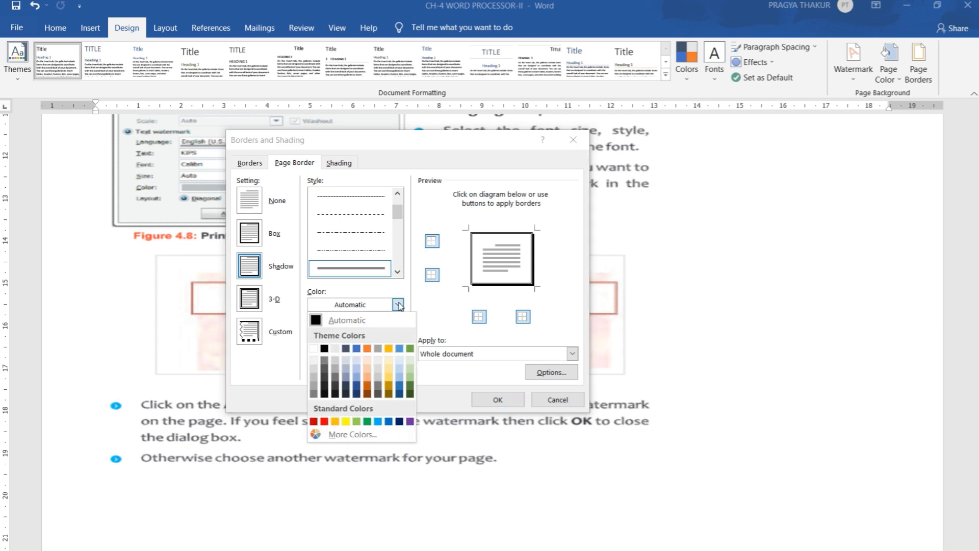
click(400, 388)
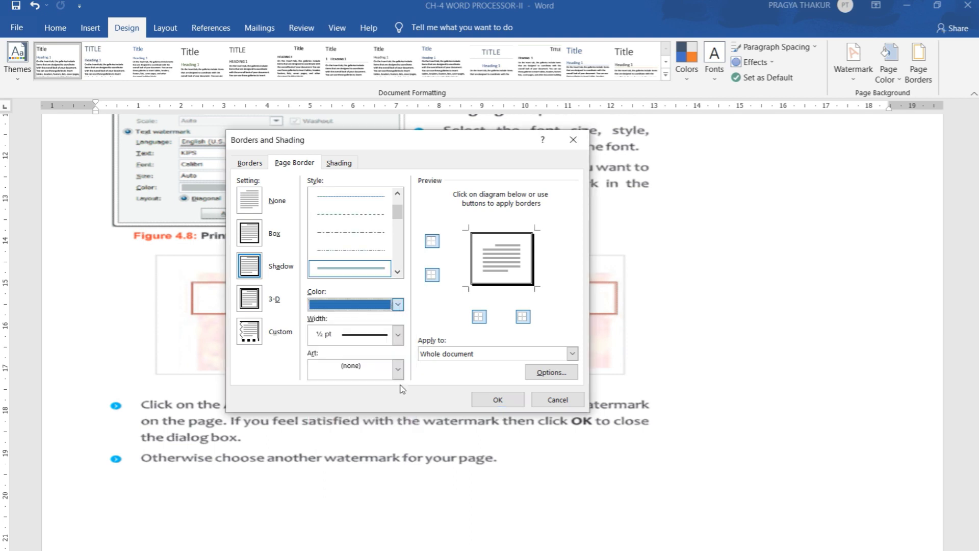
click(397, 304)
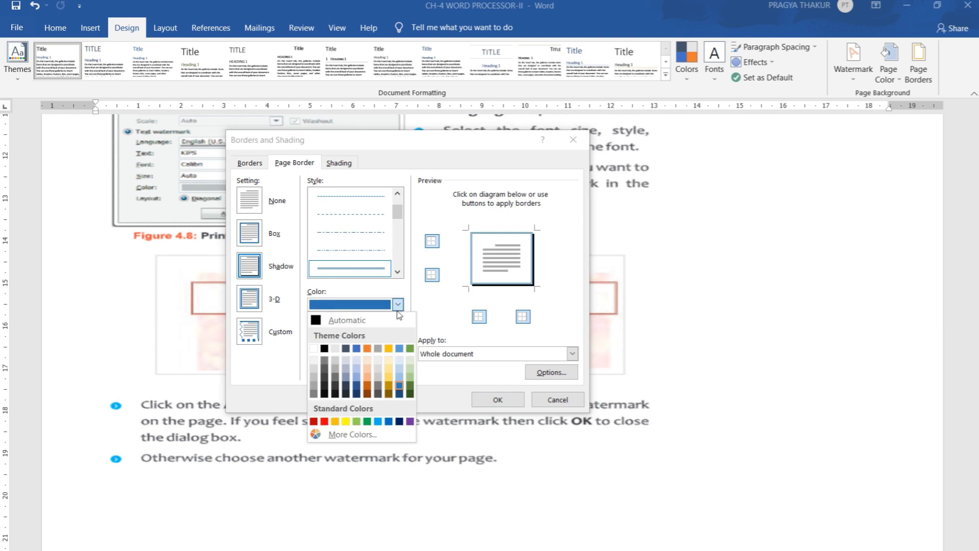
click(377, 421)
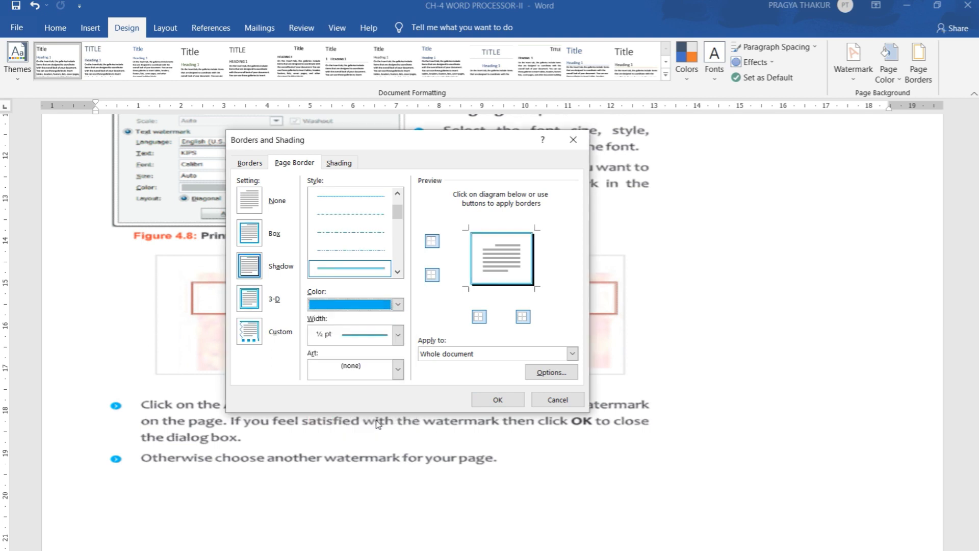
click(398, 335)
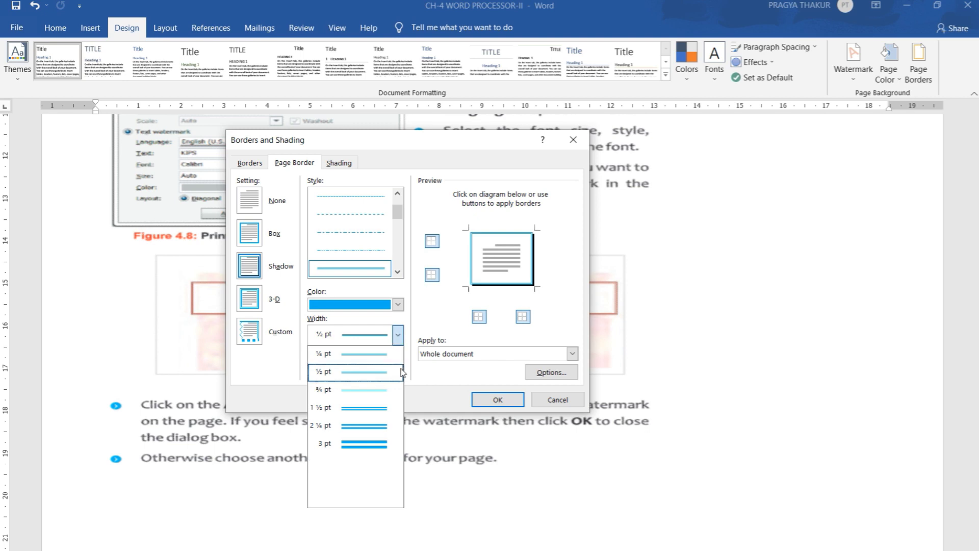
click(370, 434)
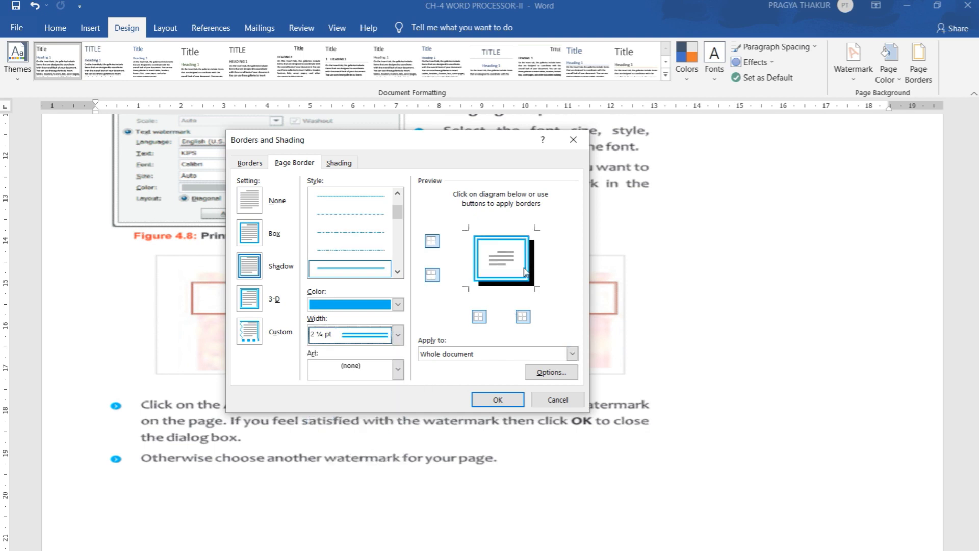
click(395, 338)
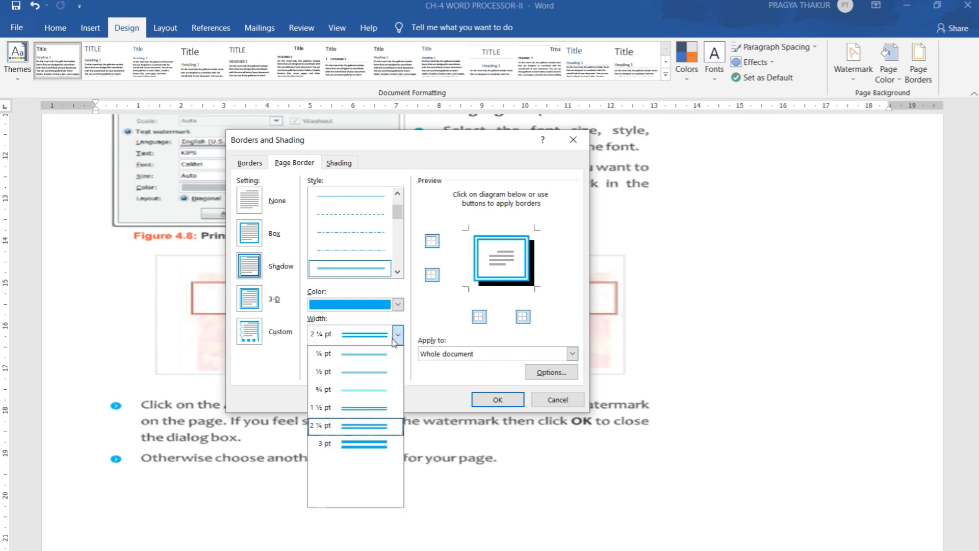
click(366, 408)
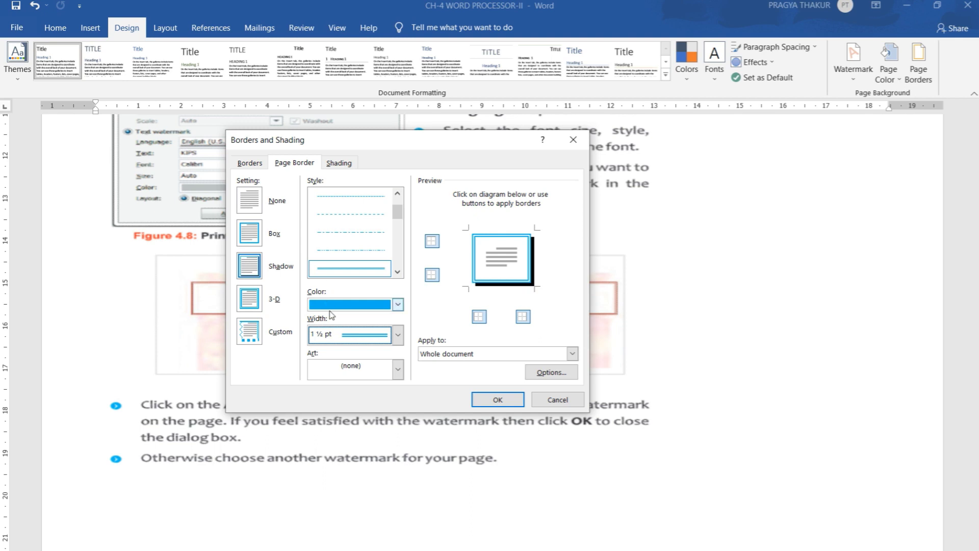
- Apply the page border to "This section - All except first page" and check it across several pages
click(572, 354)
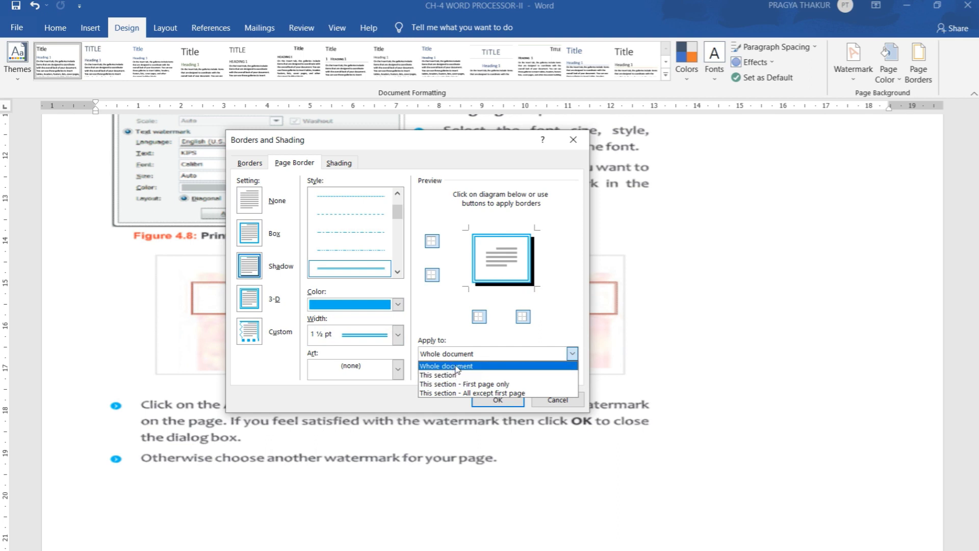
click(456, 393)
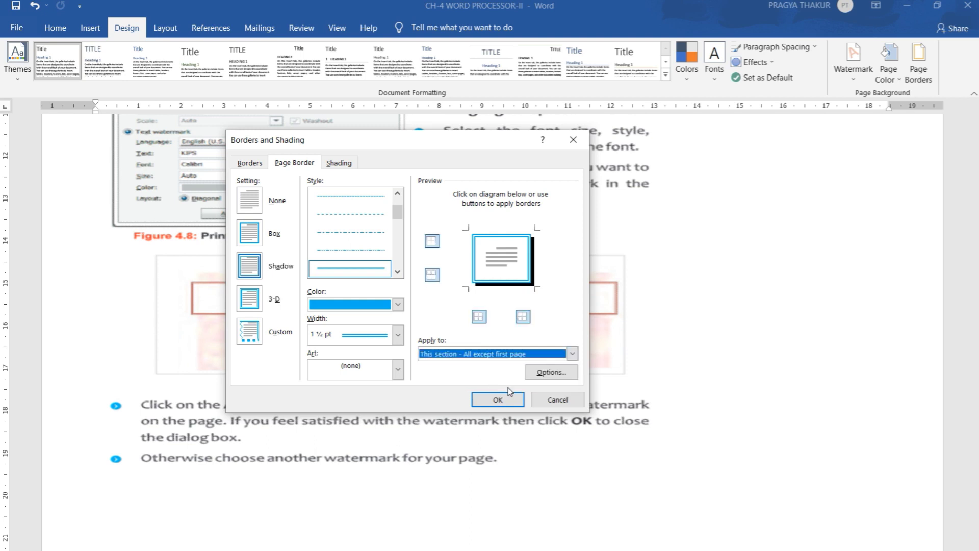
click(497, 399)
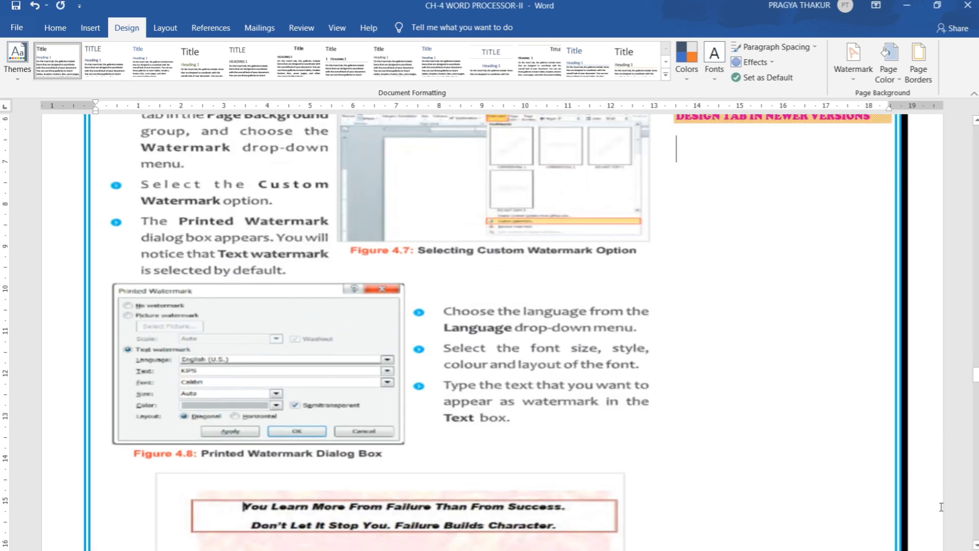
scroll(489, 332, down, 8)
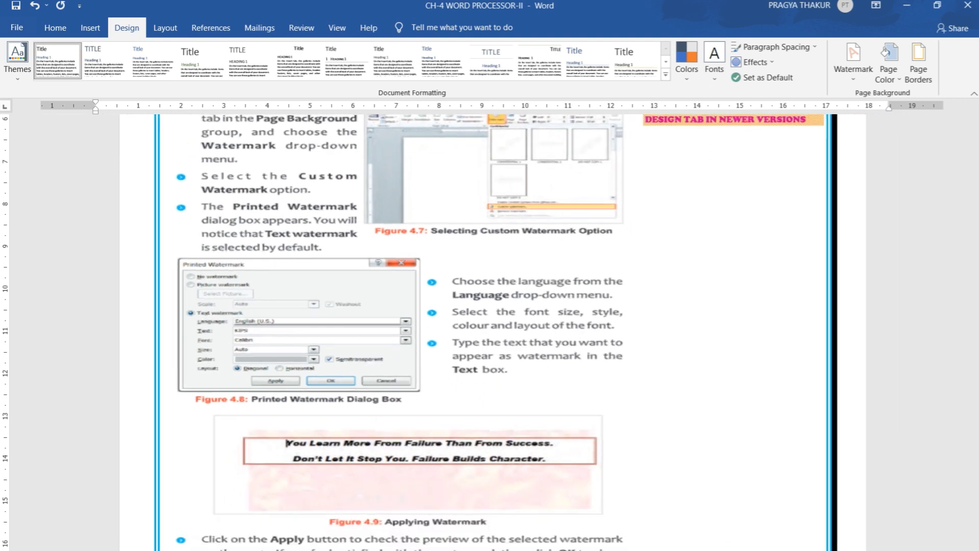
scroll(490, 331, down, 4)
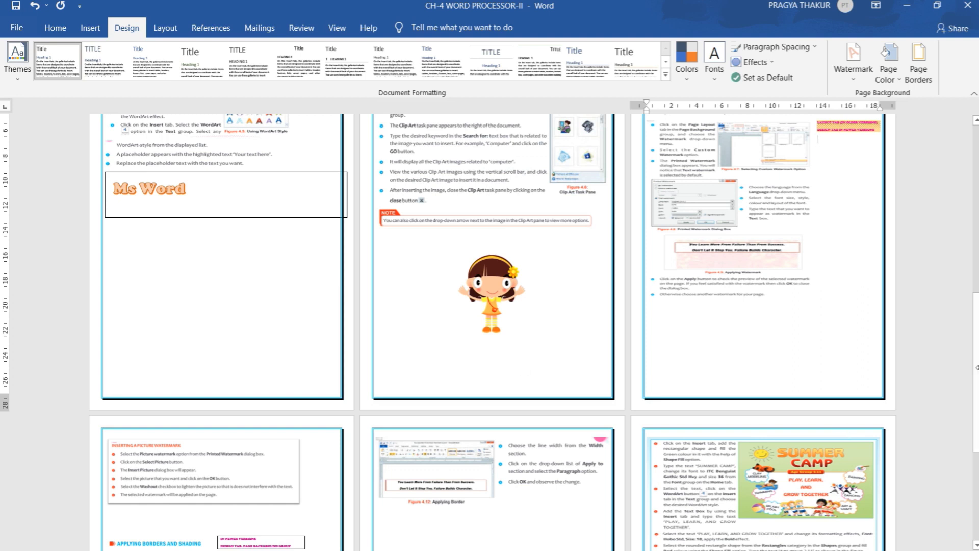
- Insert the built-in Semaphore cover page at the start of the chapter document
drag(975, 392, 955, 208)
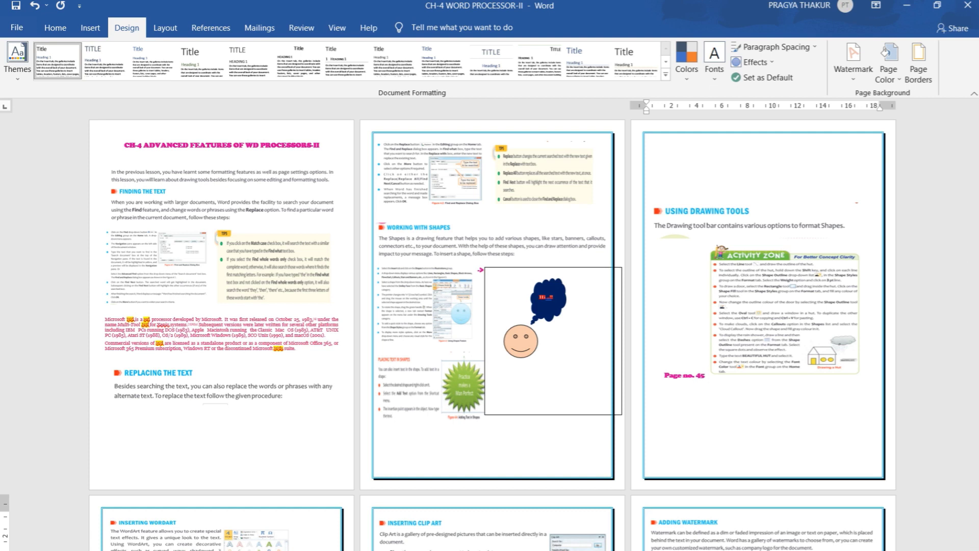
scroll(489, 332, up, 5)
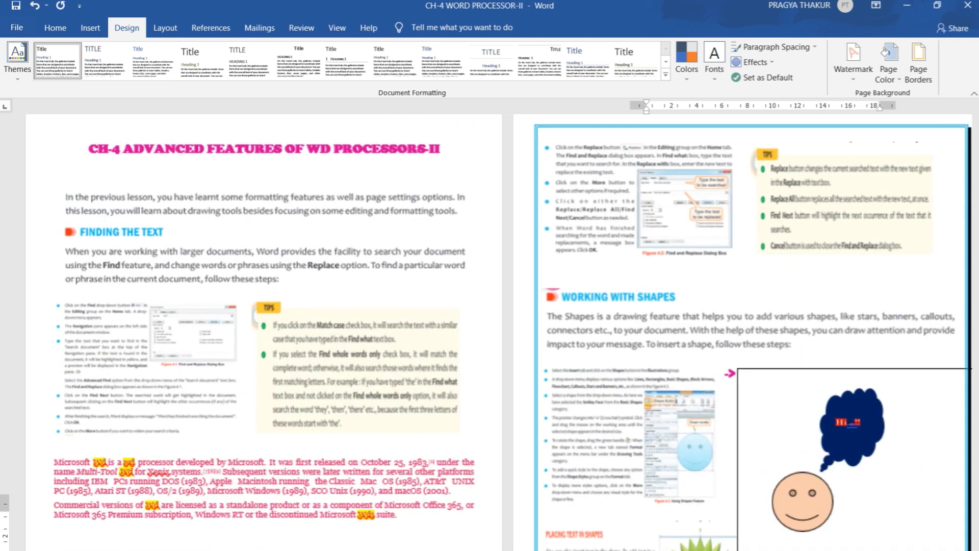
scroll(489, 331, up, 4)
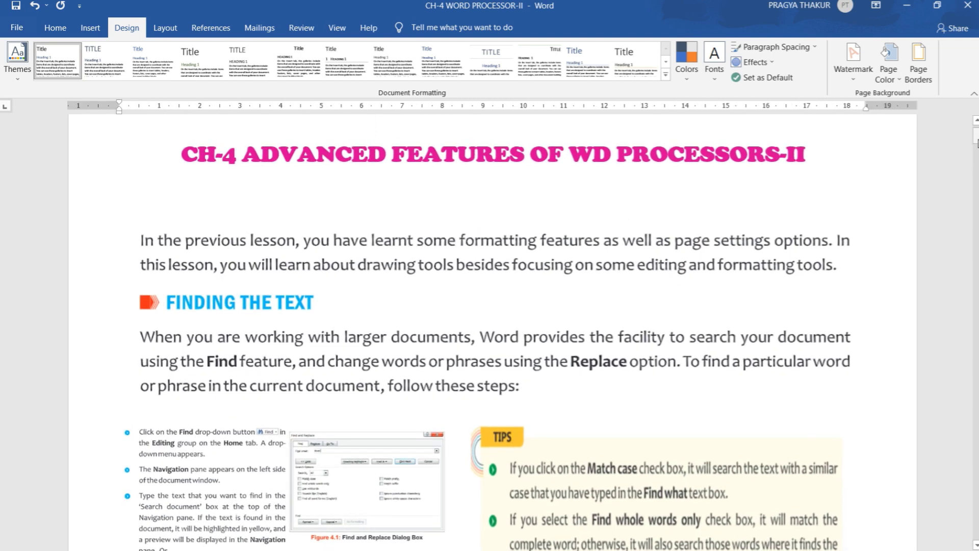
mouse_move(975, 144)
mouse_down()
mouse_move(967, 457)
mouse_move(964, 431)
mouse_up()
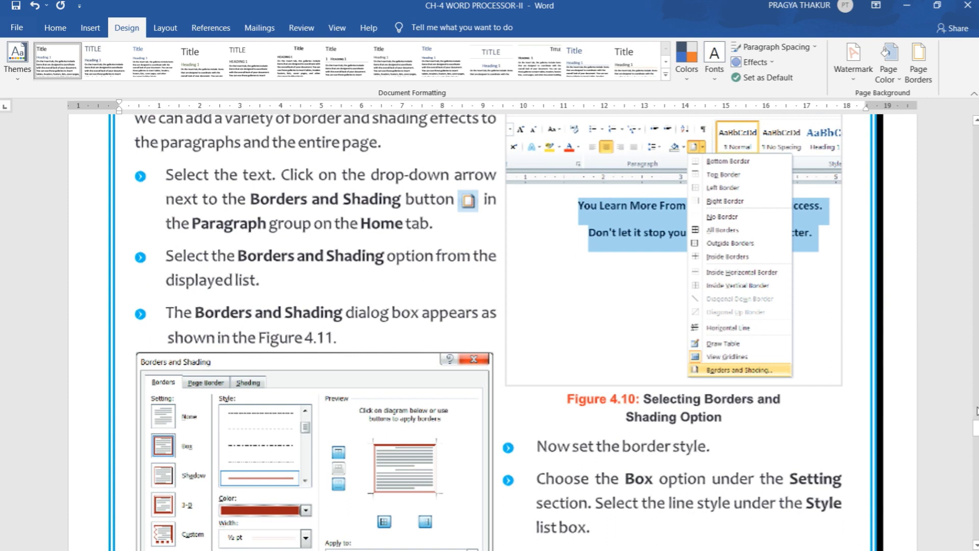
drag(975, 427, 975, 473)
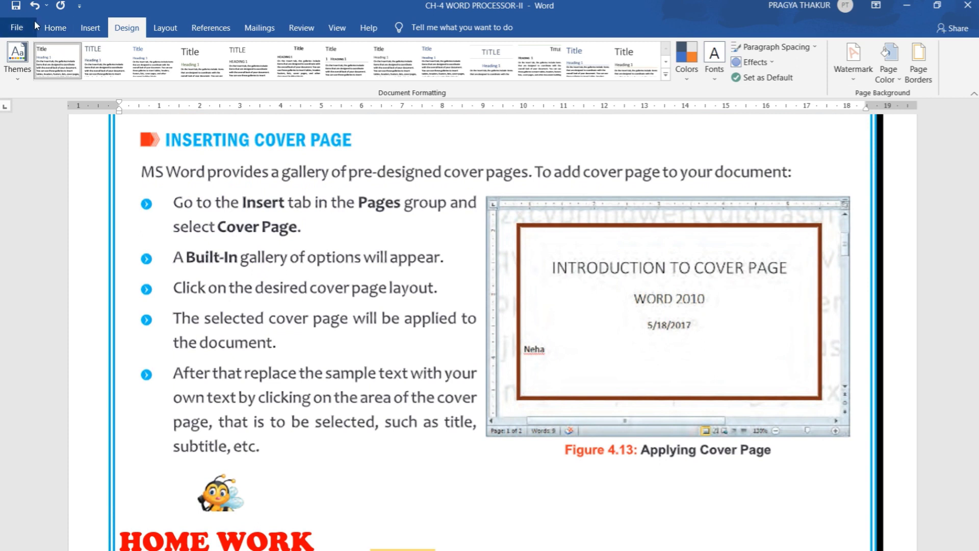
click(93, 29)
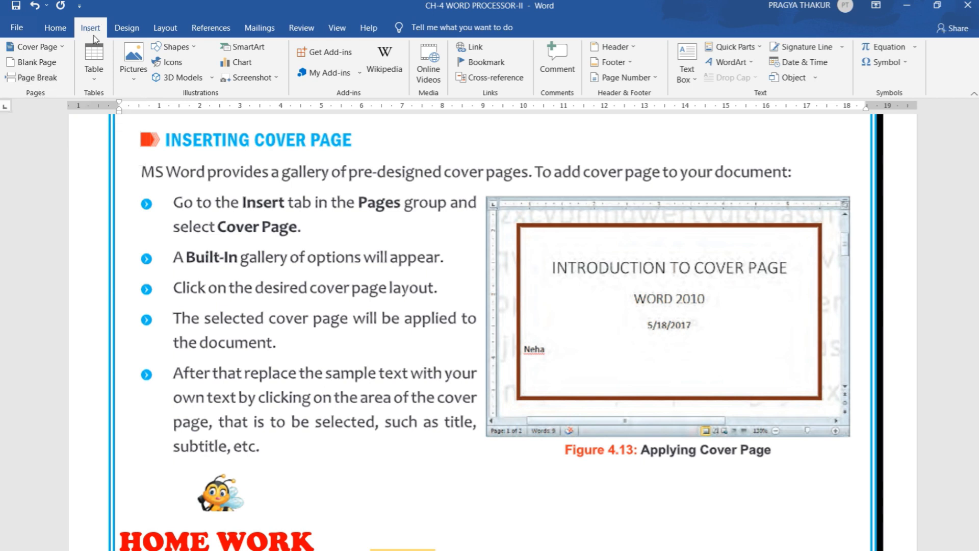
click(33, 46)
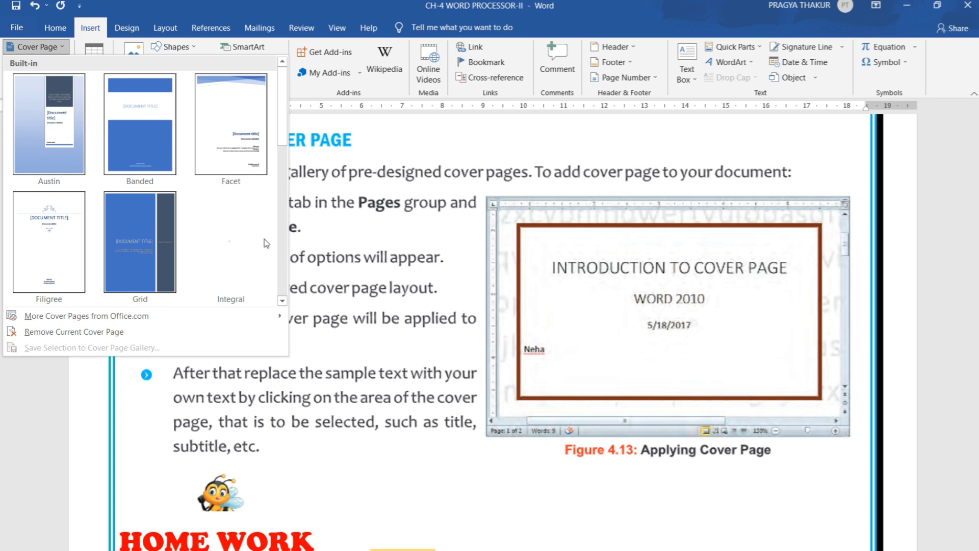
click(285, 292)
click(284, 292)
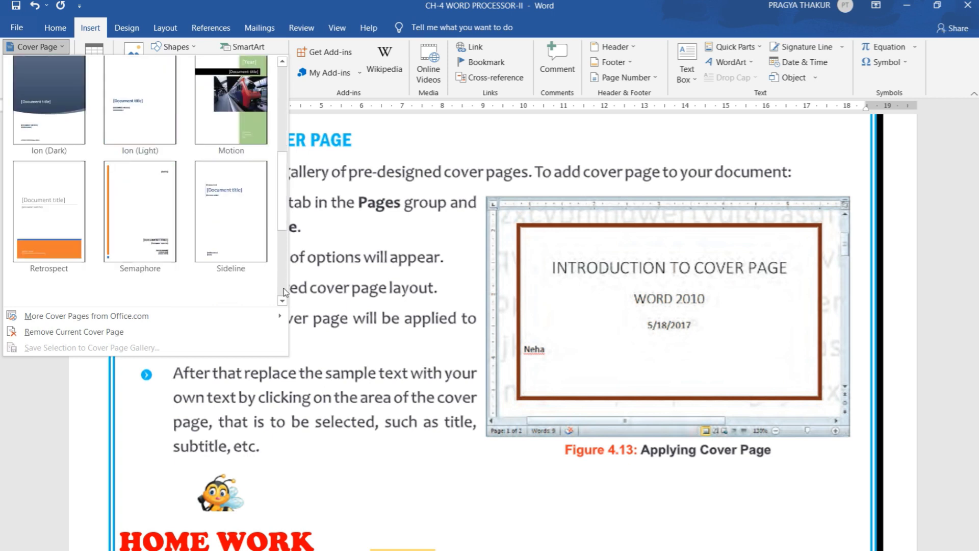
click(285, 291)
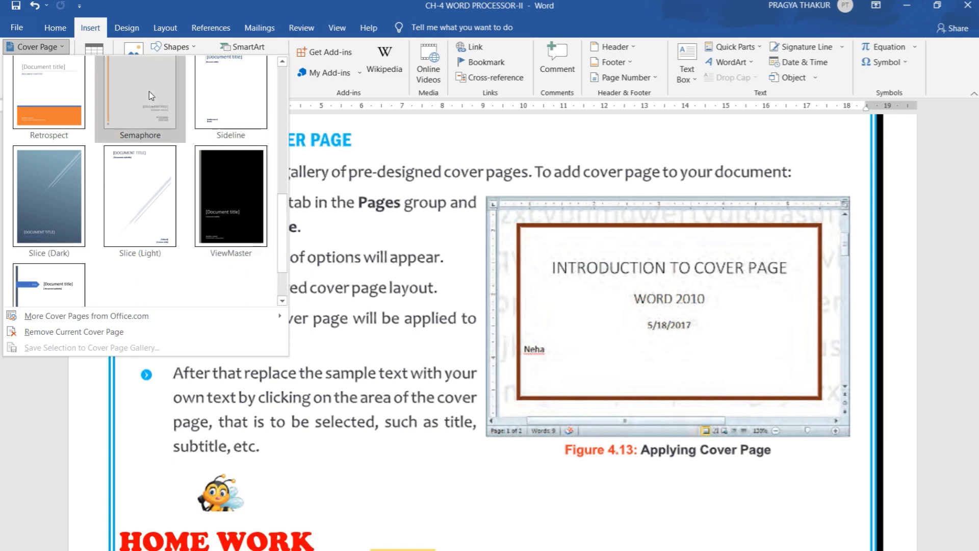
key(Escape)
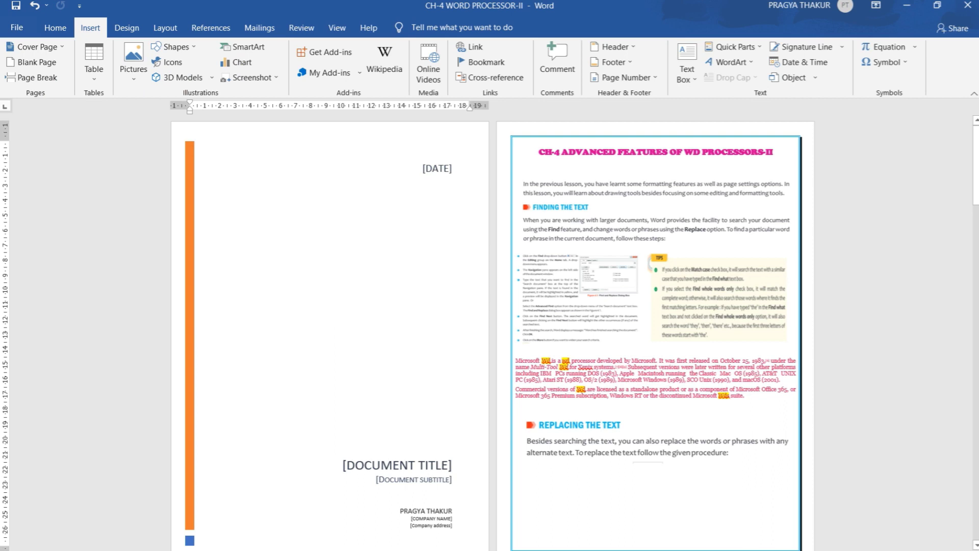
- Set the cover page's publish date to August 14, 2021
scroll(359, 464, down, 3)
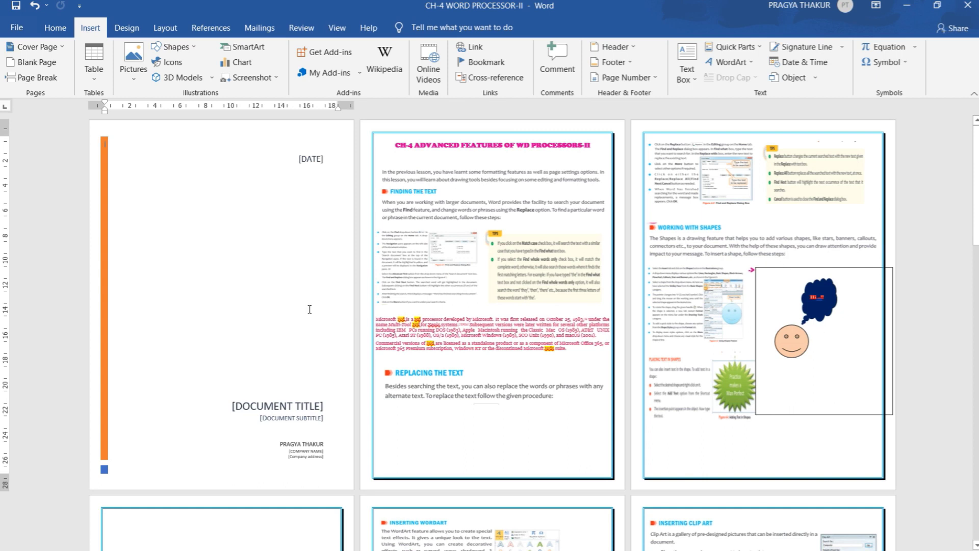
click(322, 158)
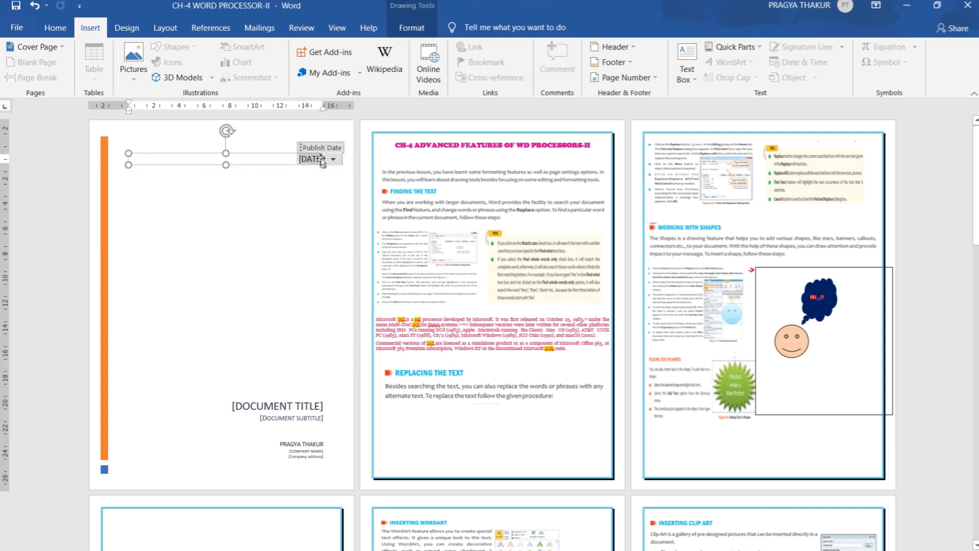
click(334, 160)
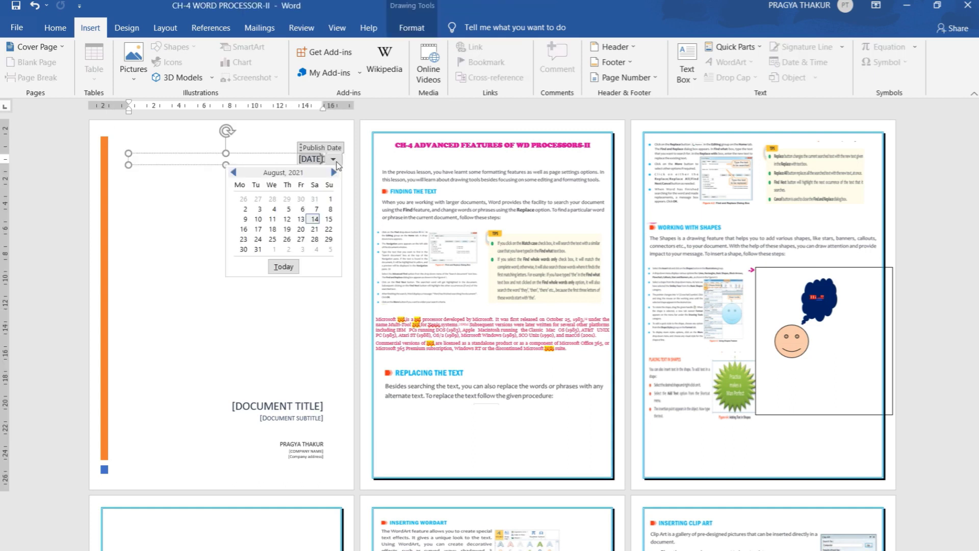
click(315, 219)
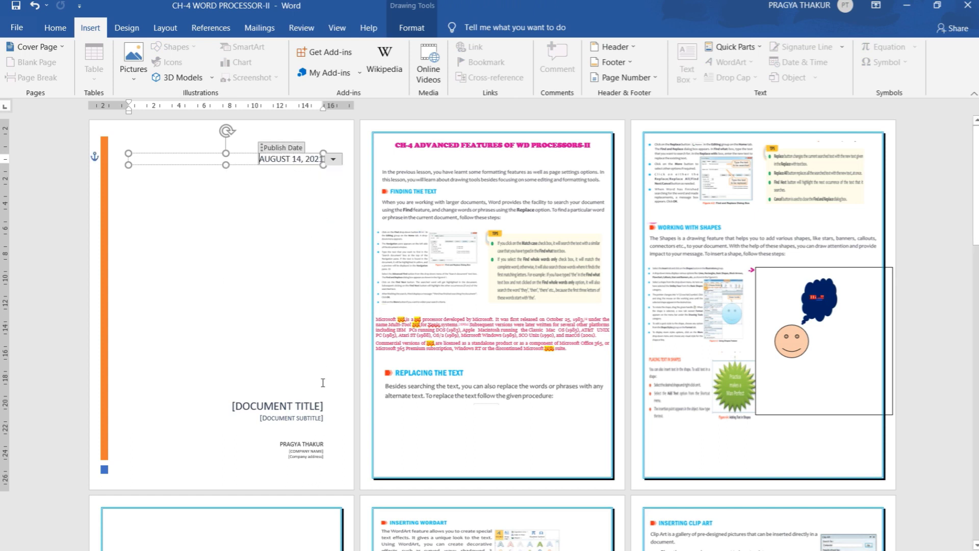
- Replace the cover page's document title placeholder with "MS WORD"
click(319, 406)
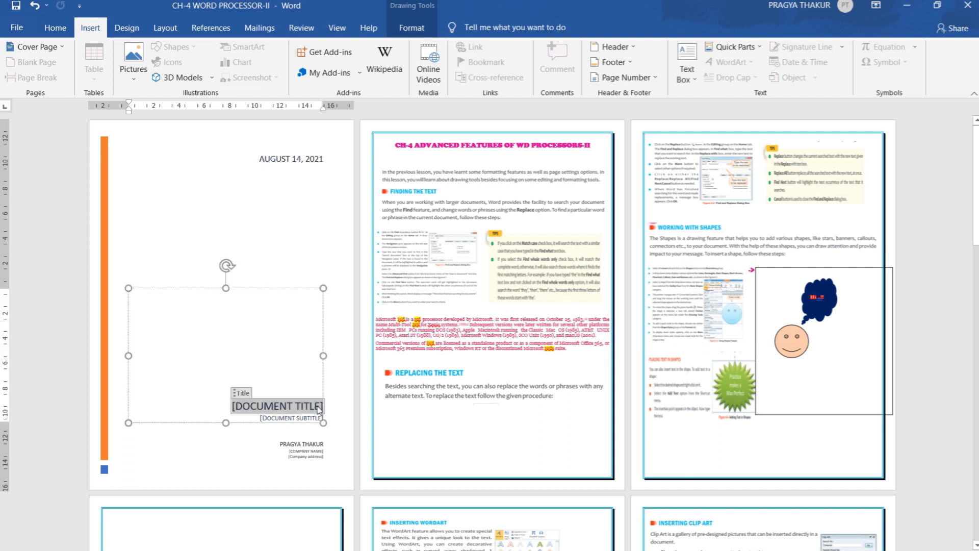
key(Delete)
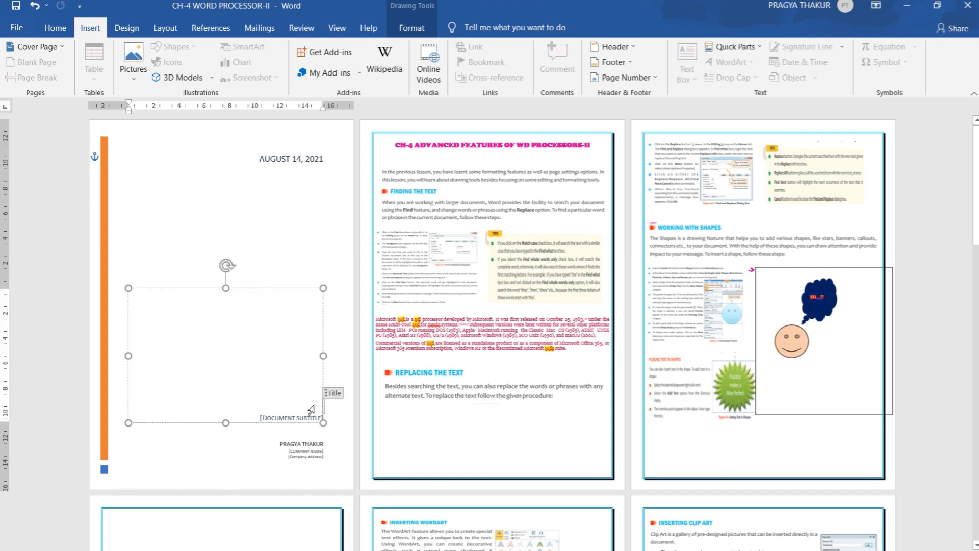
text(MS)
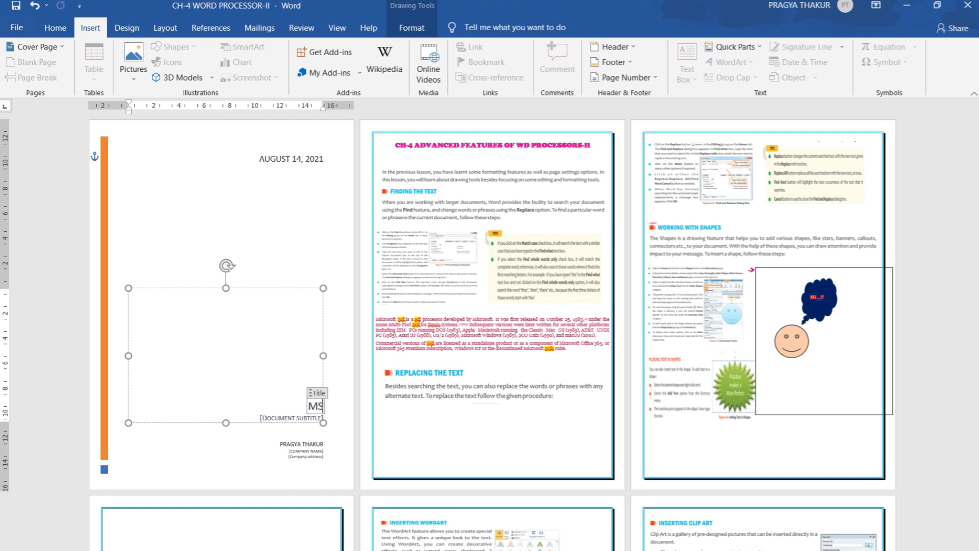
text( WORD)
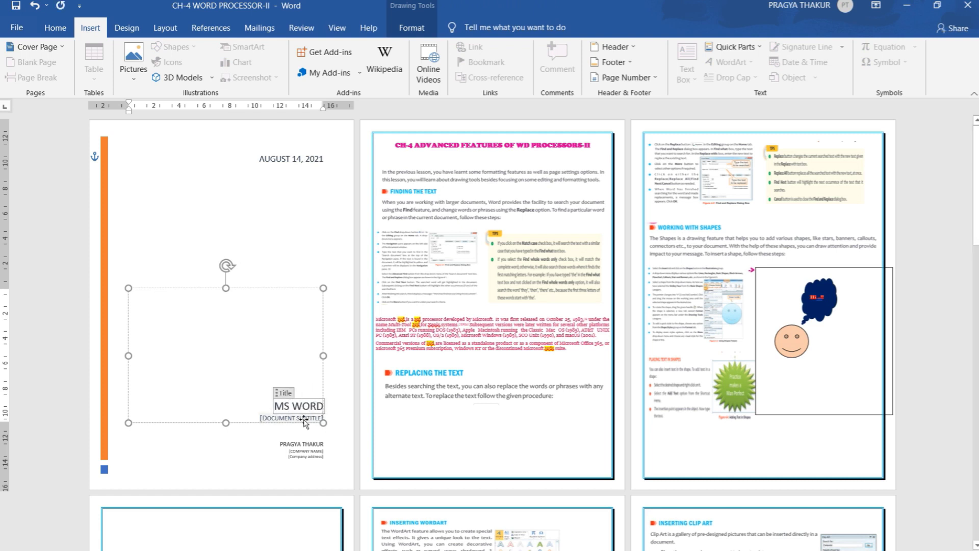
click(305, 421)
key(Delete)
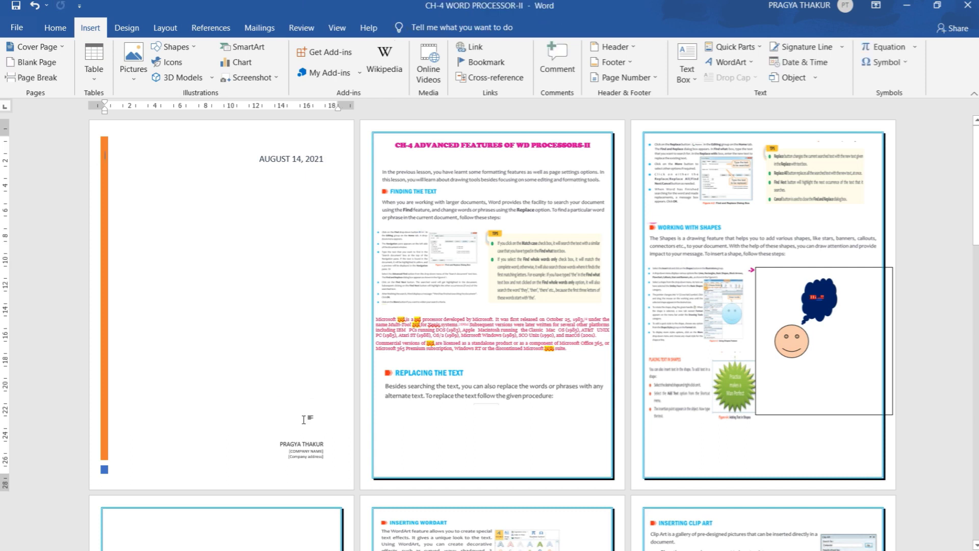
key(ctrl+z)
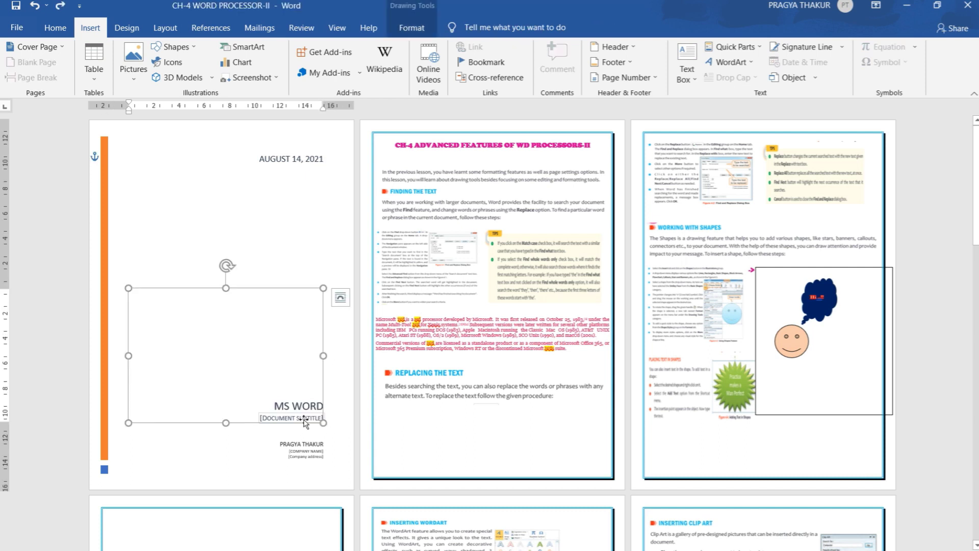
- Clear the cover page's subtitle placeholder and delete the text box holding the author and company details
click(305, 419)
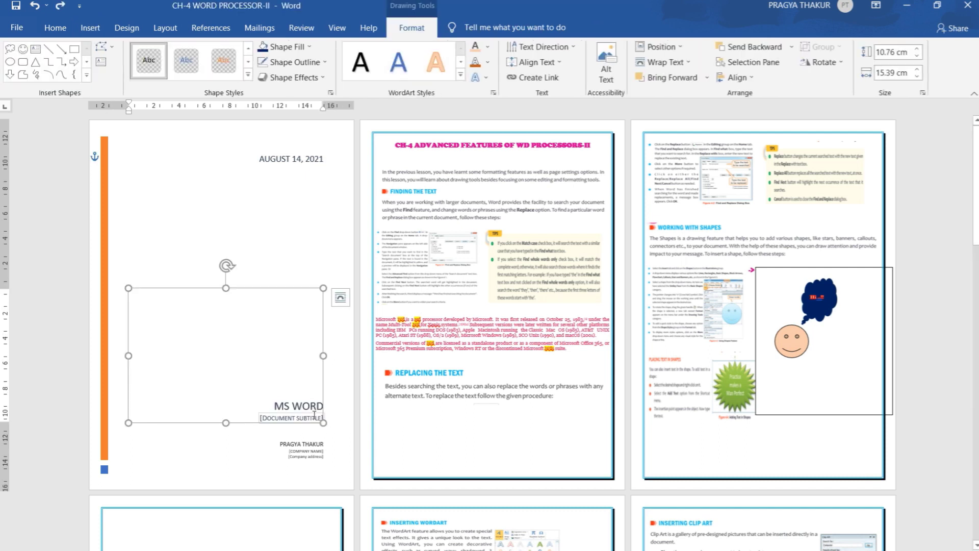
click(314, 415)
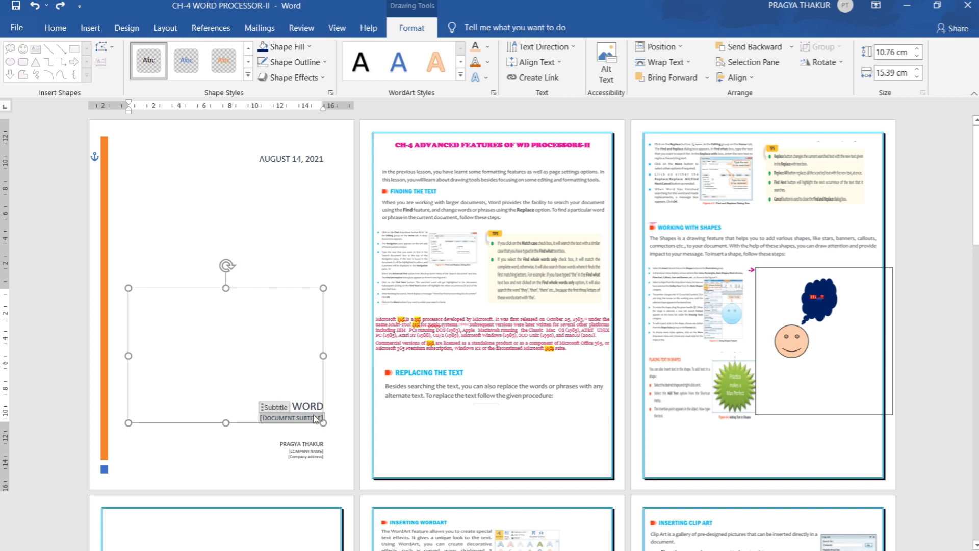
key(Delete)
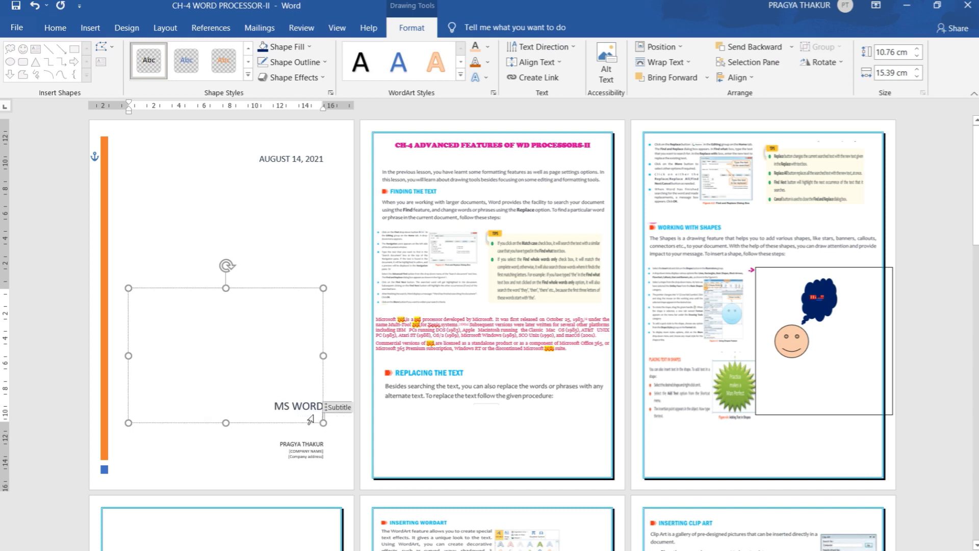
click(264, 451)
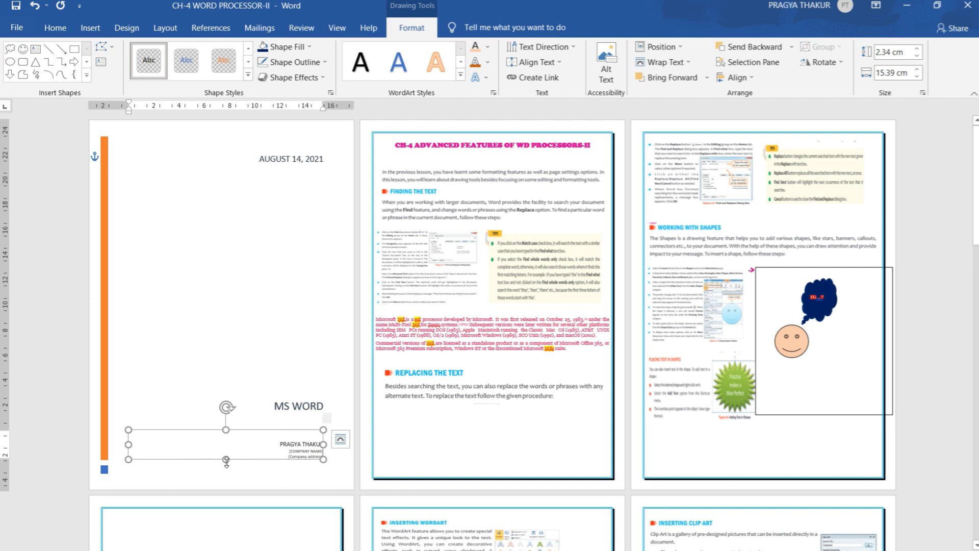
key(Delete)
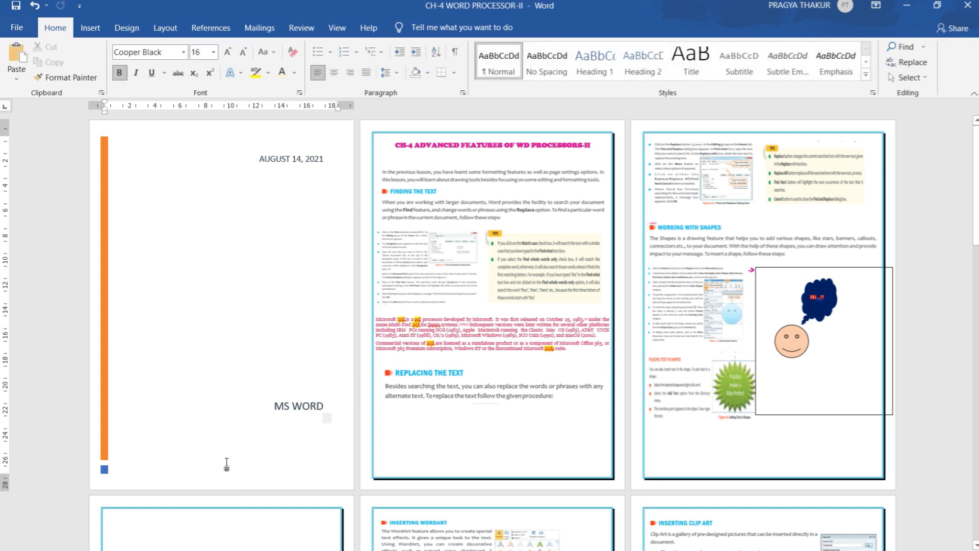